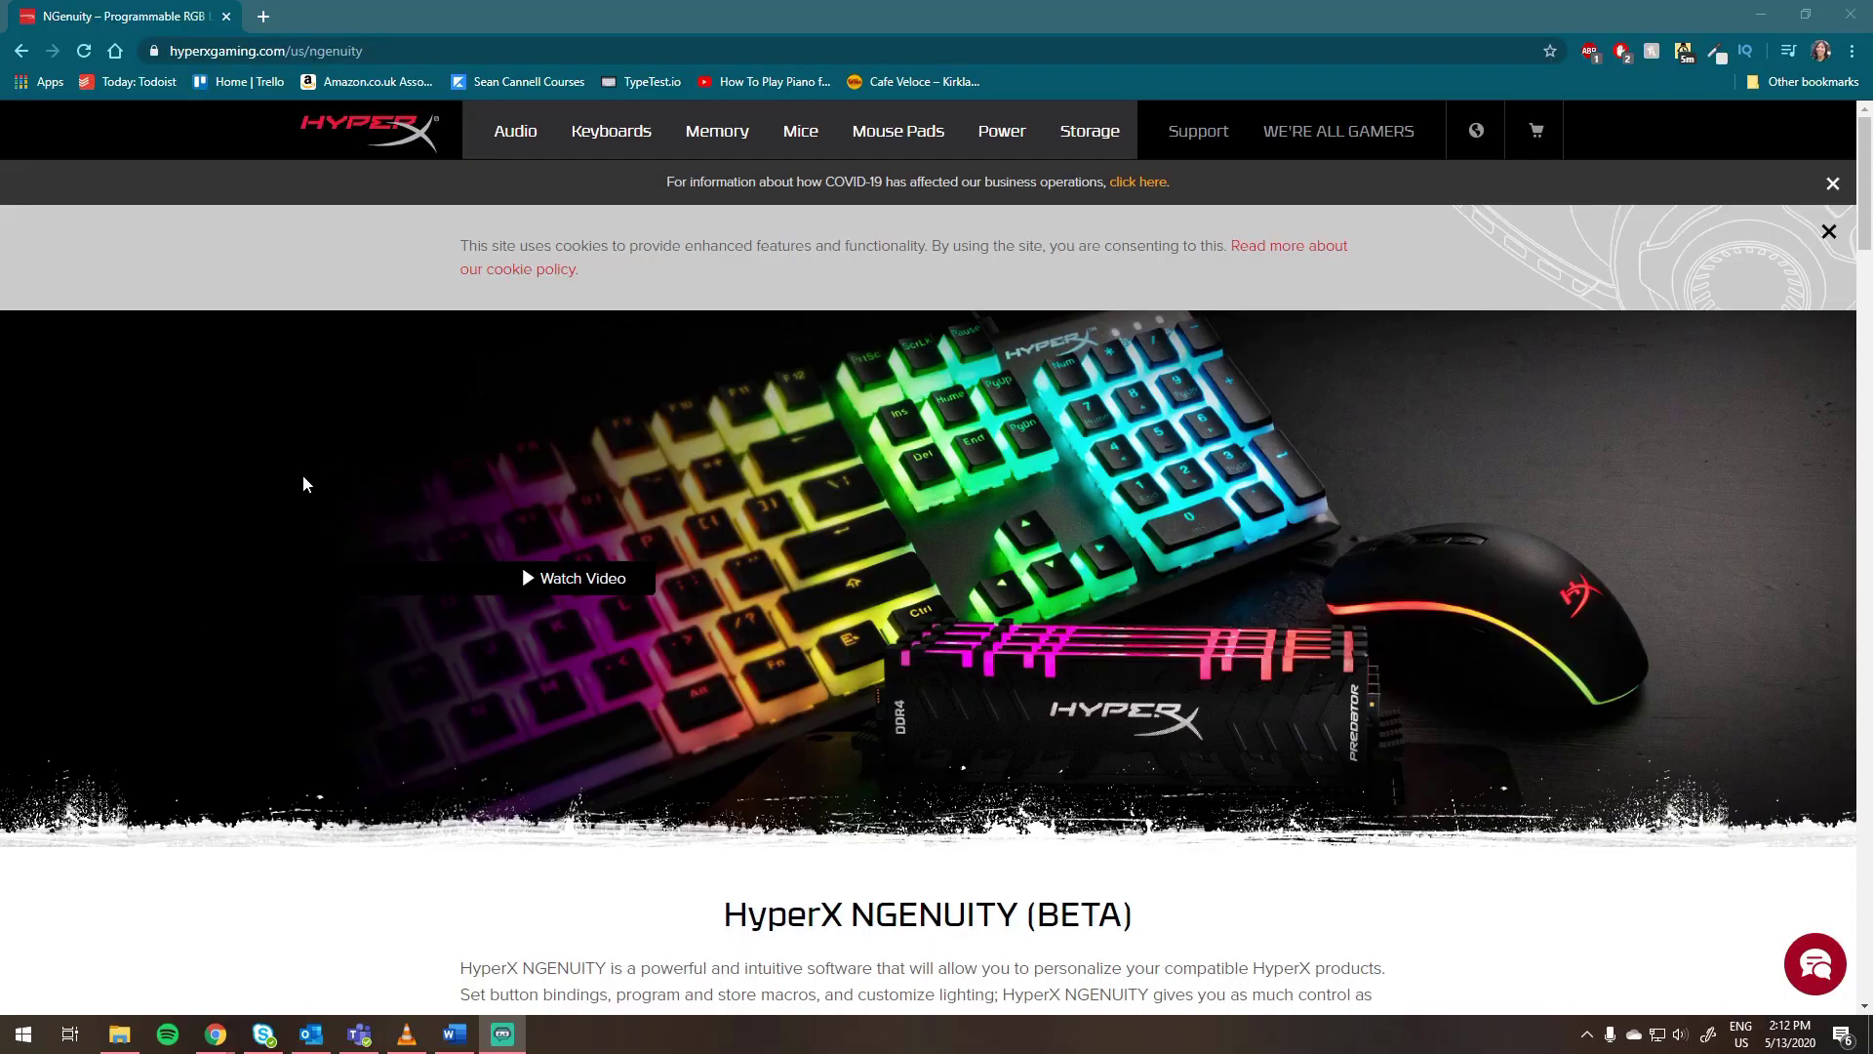
Get HyperX NGENUITY (Beta) for the Alloy Origins Core and hand off to the Microsoft Store.
{"action": "scroll", "coordinate": [280, 461], "scroll_direction": "down", "scroll_amount": 6}
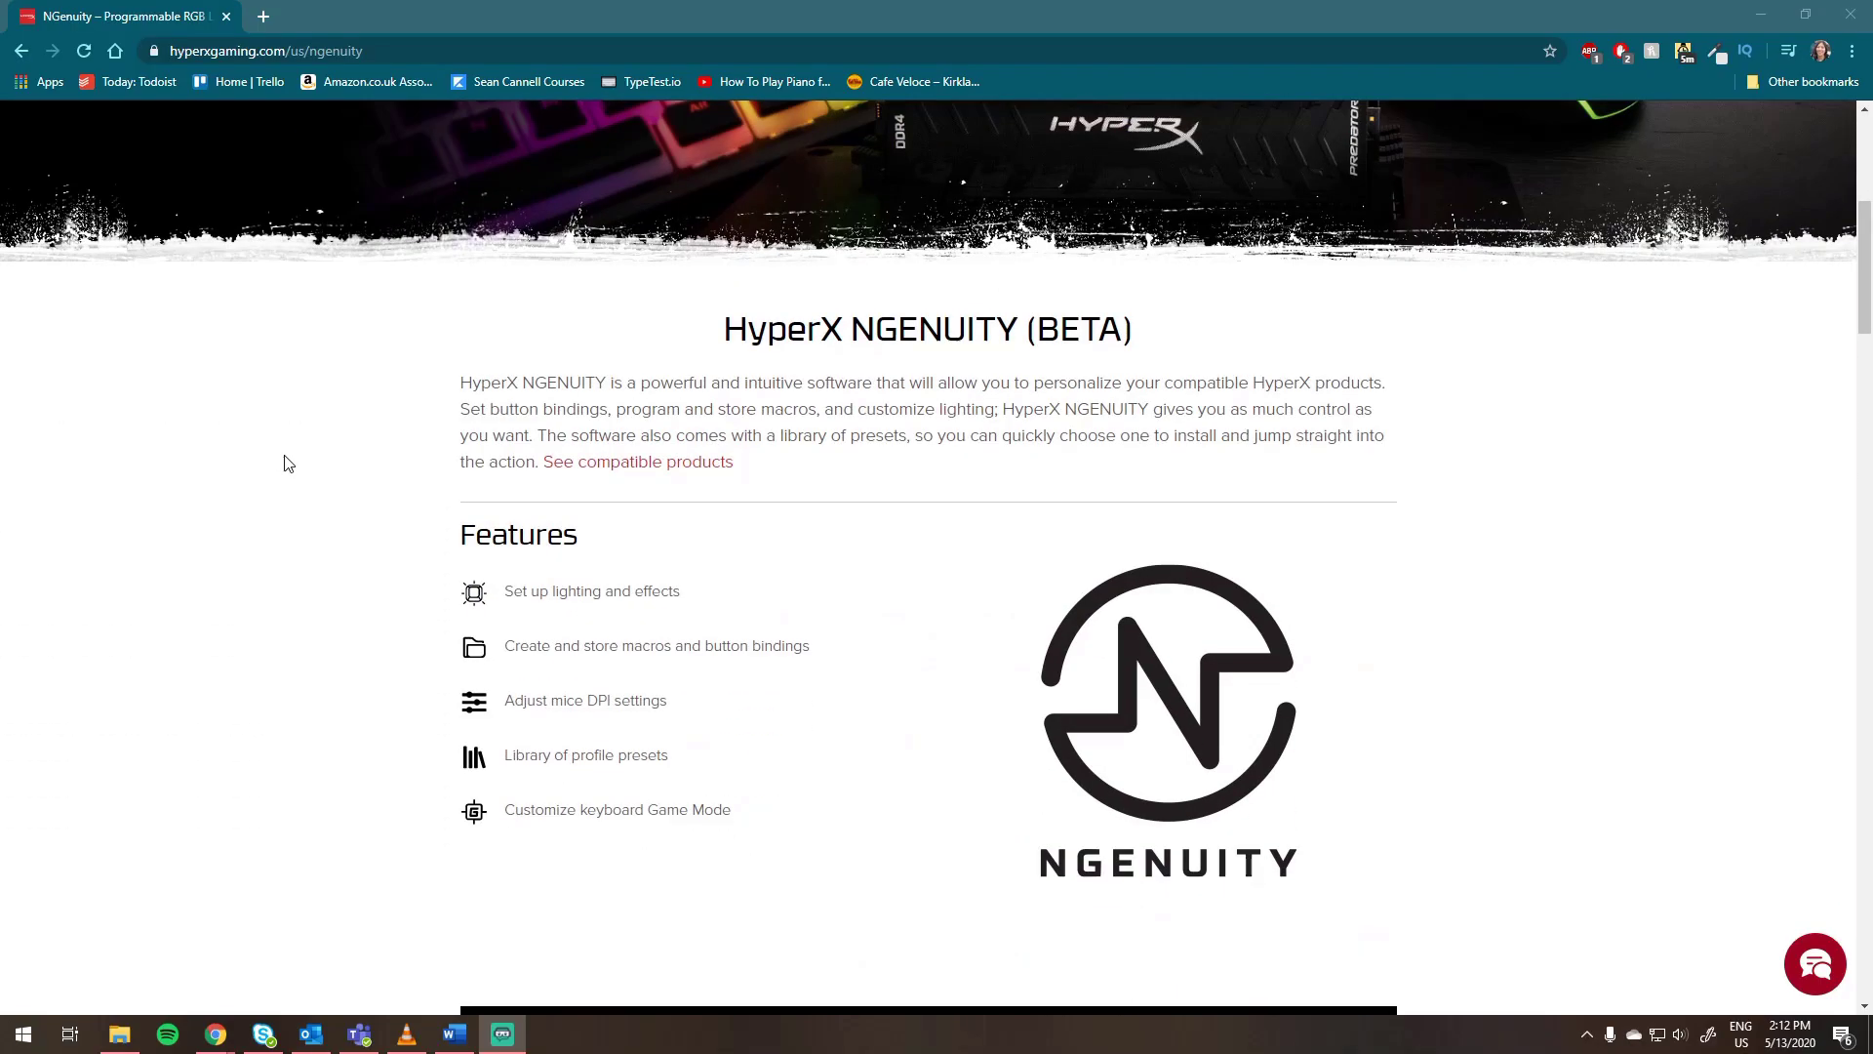
{"action": "scroll", "coordinate": [312, 469], "scroll_direction": "down", "scroll_amount": 7}
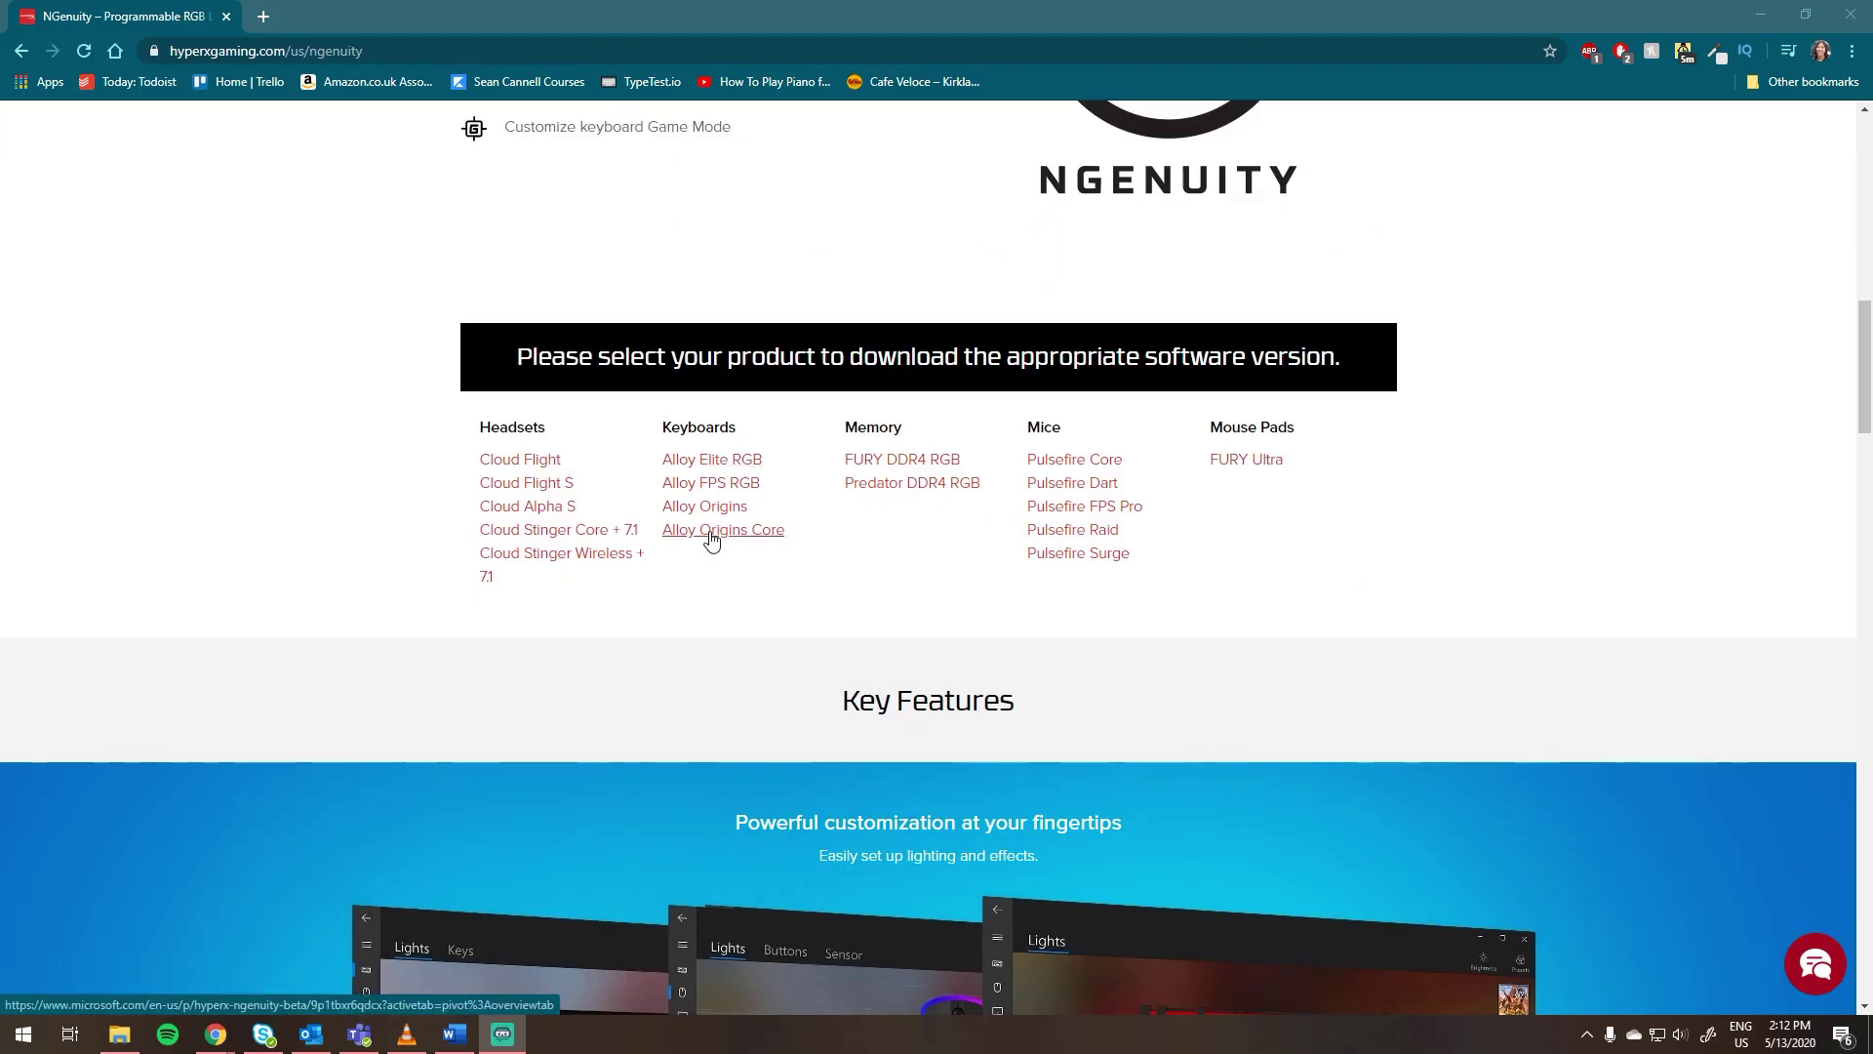
{"action": "left_click", "coordinate": [711, 541]}
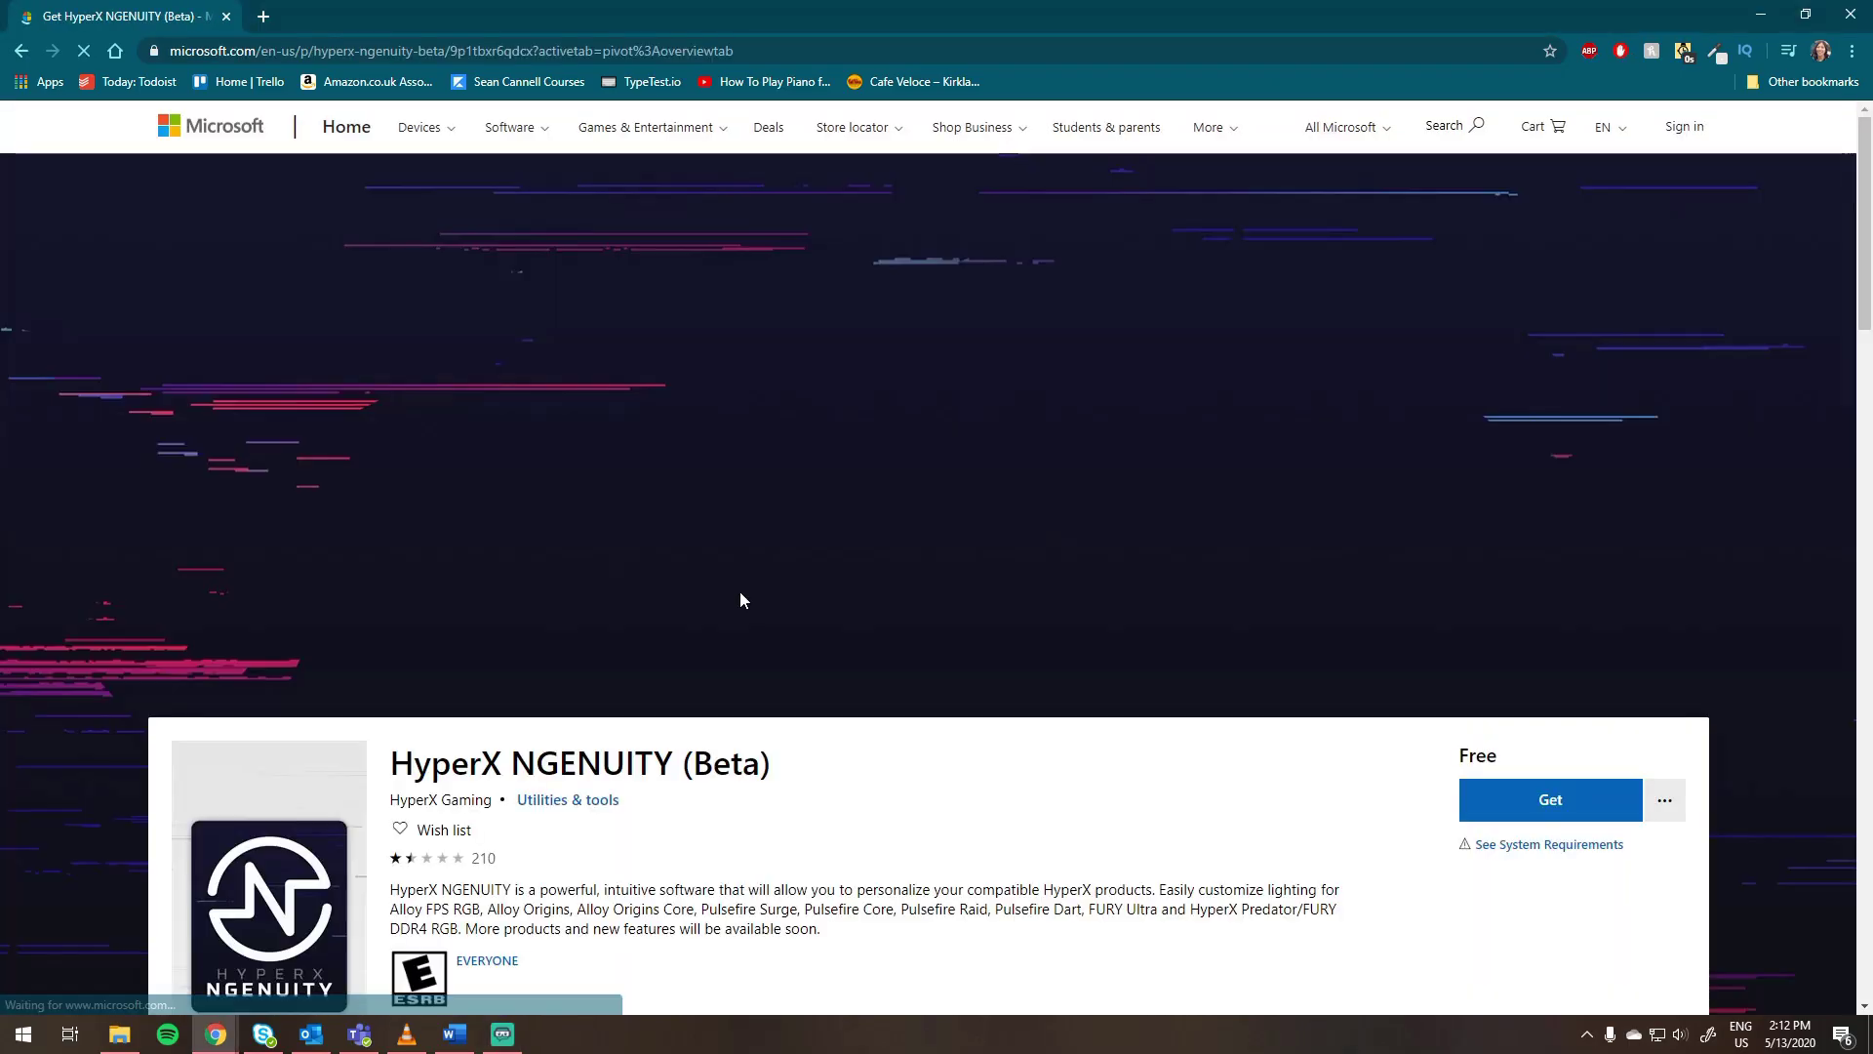
{"action": "scroll", "coordinate": [747, 582], "scroll_direction": "down", "scroll_amount": 1}
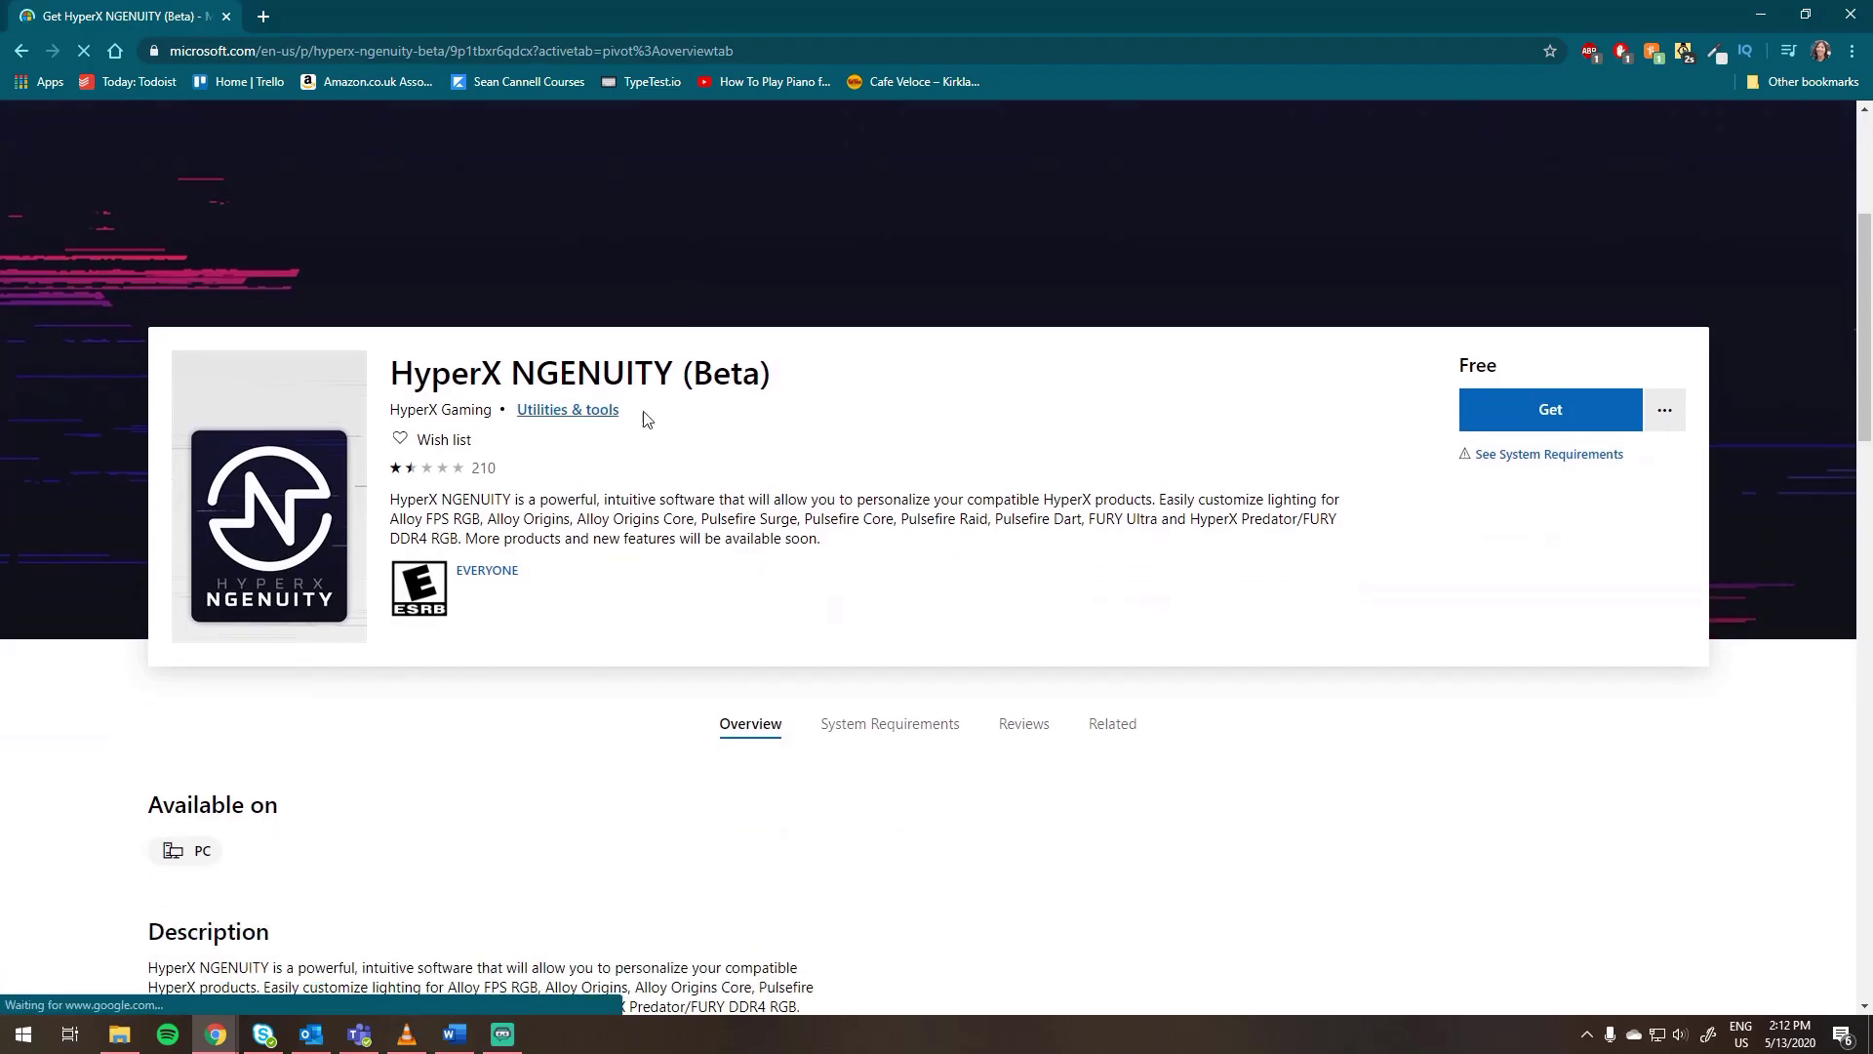
{"action": "left_click", "coordinate": [1478, 416]}
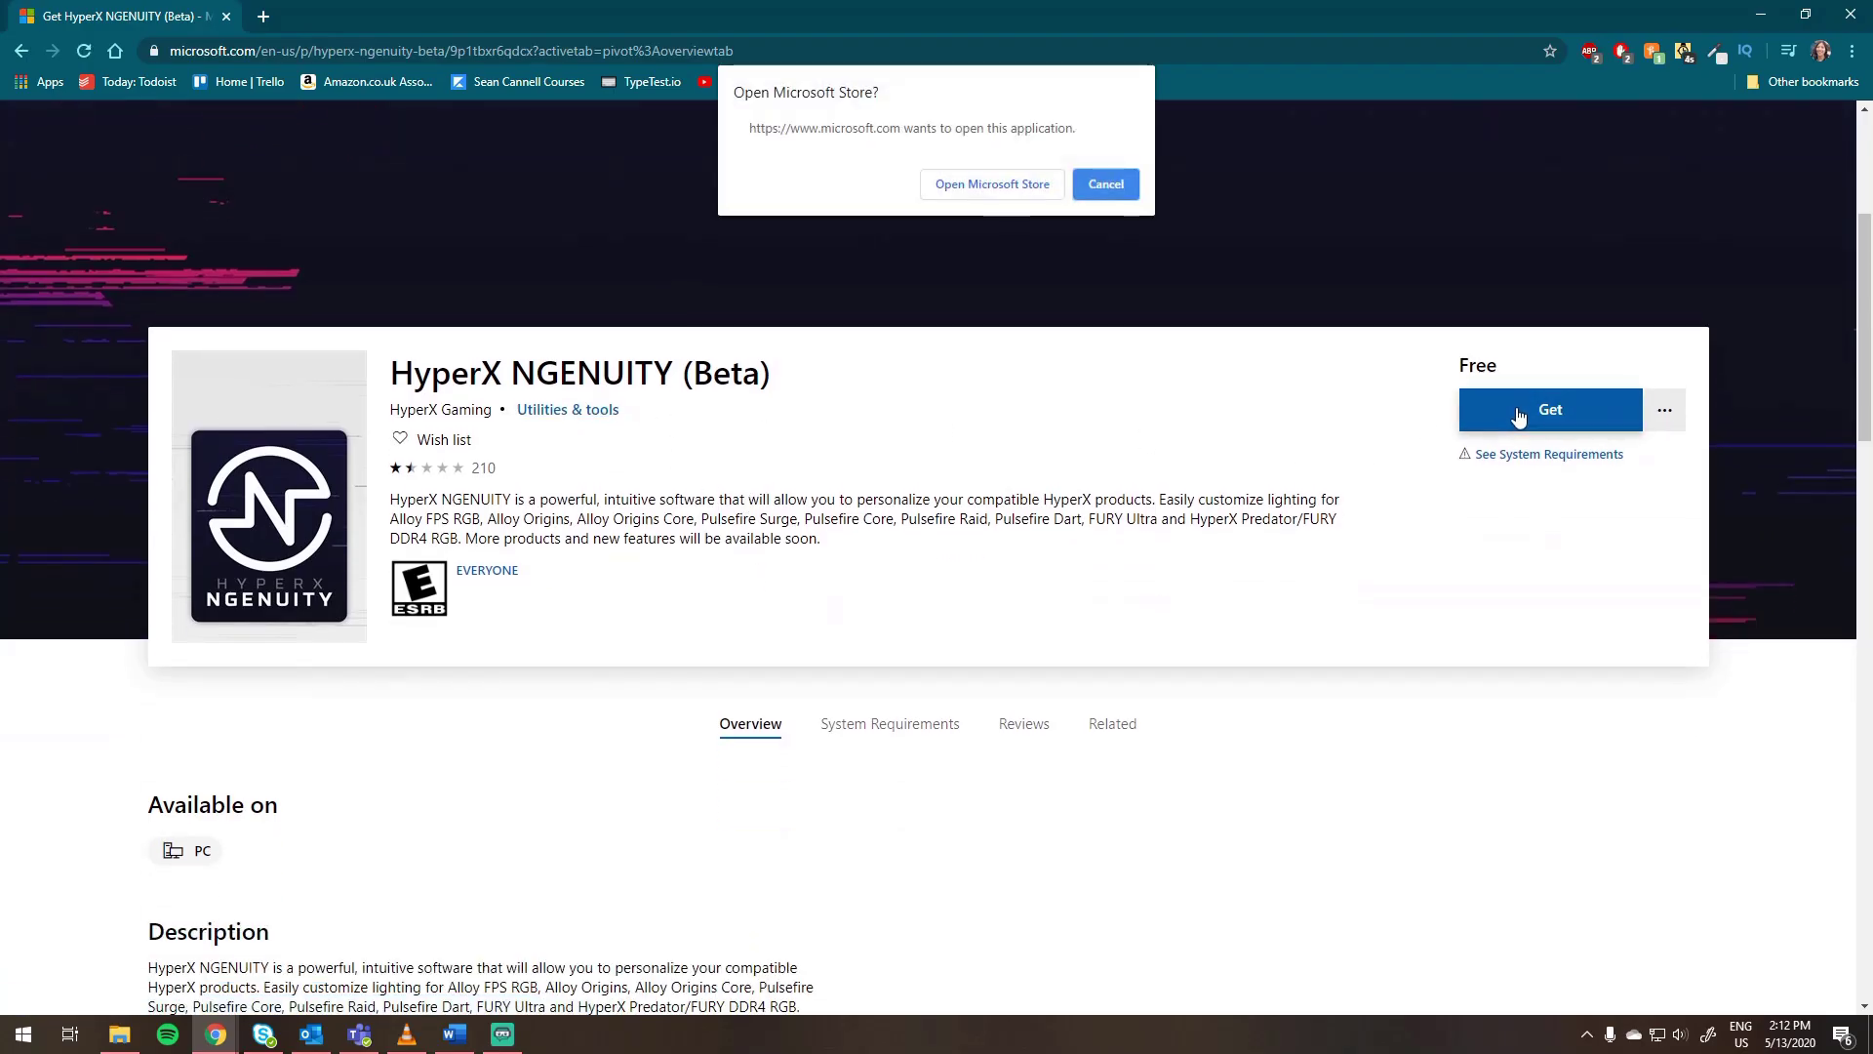
{"action": "left_click", "coordinate": [1003, 187]}
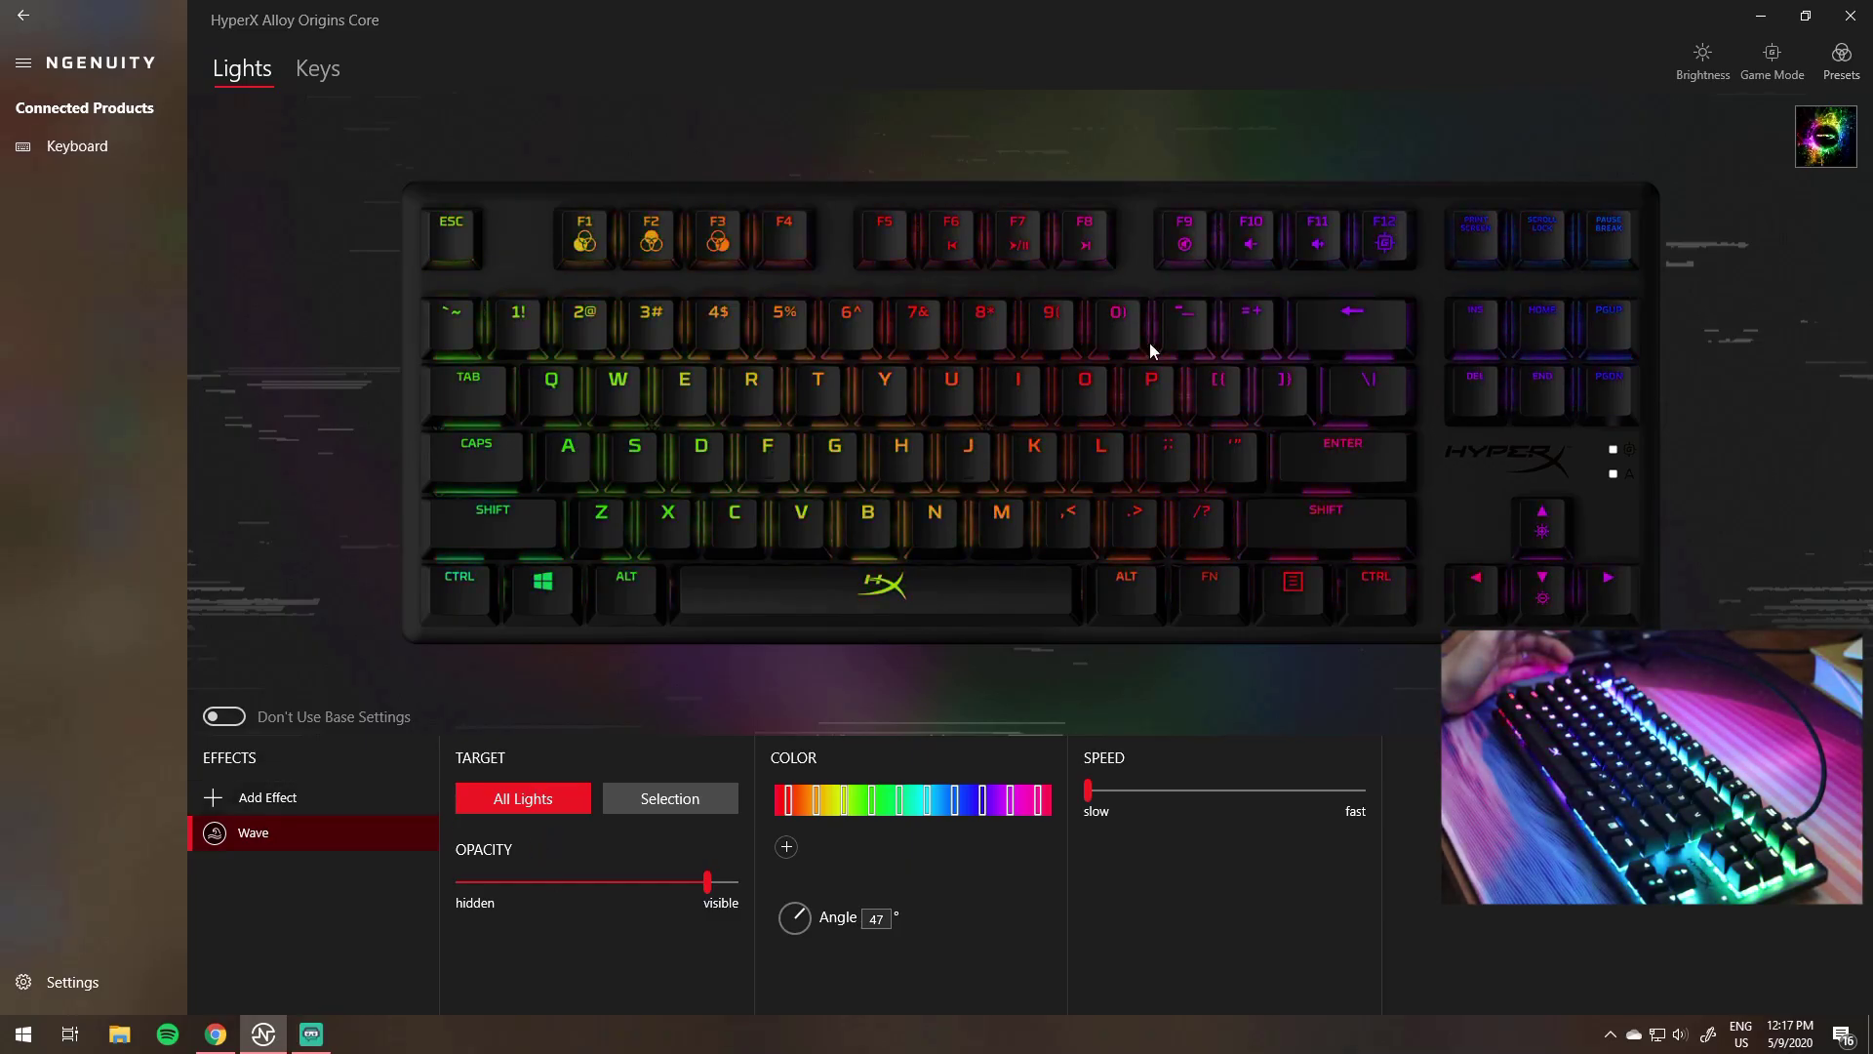
Switch Game Mode on and block Alt + Tab, Alt + F4 and Shift + Tab.
{"action": "left_click", "coordinate": [1772, 59]}
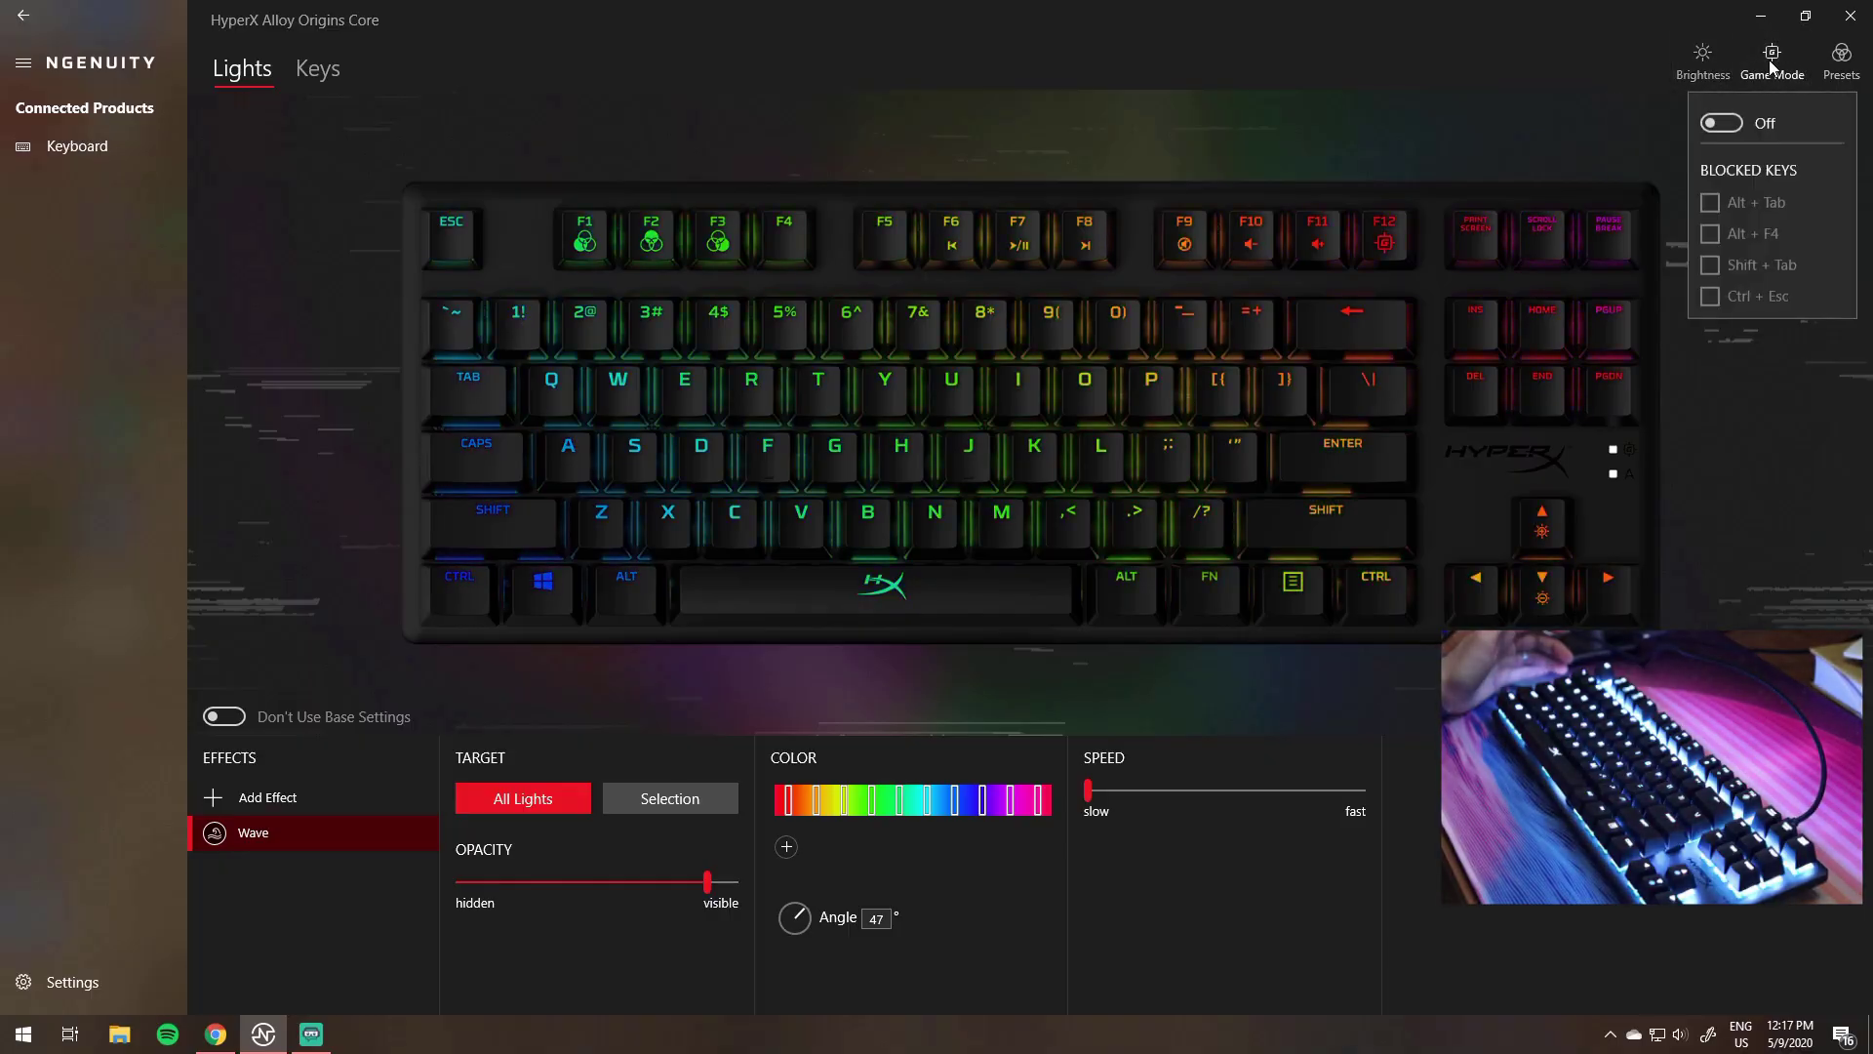
{"action": "left_click", "coordinate": [1831, 55]}
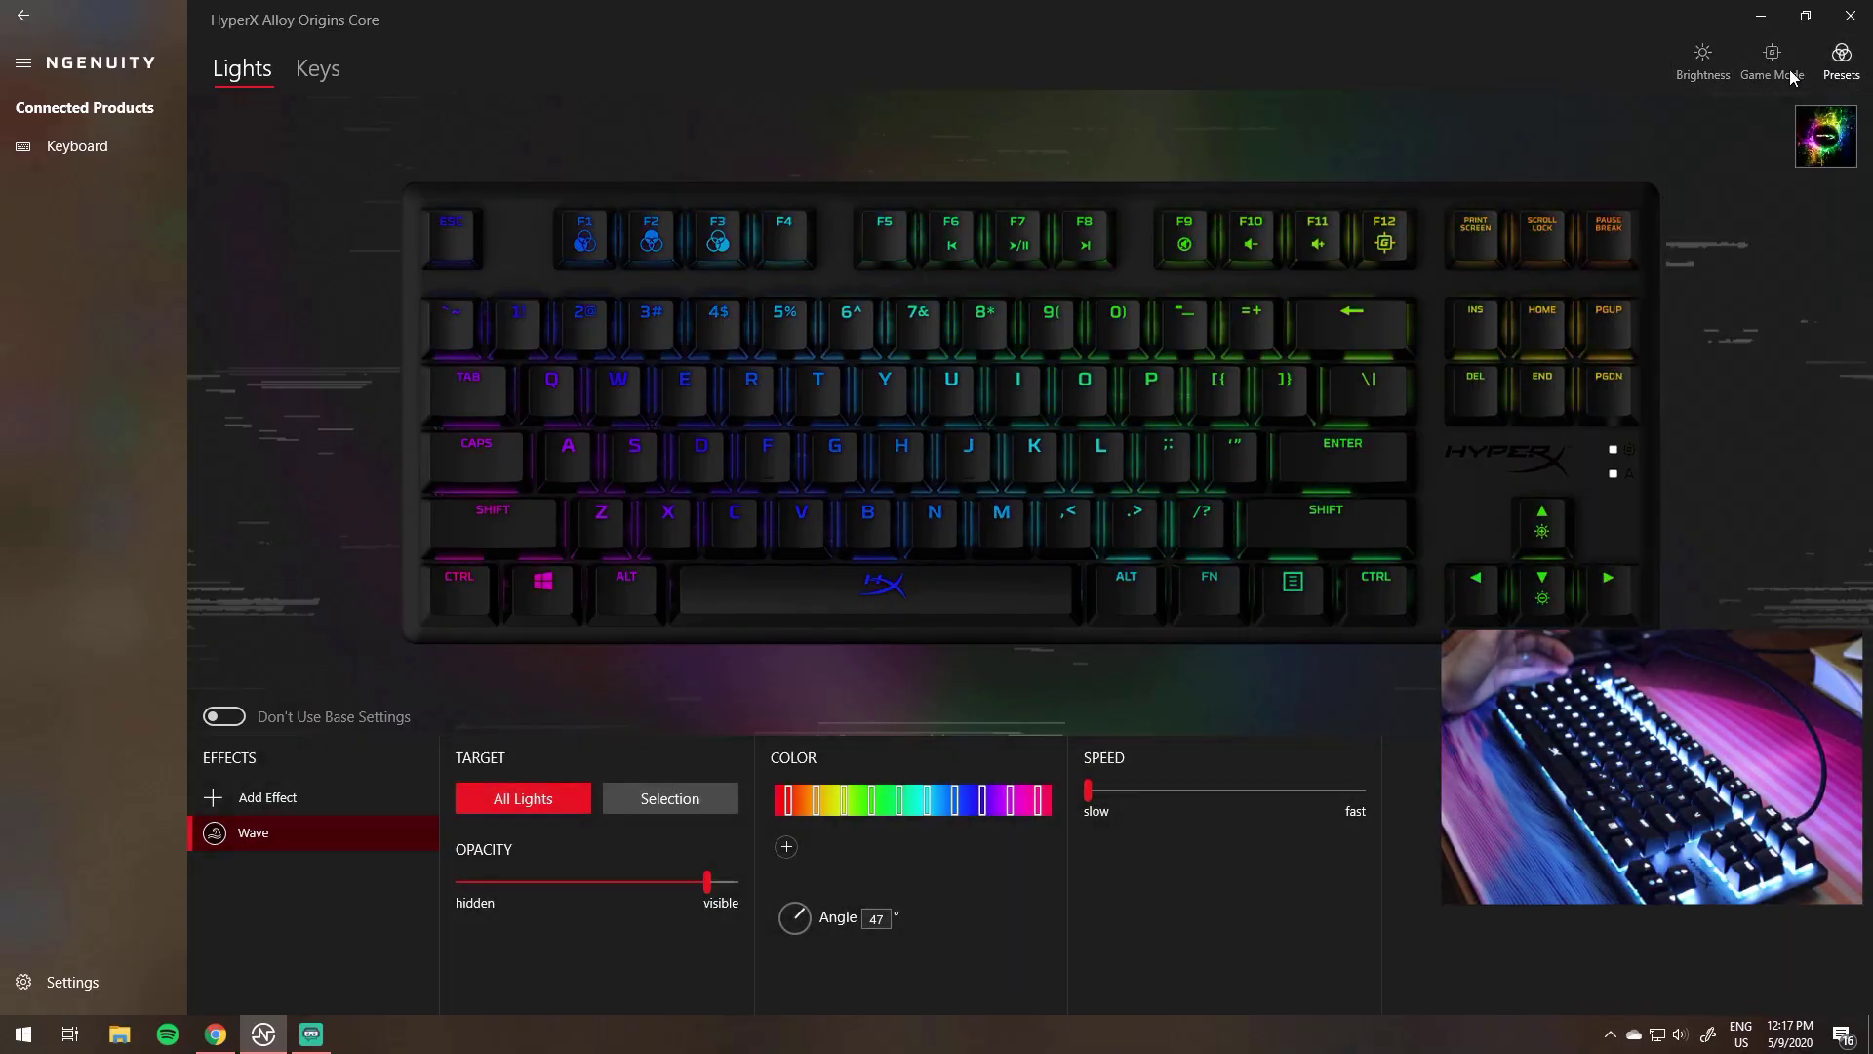
{"action": "left_click", "coordinate": [1789, 72]}
{"action": "left_click", "coordinate": [1720, 123]}
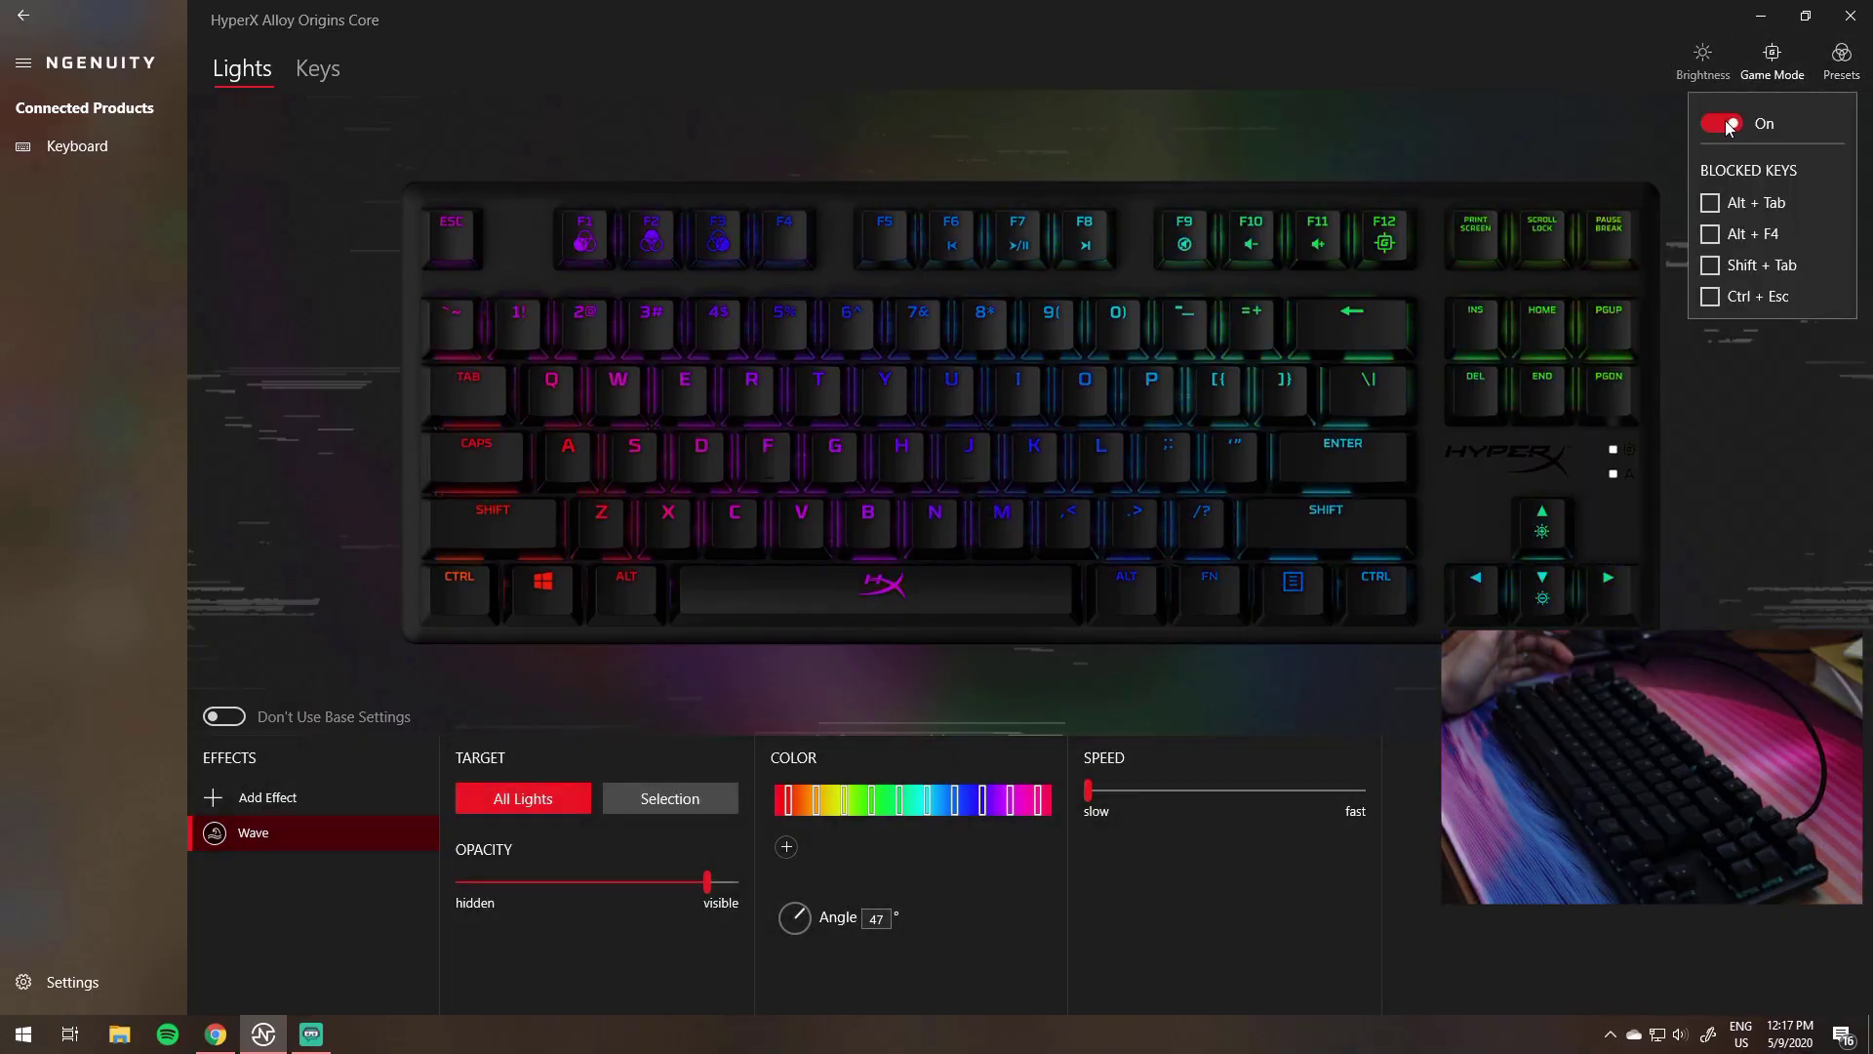
{"action": "left_click", "coordinate": [1710, 203]}
{"action": "left_click", "coordinate": [1710, 234]}
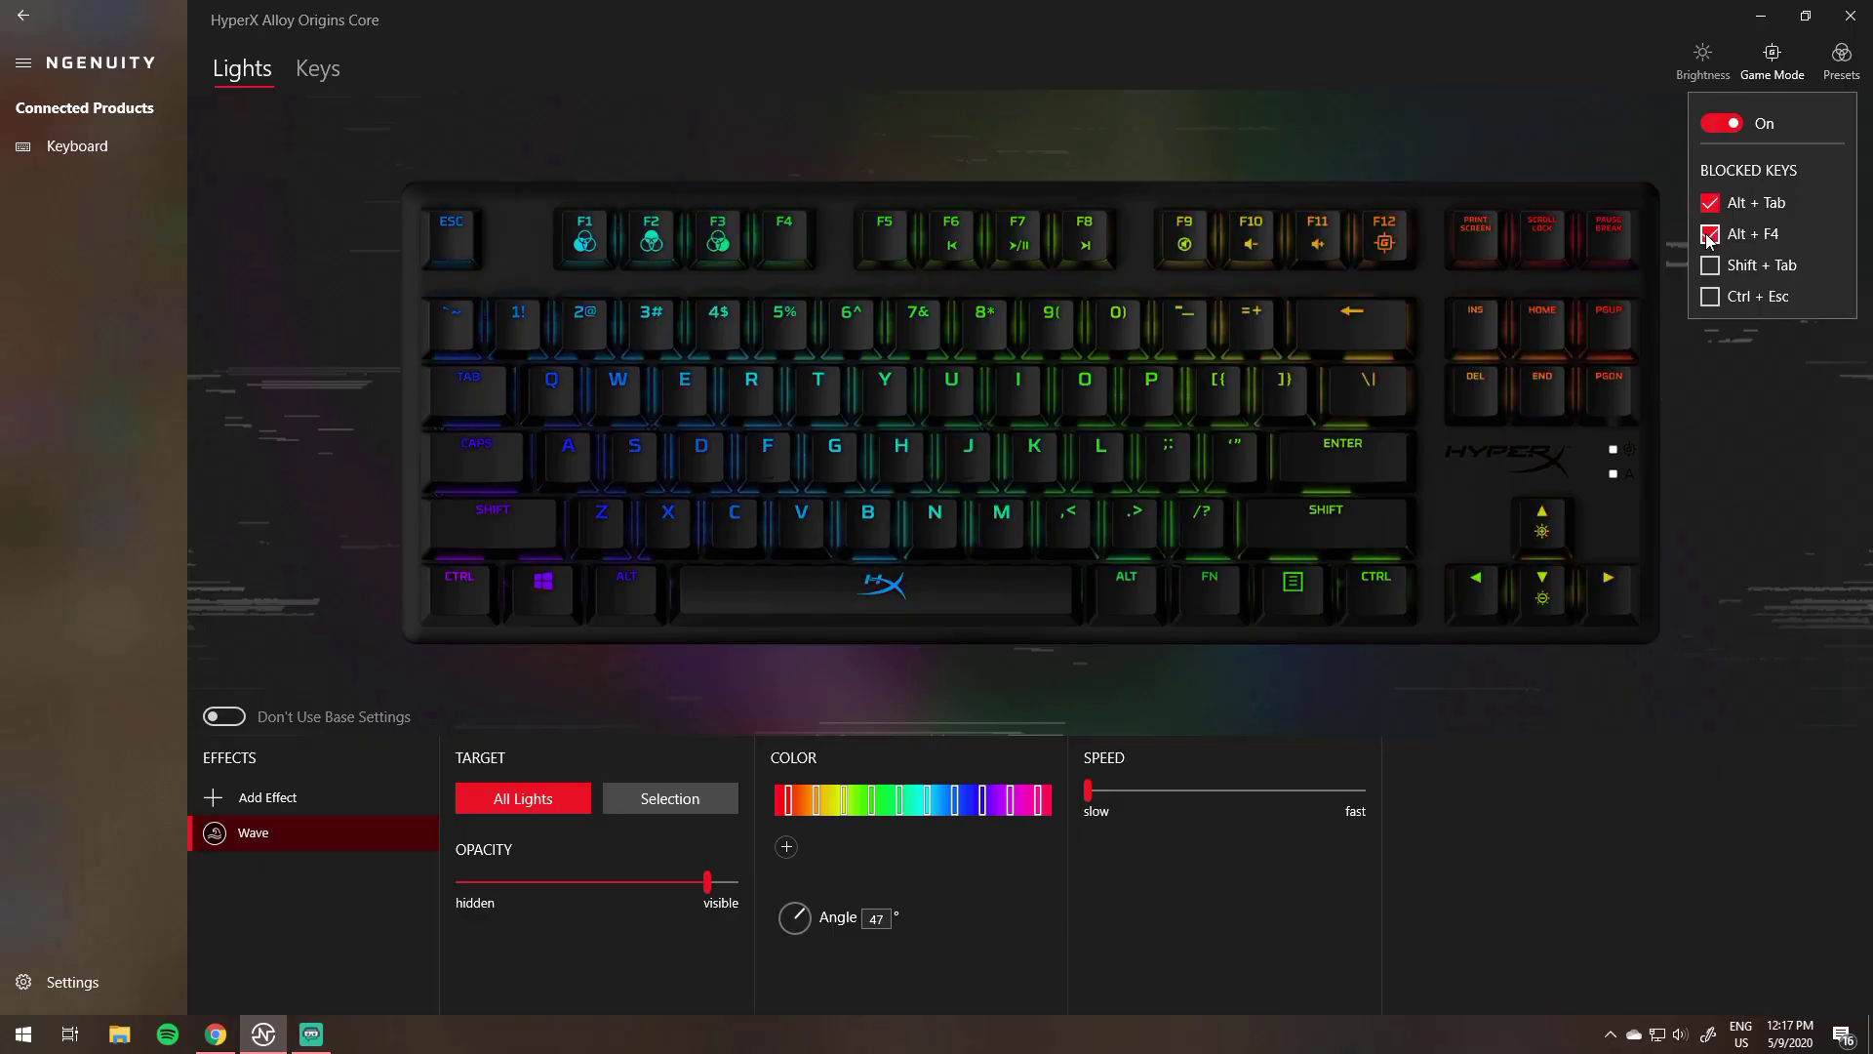
{"action": "left_click", "coordinate": [1709, 297]}
Preview Preset 1's green and Preset 2's rainbow wave lighting, then go back to Base Settings.
{"action": "left_click", "coordinate": [1840, 64]}
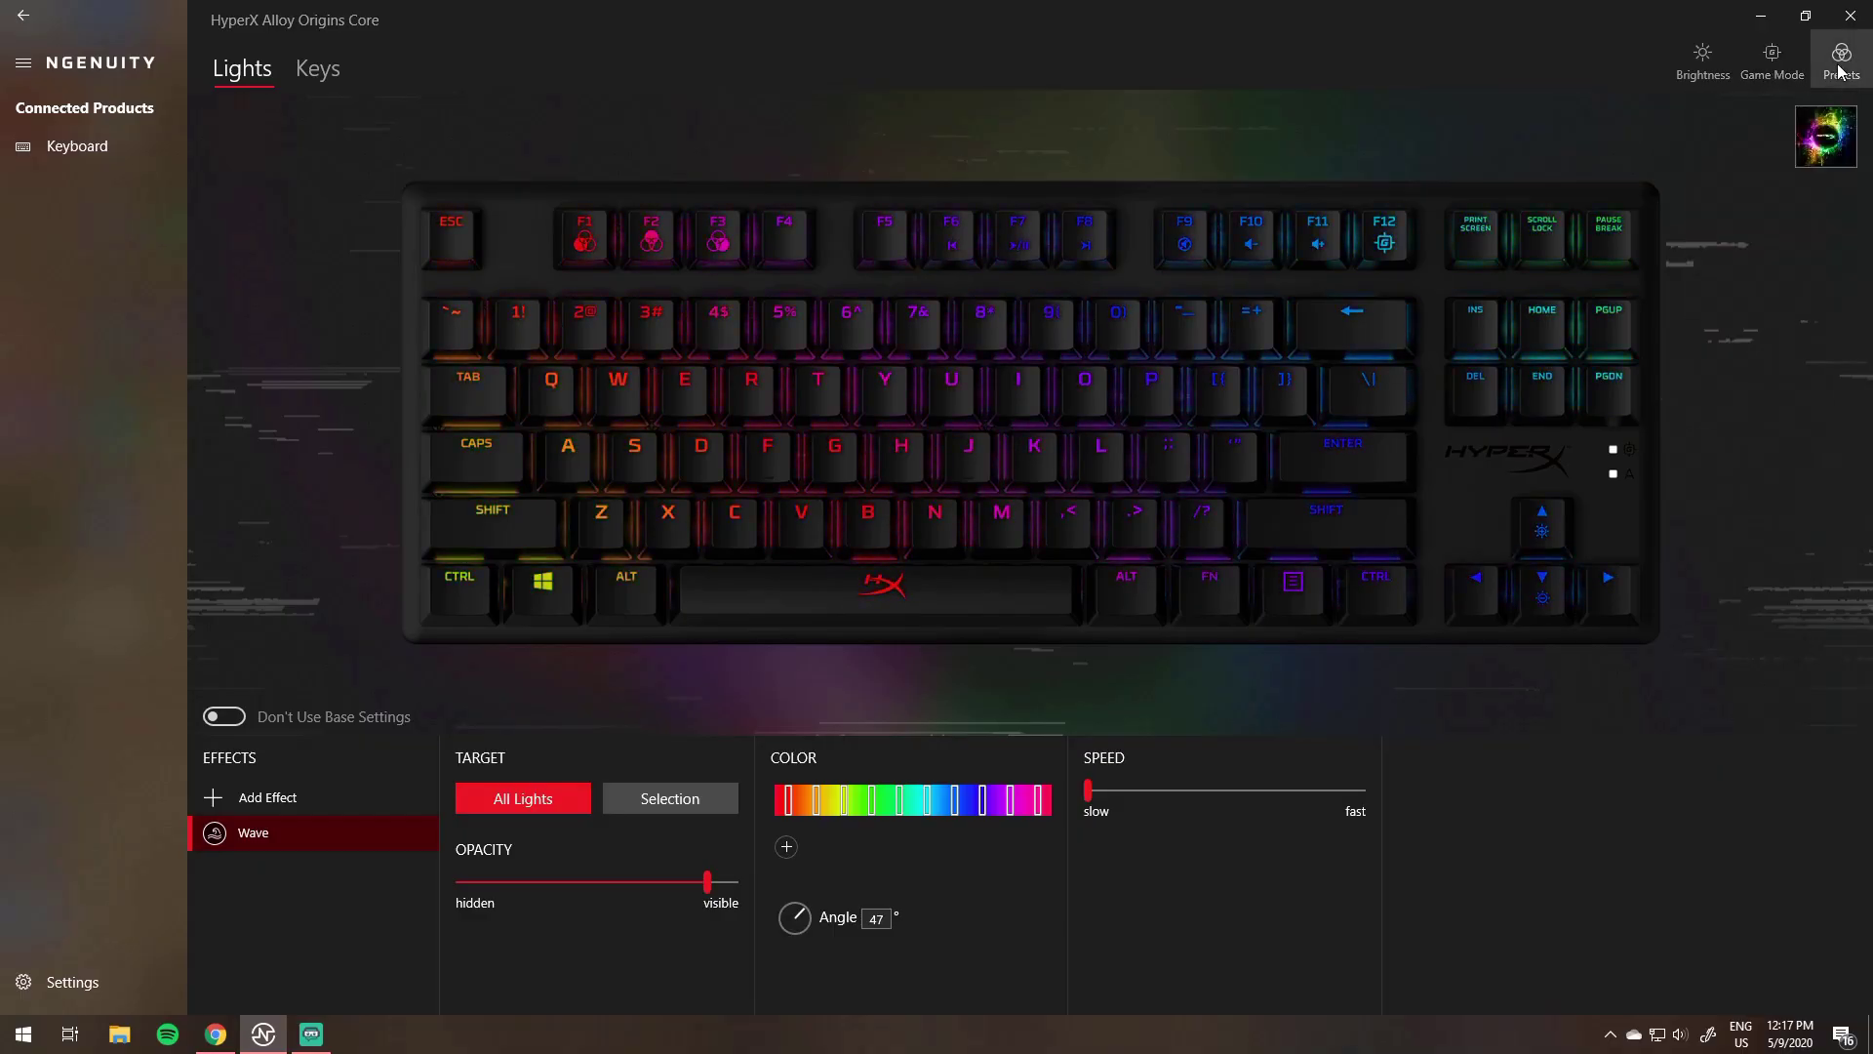
{"action": "left_click", "coordinate": [1680, 159]}
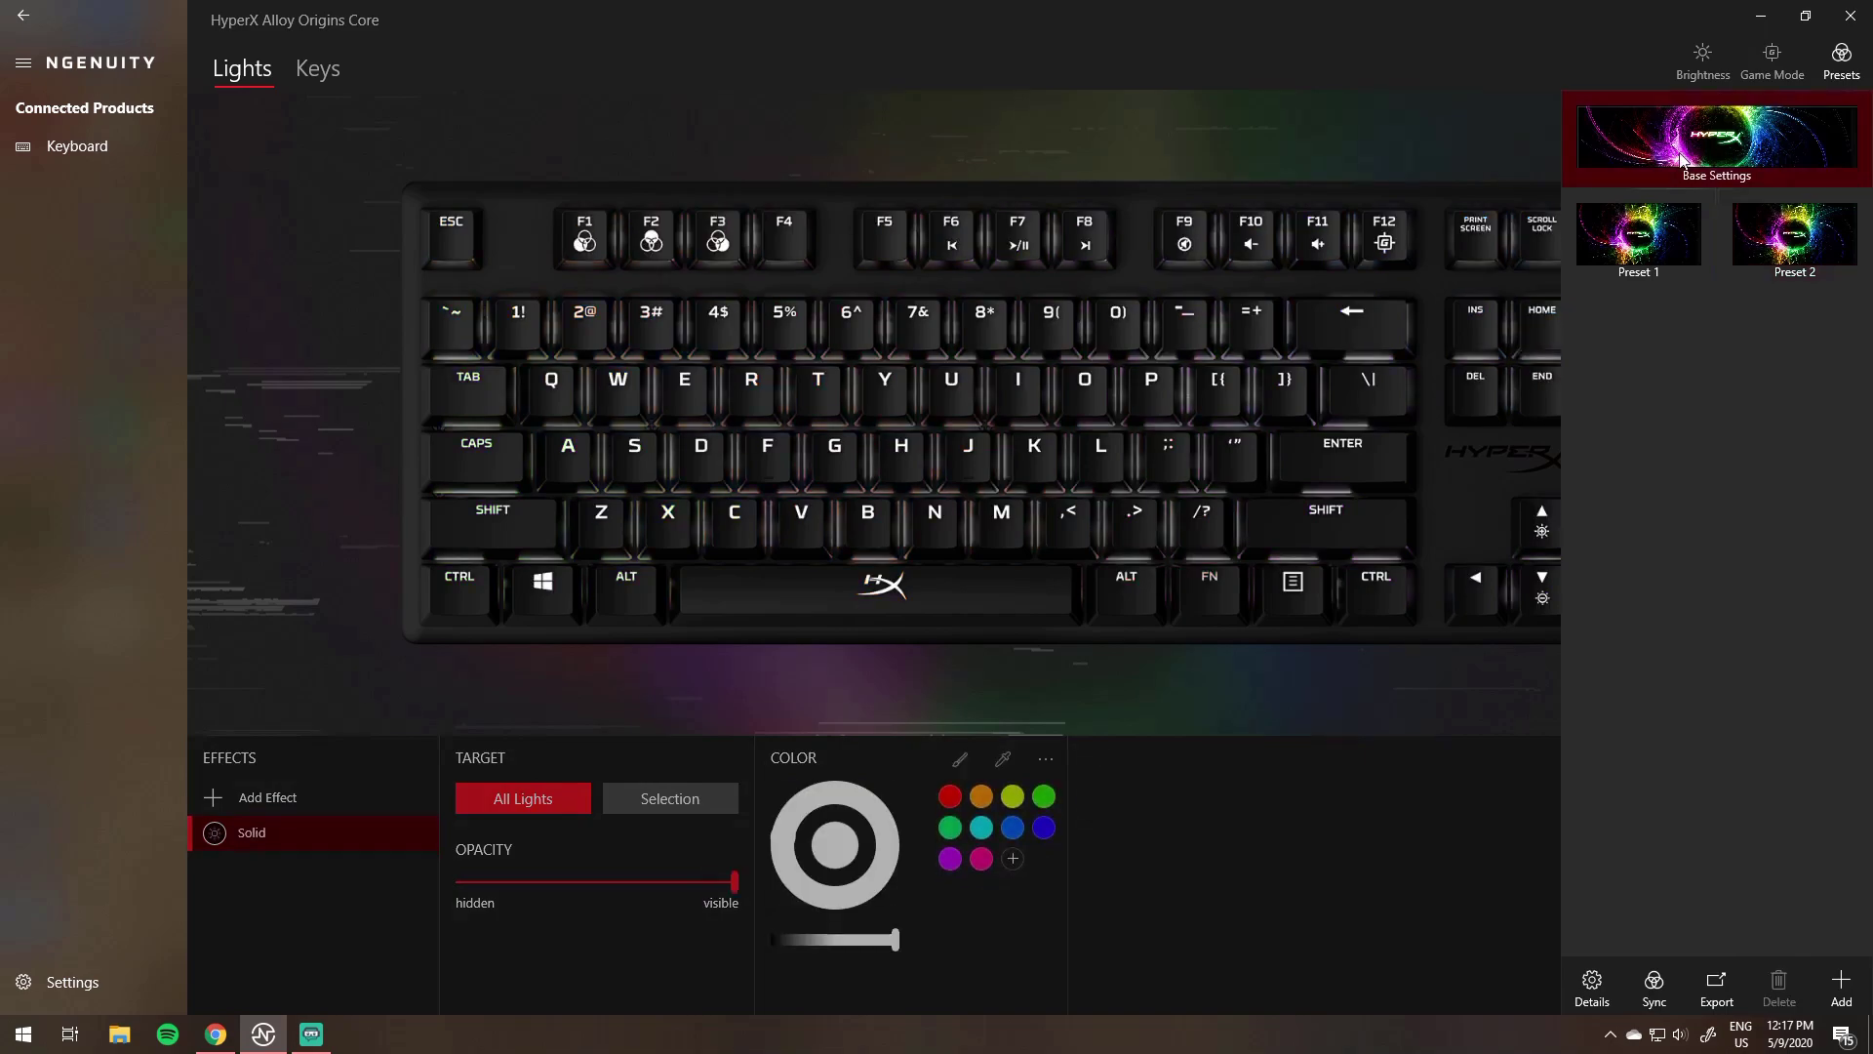
{"action": "left_click", "coordinate": [1667, 237]}
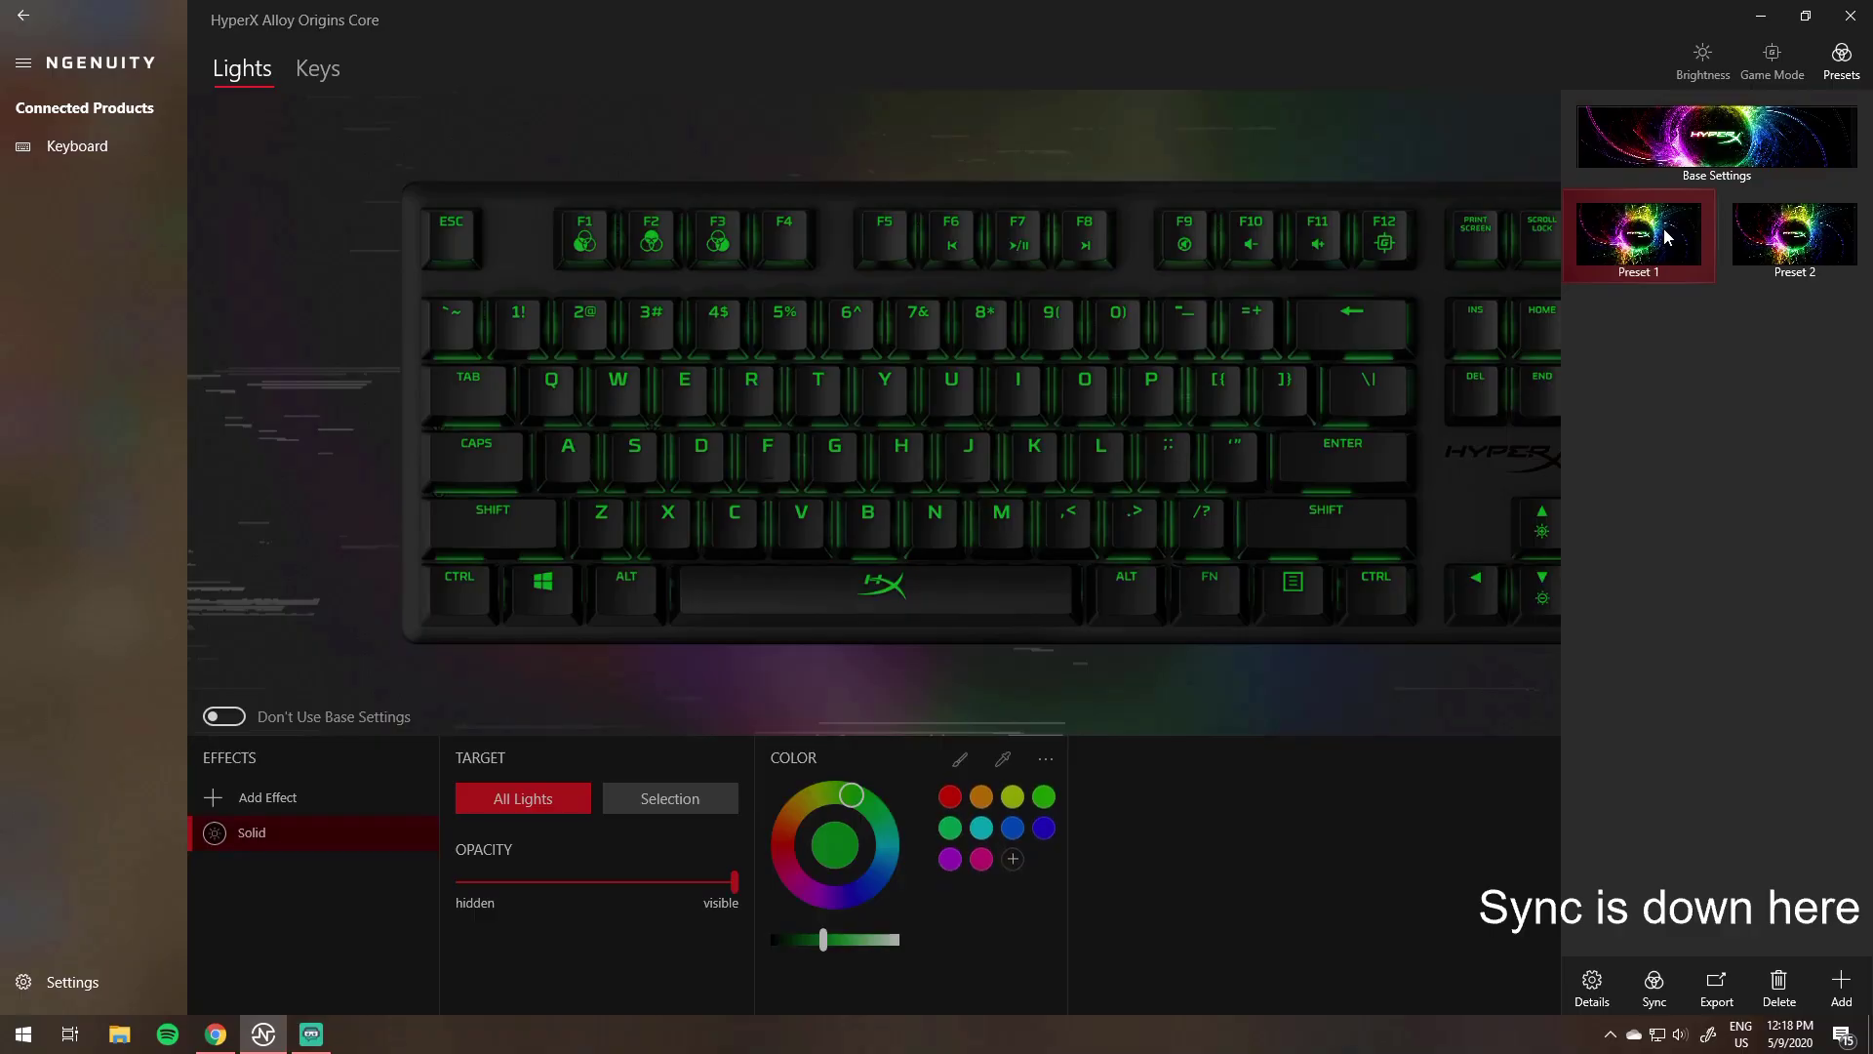
{"action": "left_click", "coordinate": [1792, 252]}
{"action": "left_click", "coordinate": [1717, 137]}
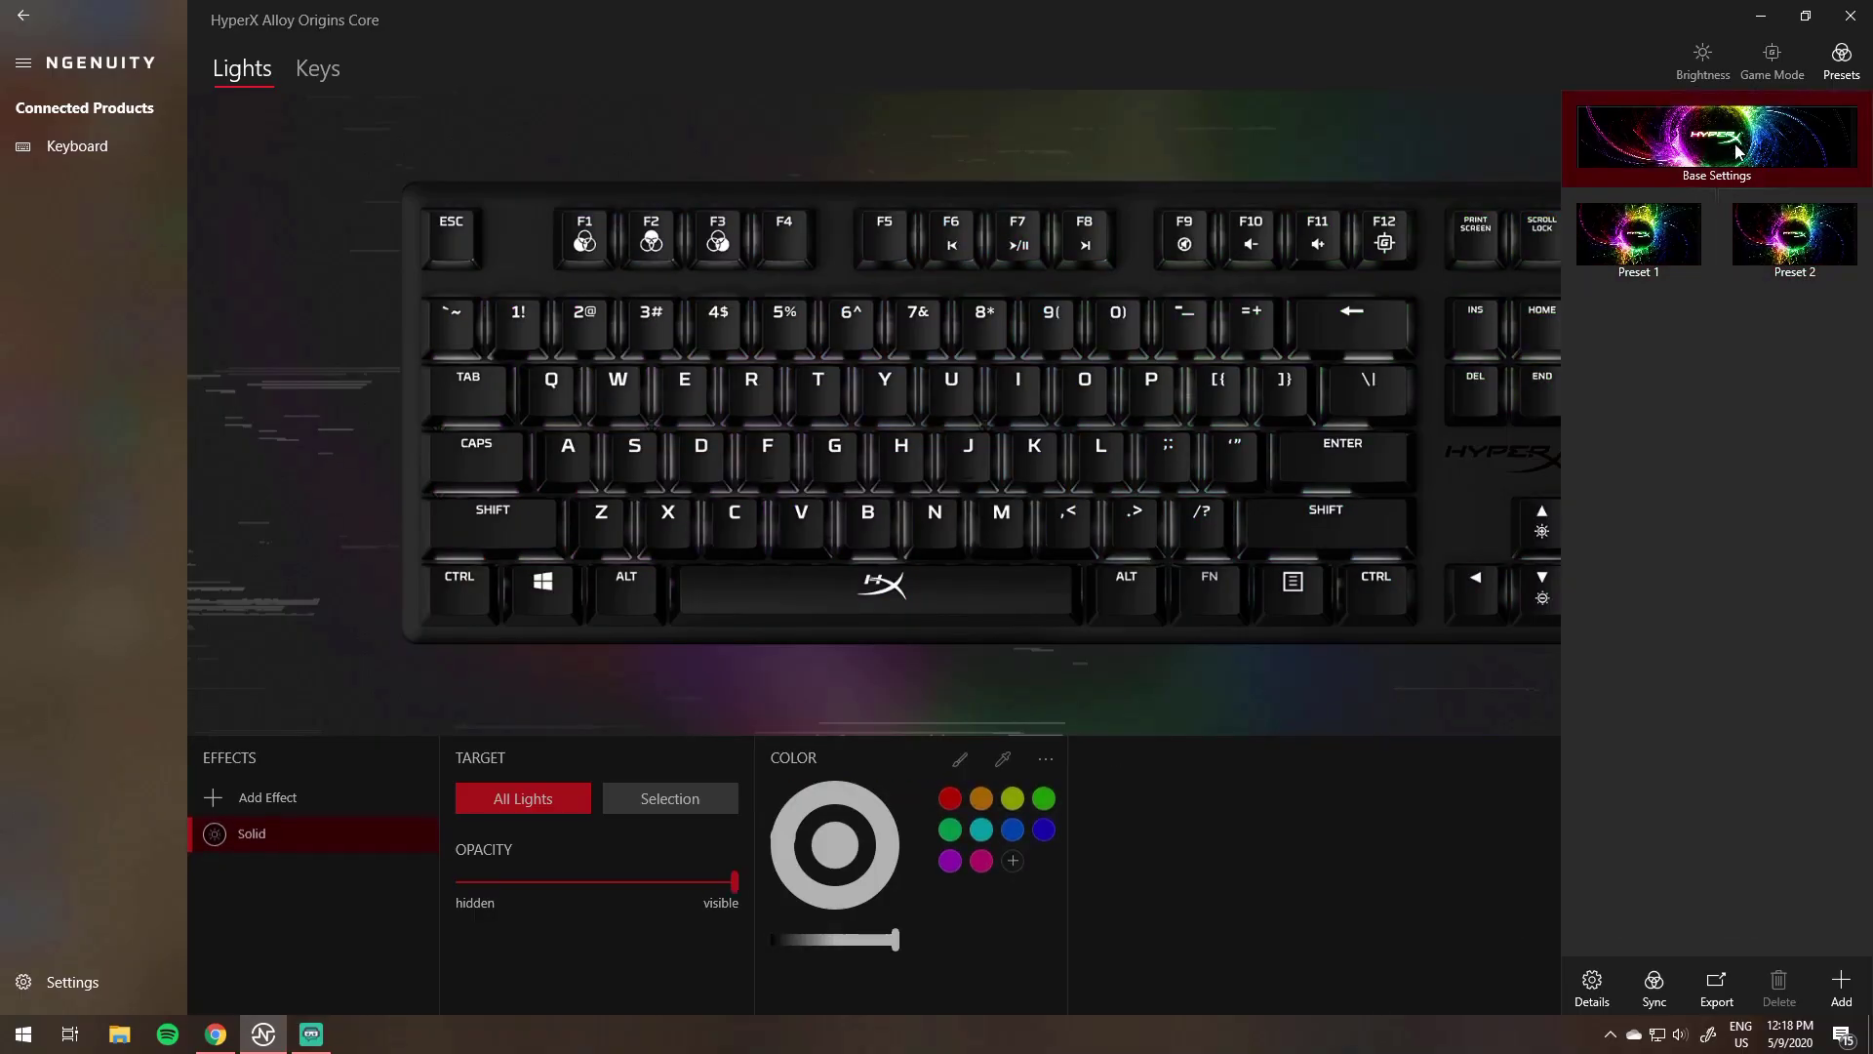
{"action": "left_click", "coordinate": [372, 923]}
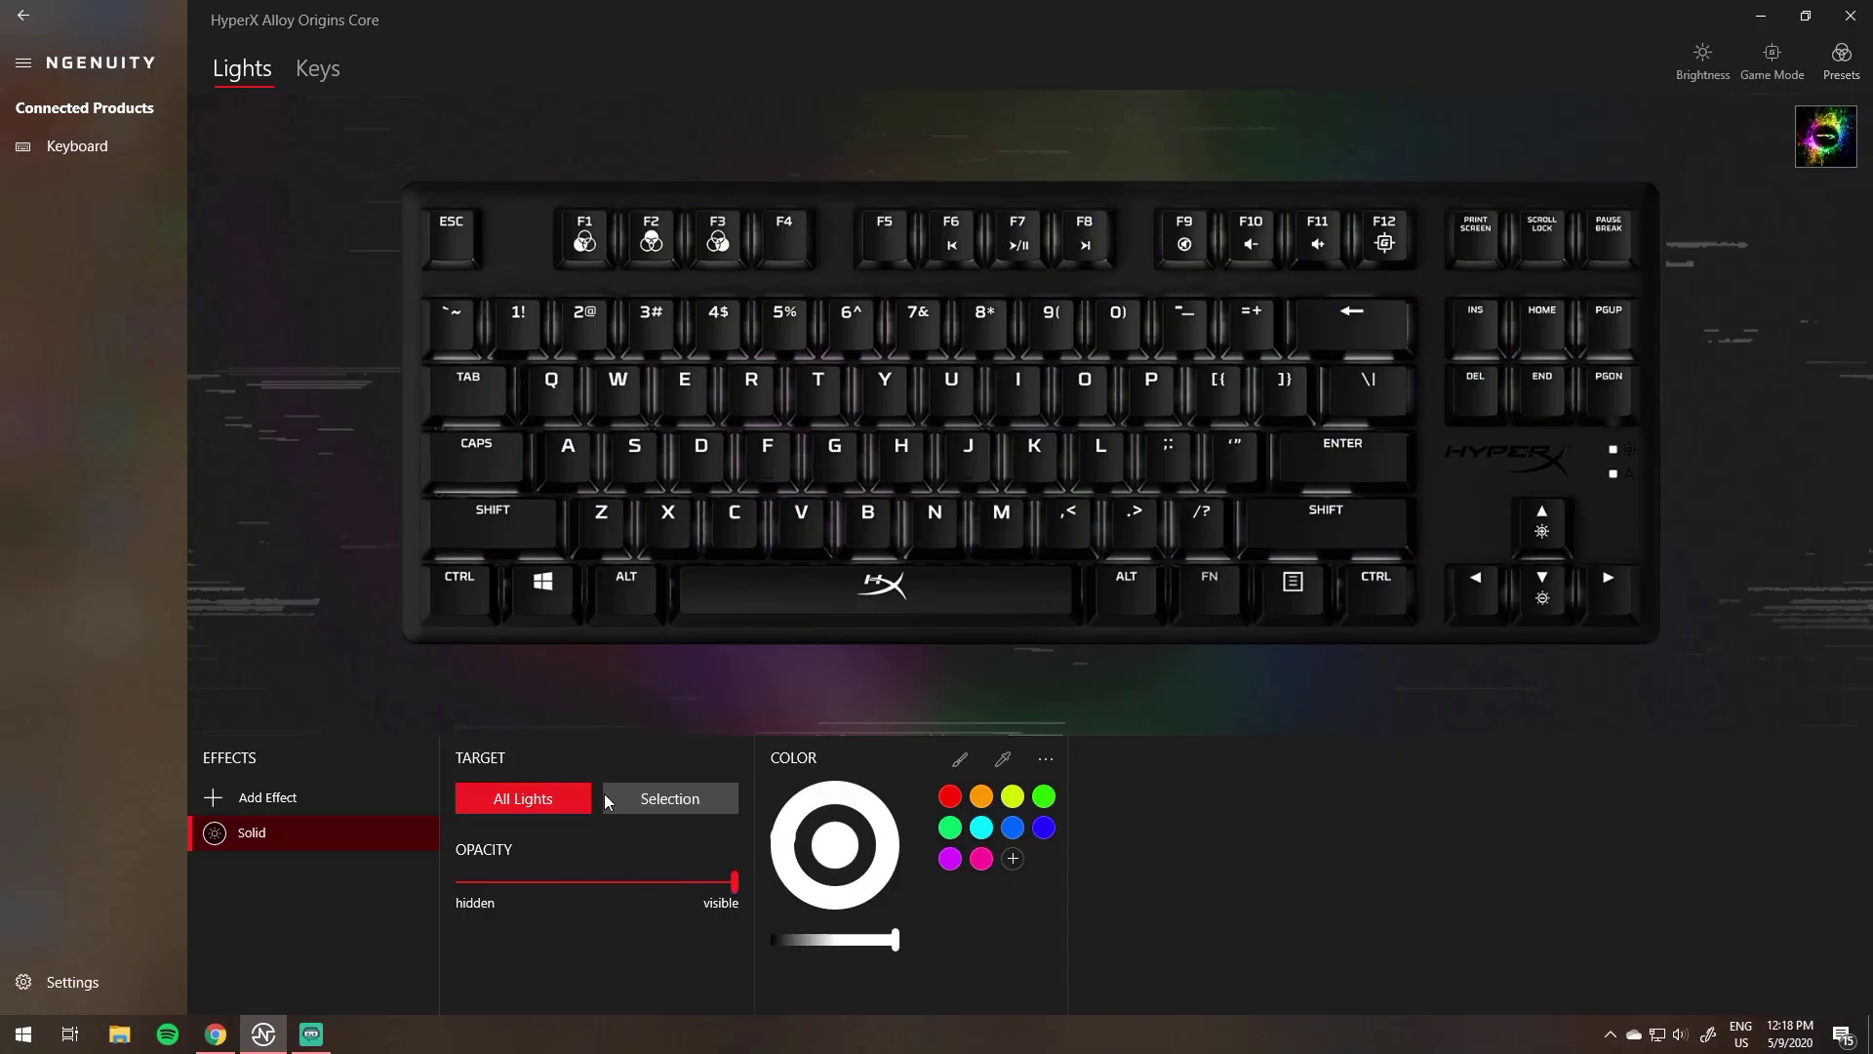
Limit the Solid effect to the W, A, S and D keys in green.
{"action": "left_click", "coordinate": [659, 796]}
{"action": "left_click", "coordinate": [619, 388]}
{"action": "left_click", "coordinate": [569, 455]}
{"action": "left_click", "coordinate": [635, 454]}
{"action": "left_click", "coordinate": [700, 457]}
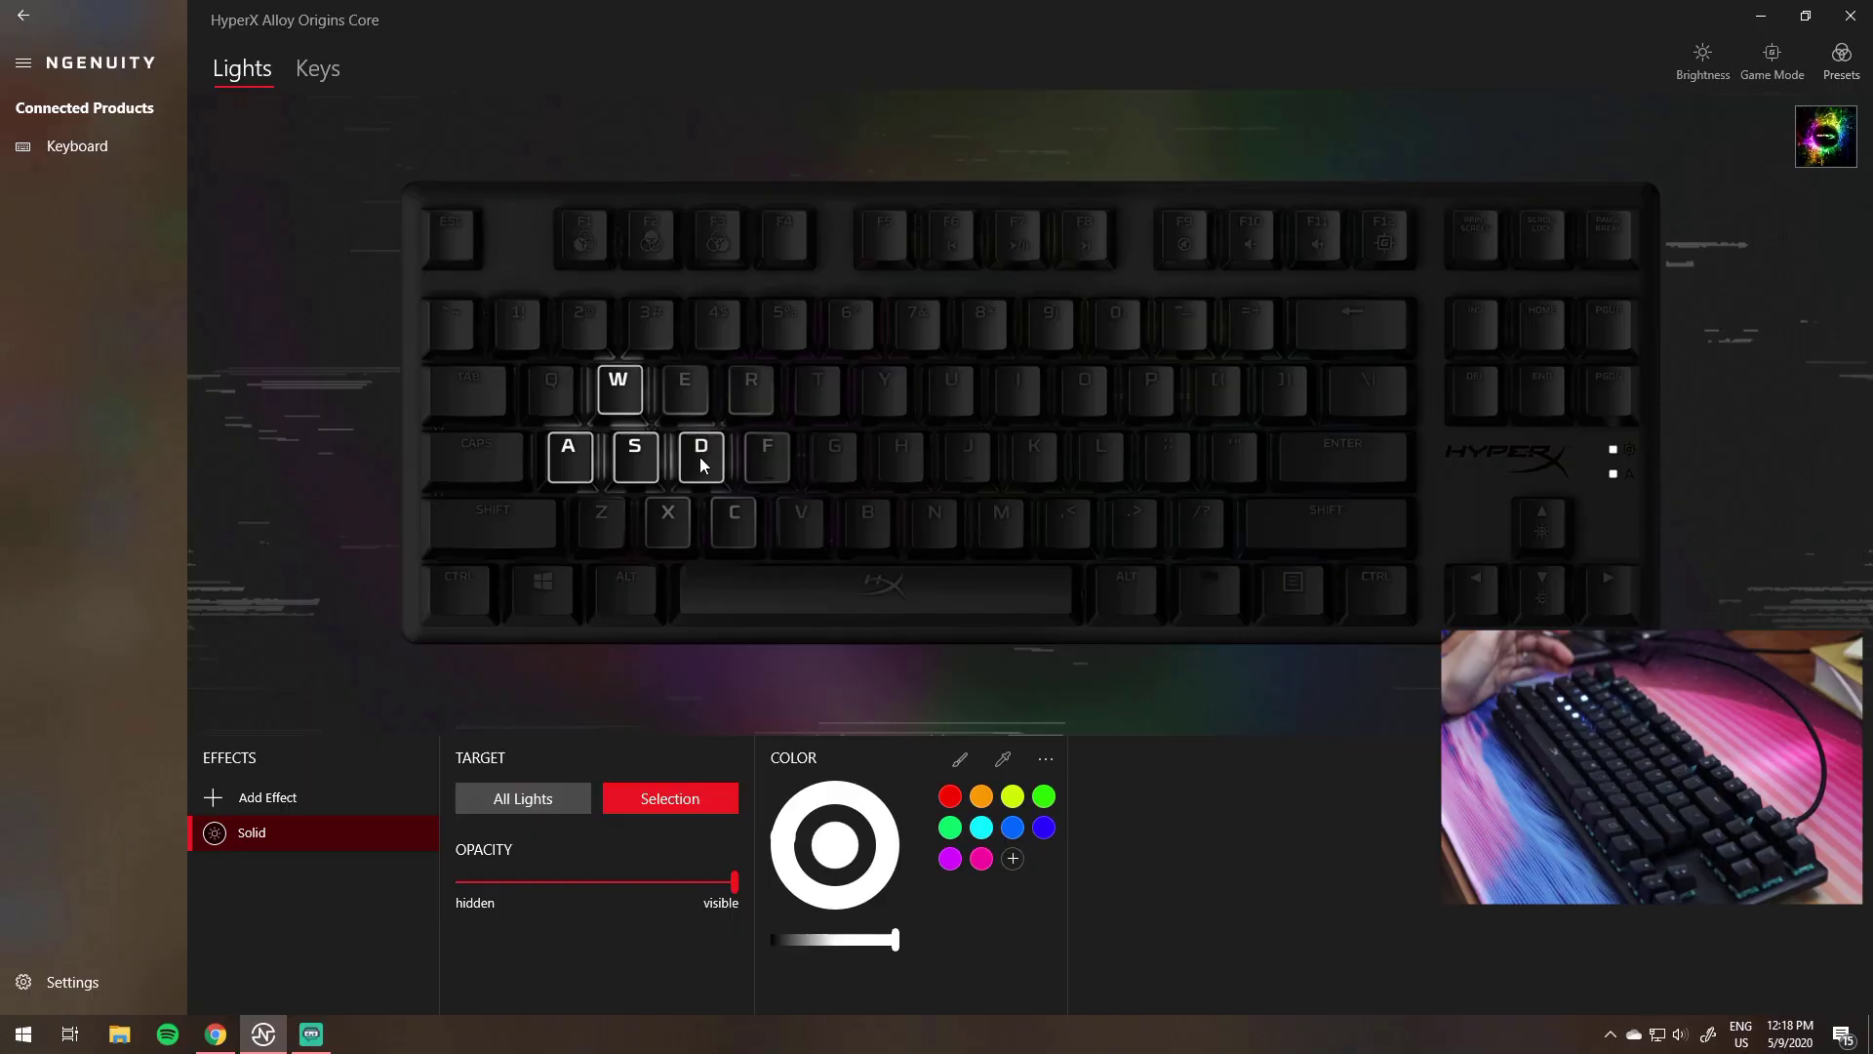
{"action": "left_click", "coordinate": [949, 828]}
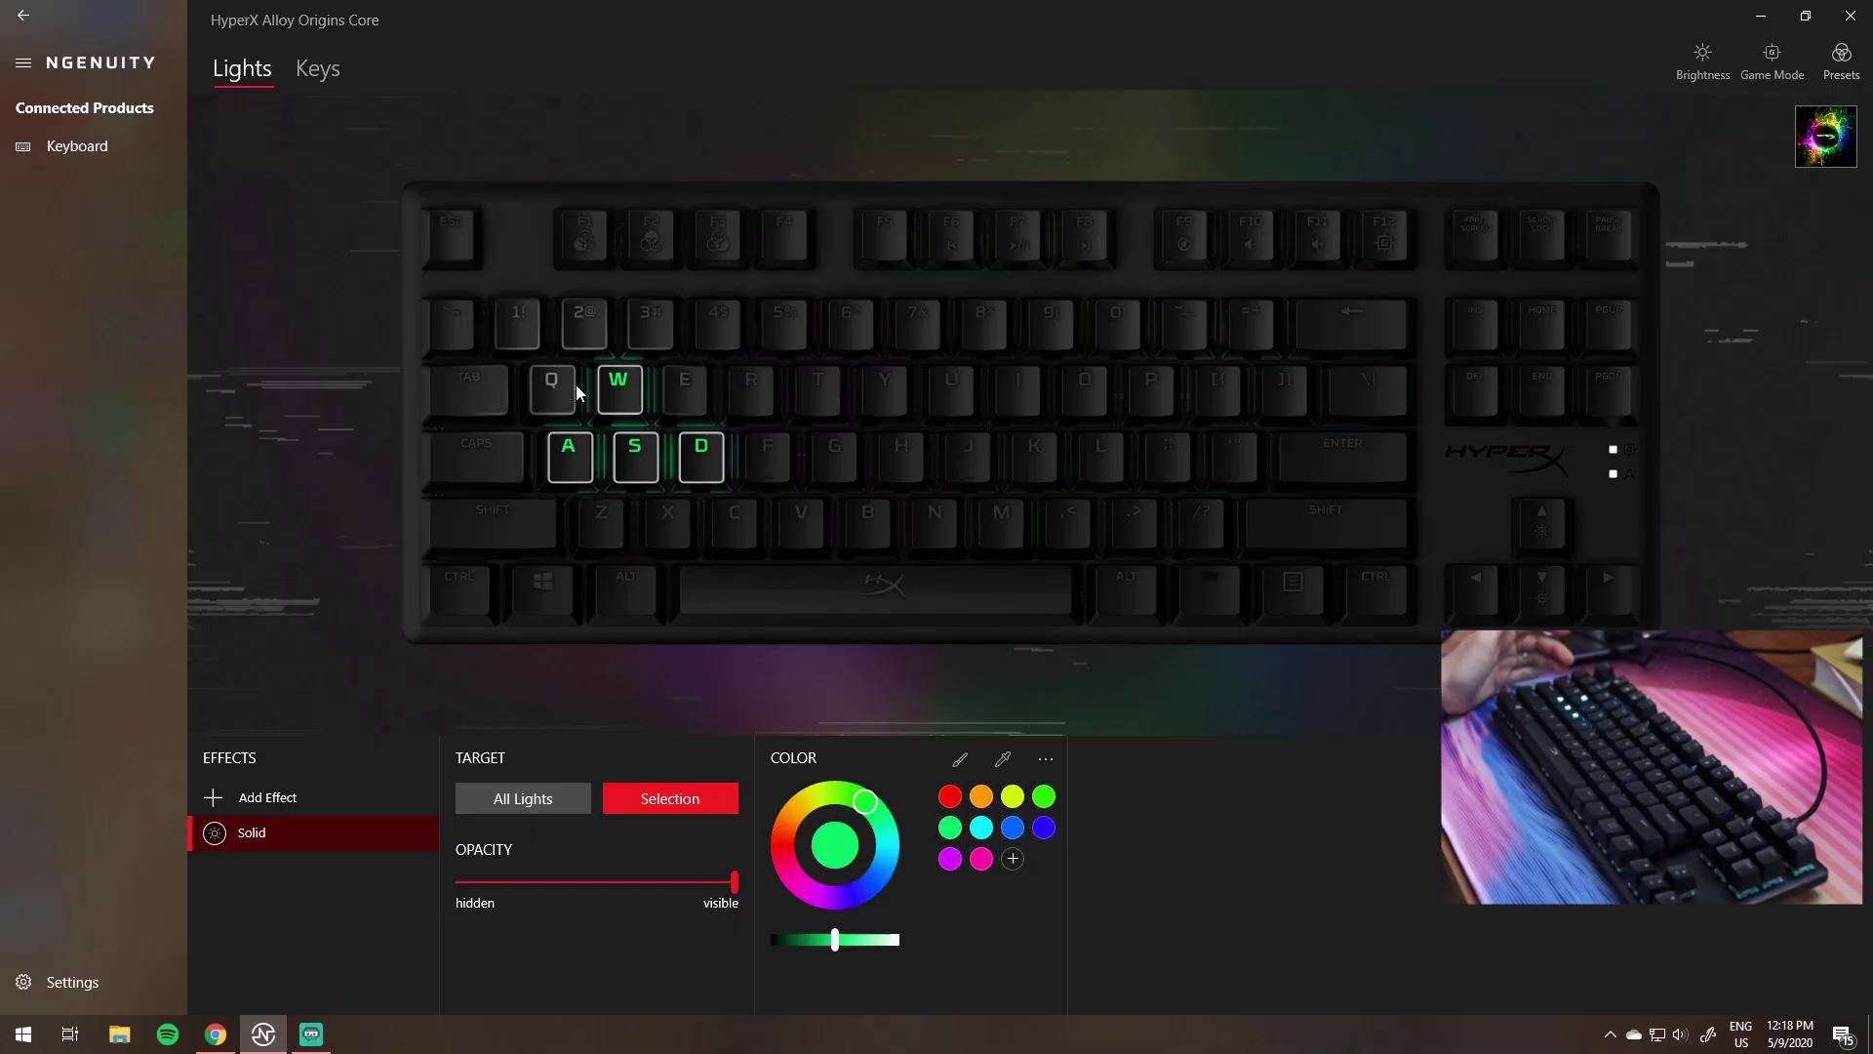
Add a second Solid layer lighting the remaining letter keys (Q, E, R through L) pure red.
{"action": "left_click", "coordinate": [279, 798]}
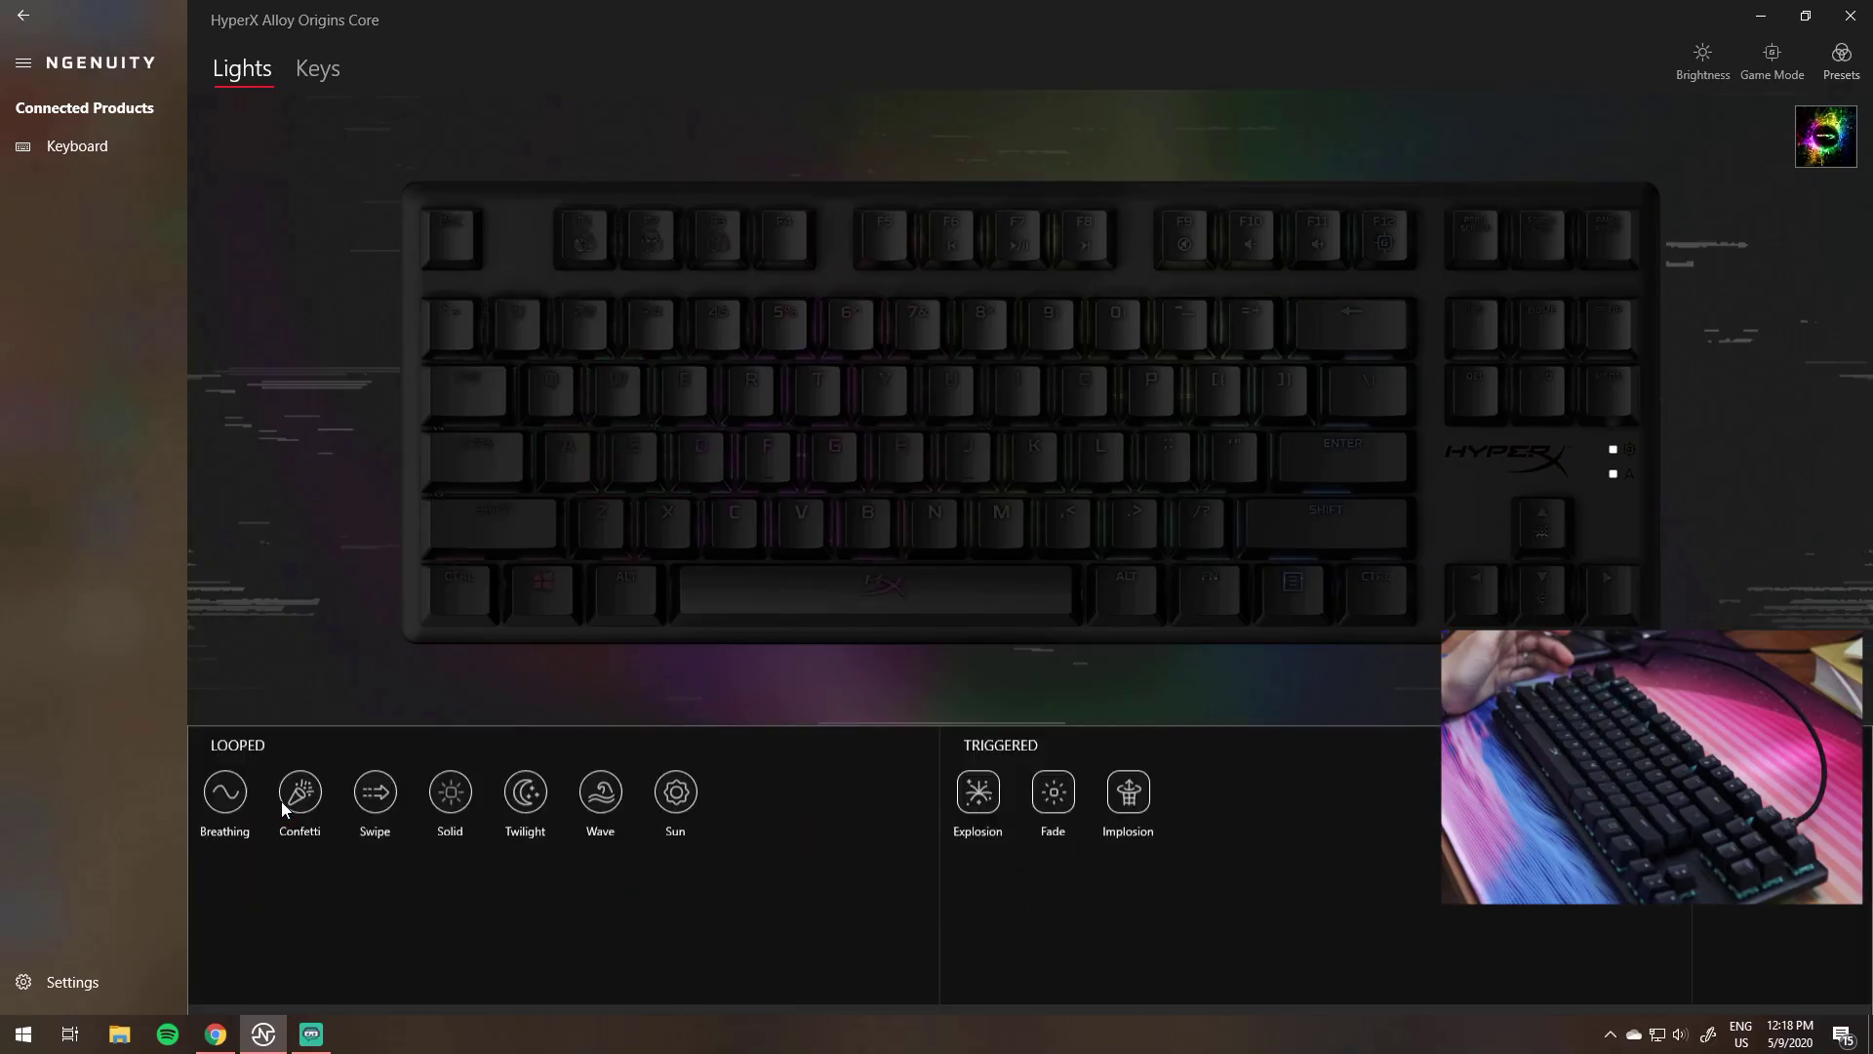
{"action": "left_click", "coordinate": [454, 749]}
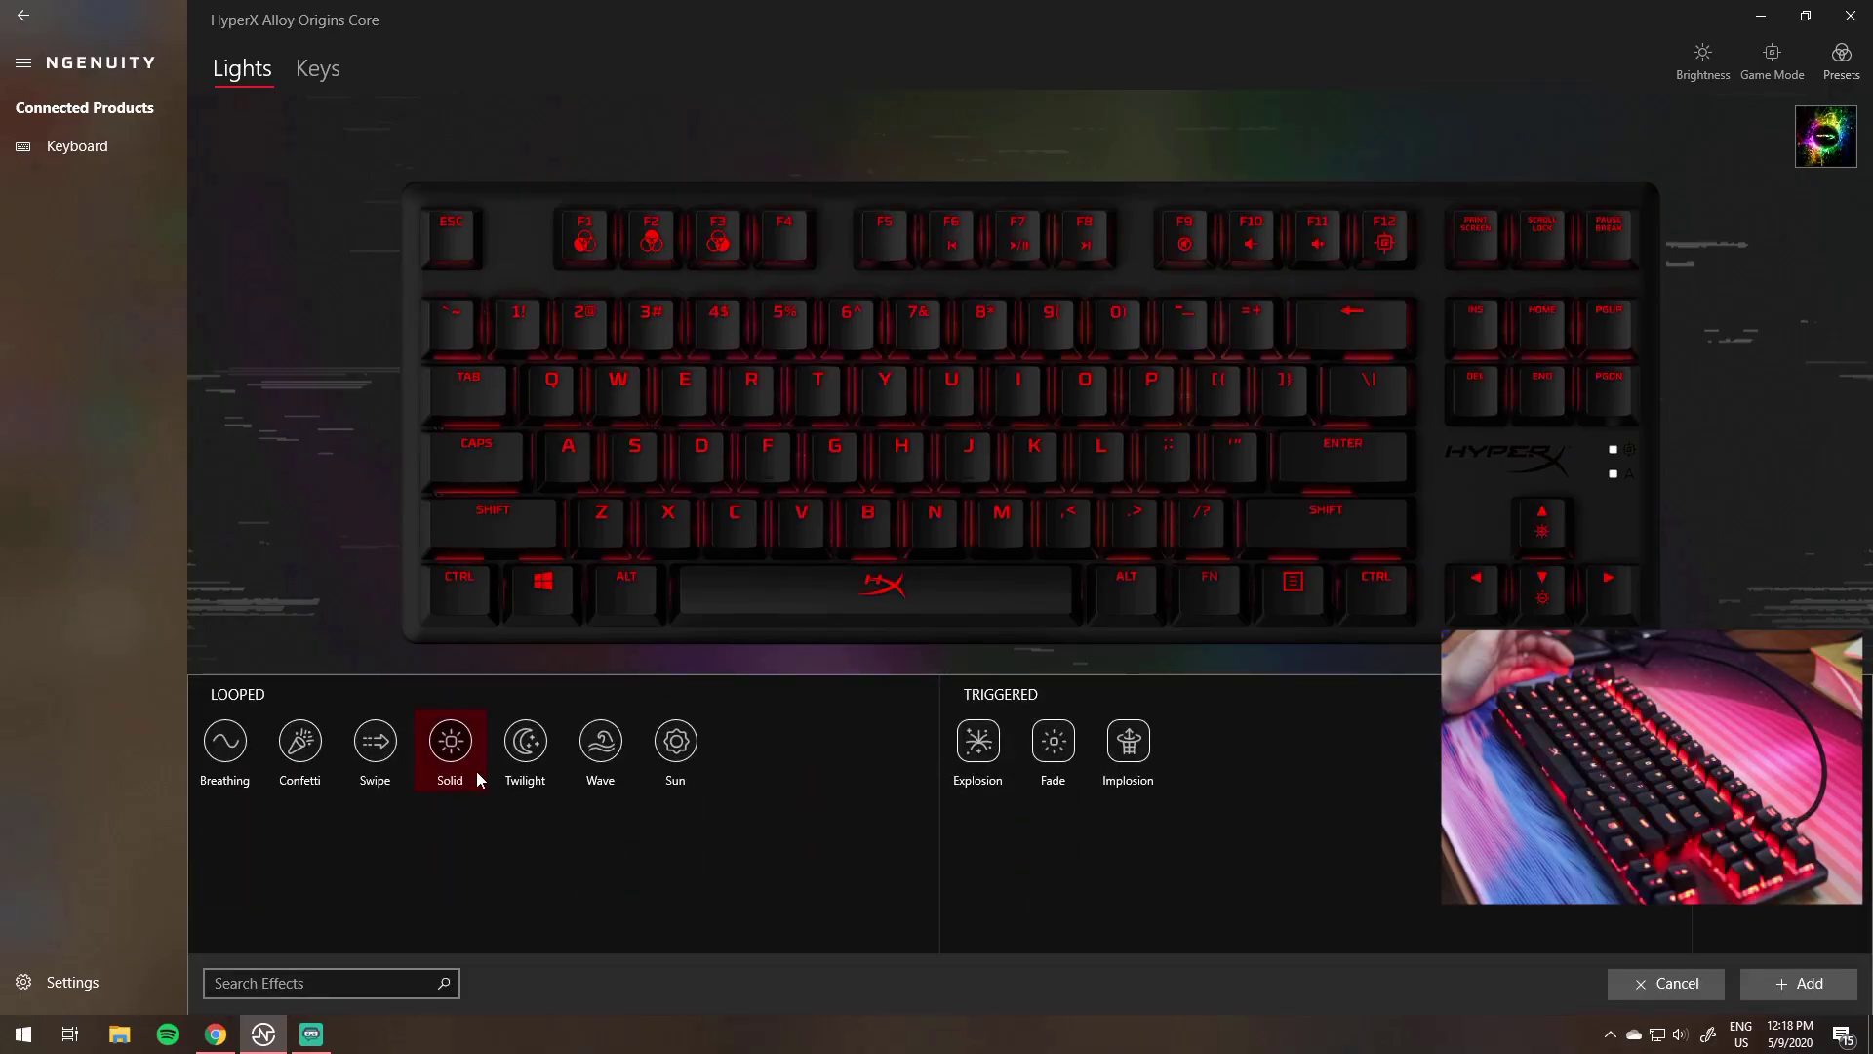
{"action": "left_click", "coordinate": [1749, 982]}
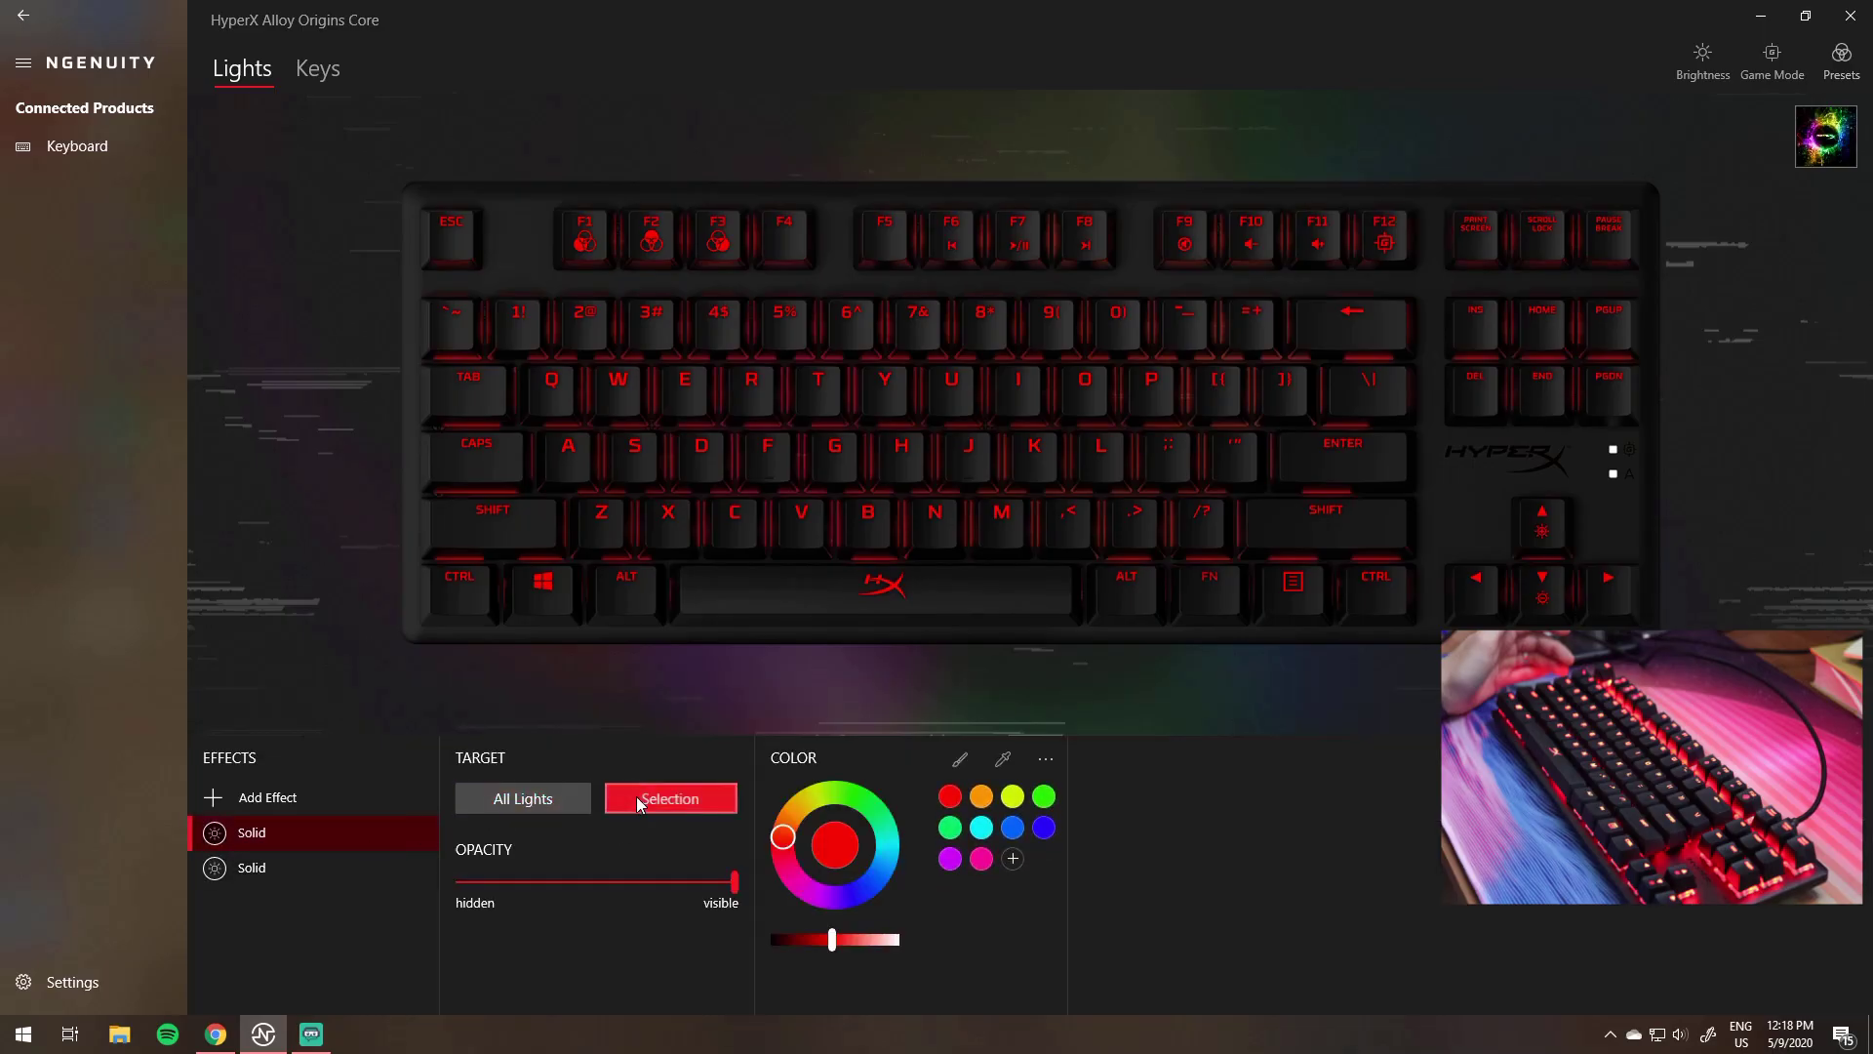
{"action": "left_click", "coordinate": [636, 796]}
{"action": "left_click", "coordinate": [558, 390]}
{"action": "left_click", "coordinate": [686, 391]}
{"action": "left_click", "coordinate": [749, 390]}
{"action": "left_click", "coordinate": [765, 455]}
{"action": "left_click", "coordinate": [799, 523]}
{"action": "left_click", "coordinate": [734, 523]}
{"action": "left_click", "coordinate": [668, 527]}
{"action": "left_click", "coordinate": [601, 523]}
{"action": "left_click", "coordinate": [819, 390]}
{"action": "left_click", "coordinate": [892, 453]}
{"action": "left_click", "coordinate": [884, 391]}
{"action": "left_click", "coordinate": [951, 391]}
{"action": "left_click", "coordinate": [968, 455]}
{"action": "left_click", "coordinate": [868, 523]}
{"action": "left_click", "coordinate": [934, 523]}
{"action": "left_click", "coordinate": [1001, 523]}
{"action": "left_click", "coordinate": [1018, 390]}
{"action": "left_click", "coordinate": [1034, 455]}
{"action": "left_click", "coordinate": [1099, 455]}
{"action": "left_click", "coordinate": [1085, 390]}
{"action": "left_click", "coordinate": [1149, 391]}
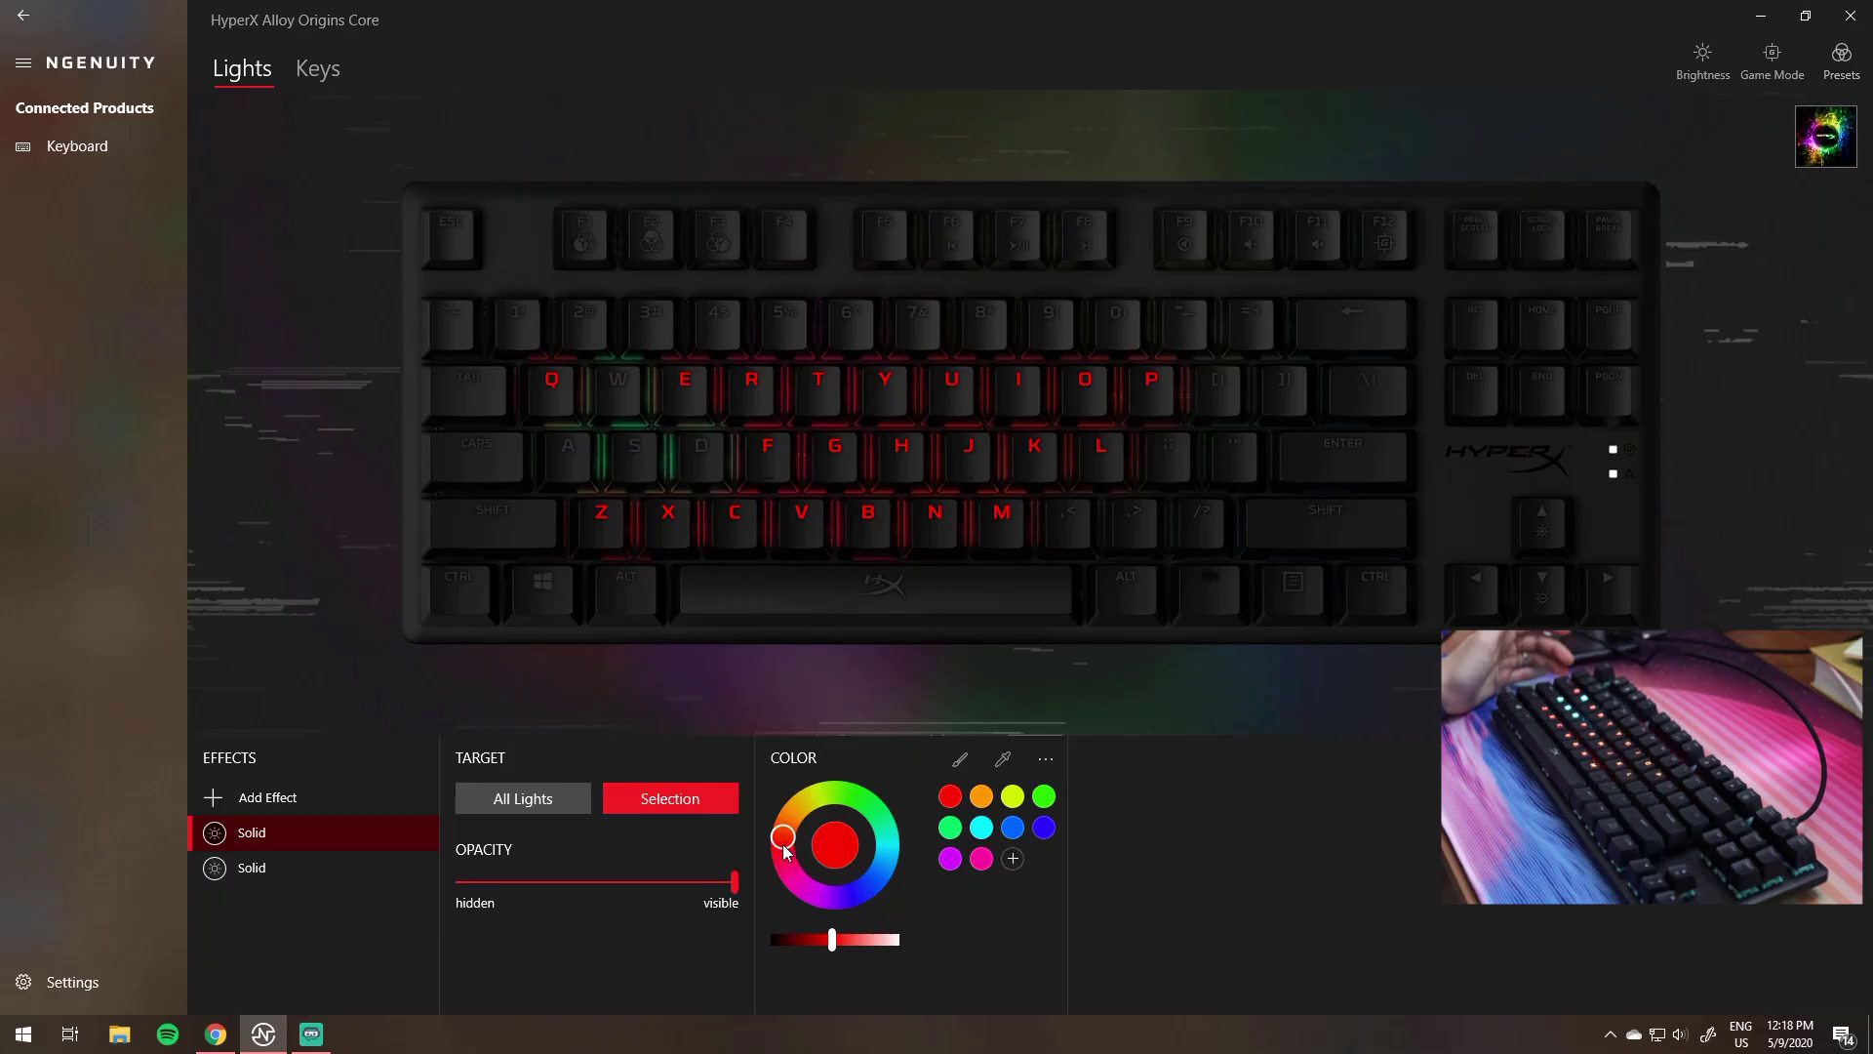
{"action": "mouse_move", "coordinate": [832, 939]}
{"action": "left_mouse_down"}
{"action": "mouse_move", "coordinate": [769, 921]}
{"action": "mouse_move", "coordinate": [781, 940]}
{"action": "mouse_move", "coordinate": [864, 936]}
{"action": "mouse_move", "coordinate": [830, 939]}
{"action": "left_mouse_up"}
{"action": "left_click", "coordinate": [949, 797]}
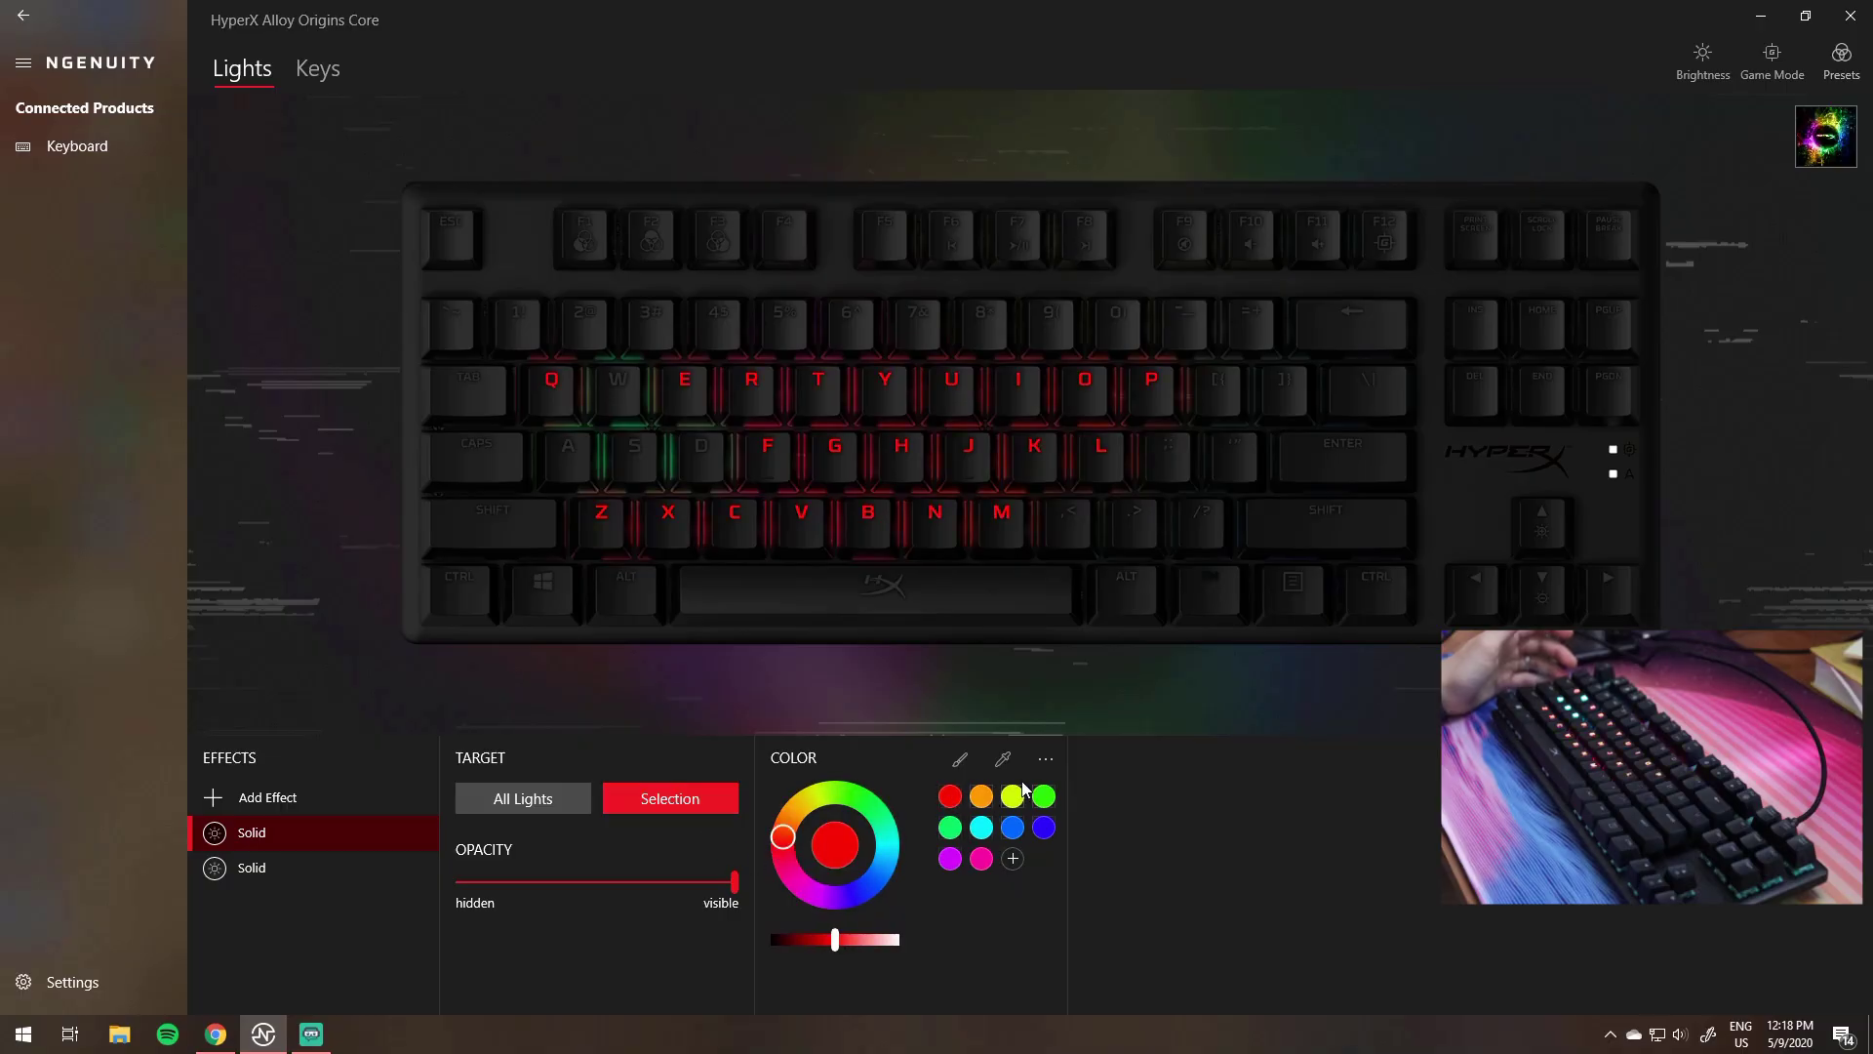
Add a third Solid effect layer to the stack and show the presets list.
{"action": "left_click", "coordinate": [305, 799]}
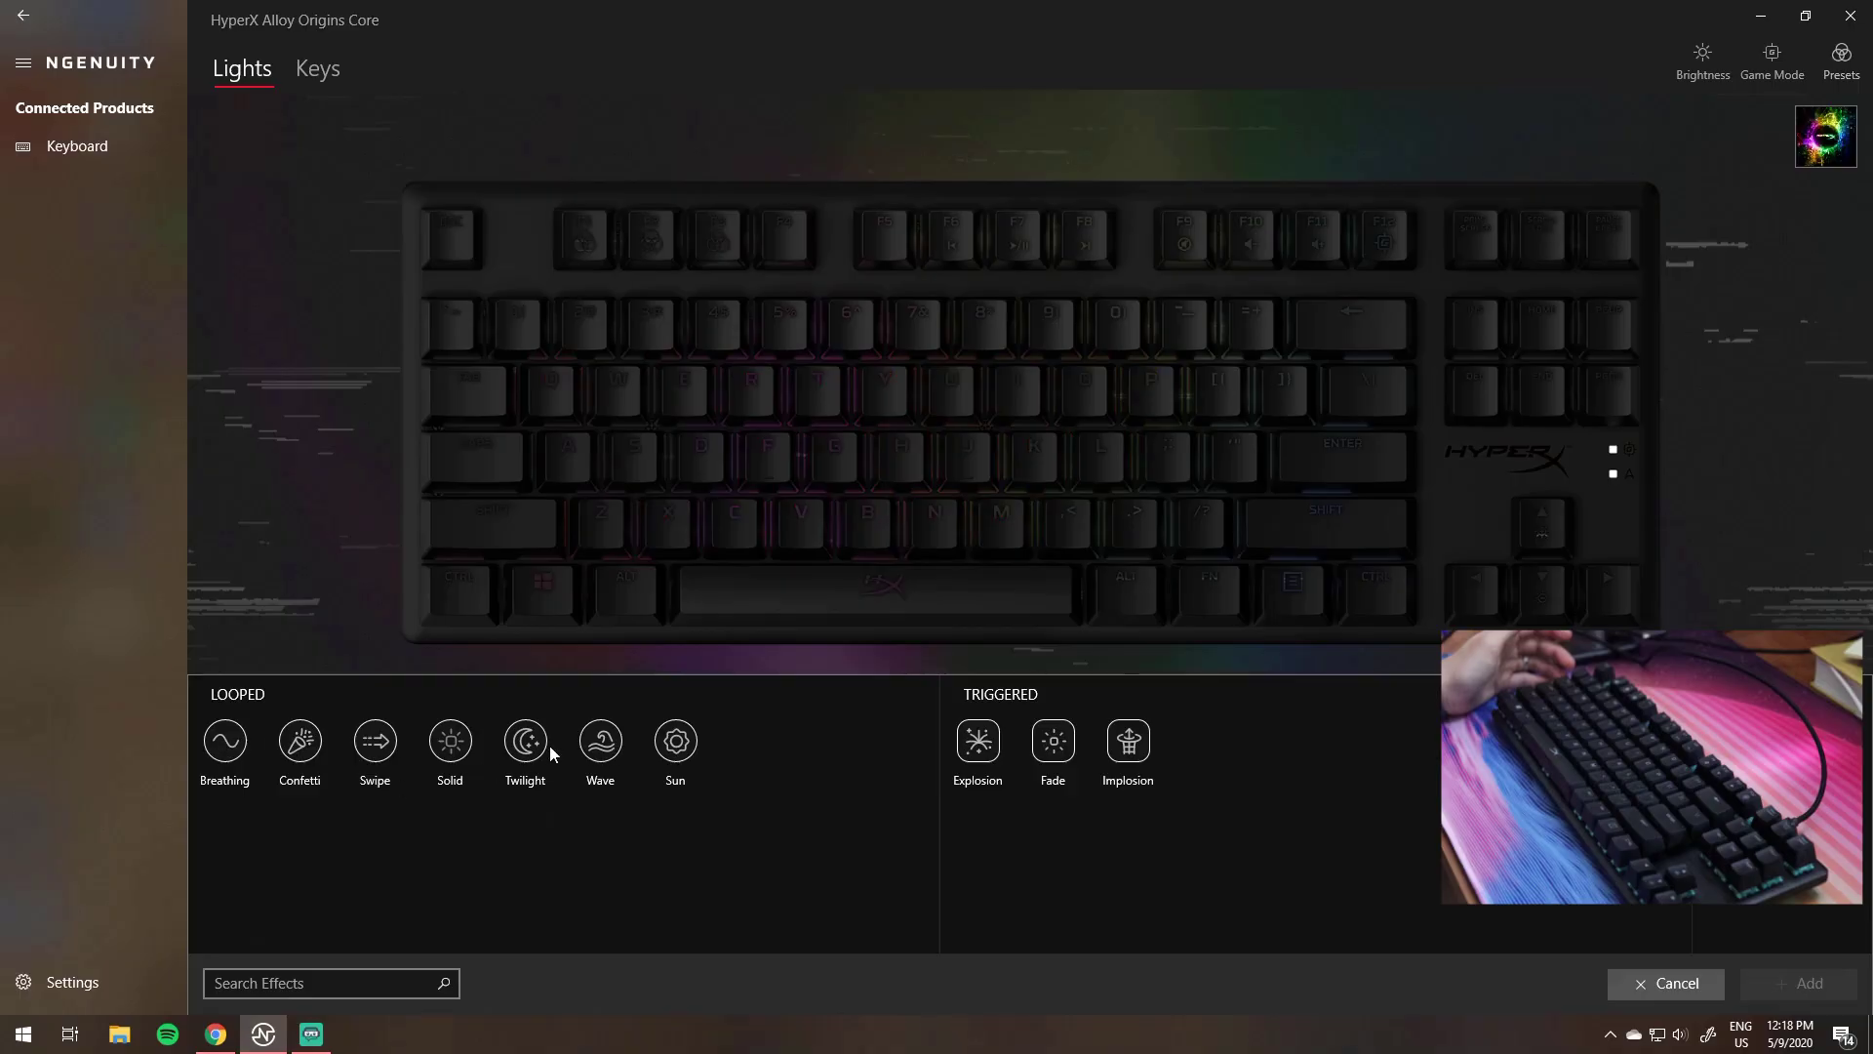
{"action": "left_click", "coordinate": [456, 747]}
{"action": "left_click", "coordinate": [1798, 983]}
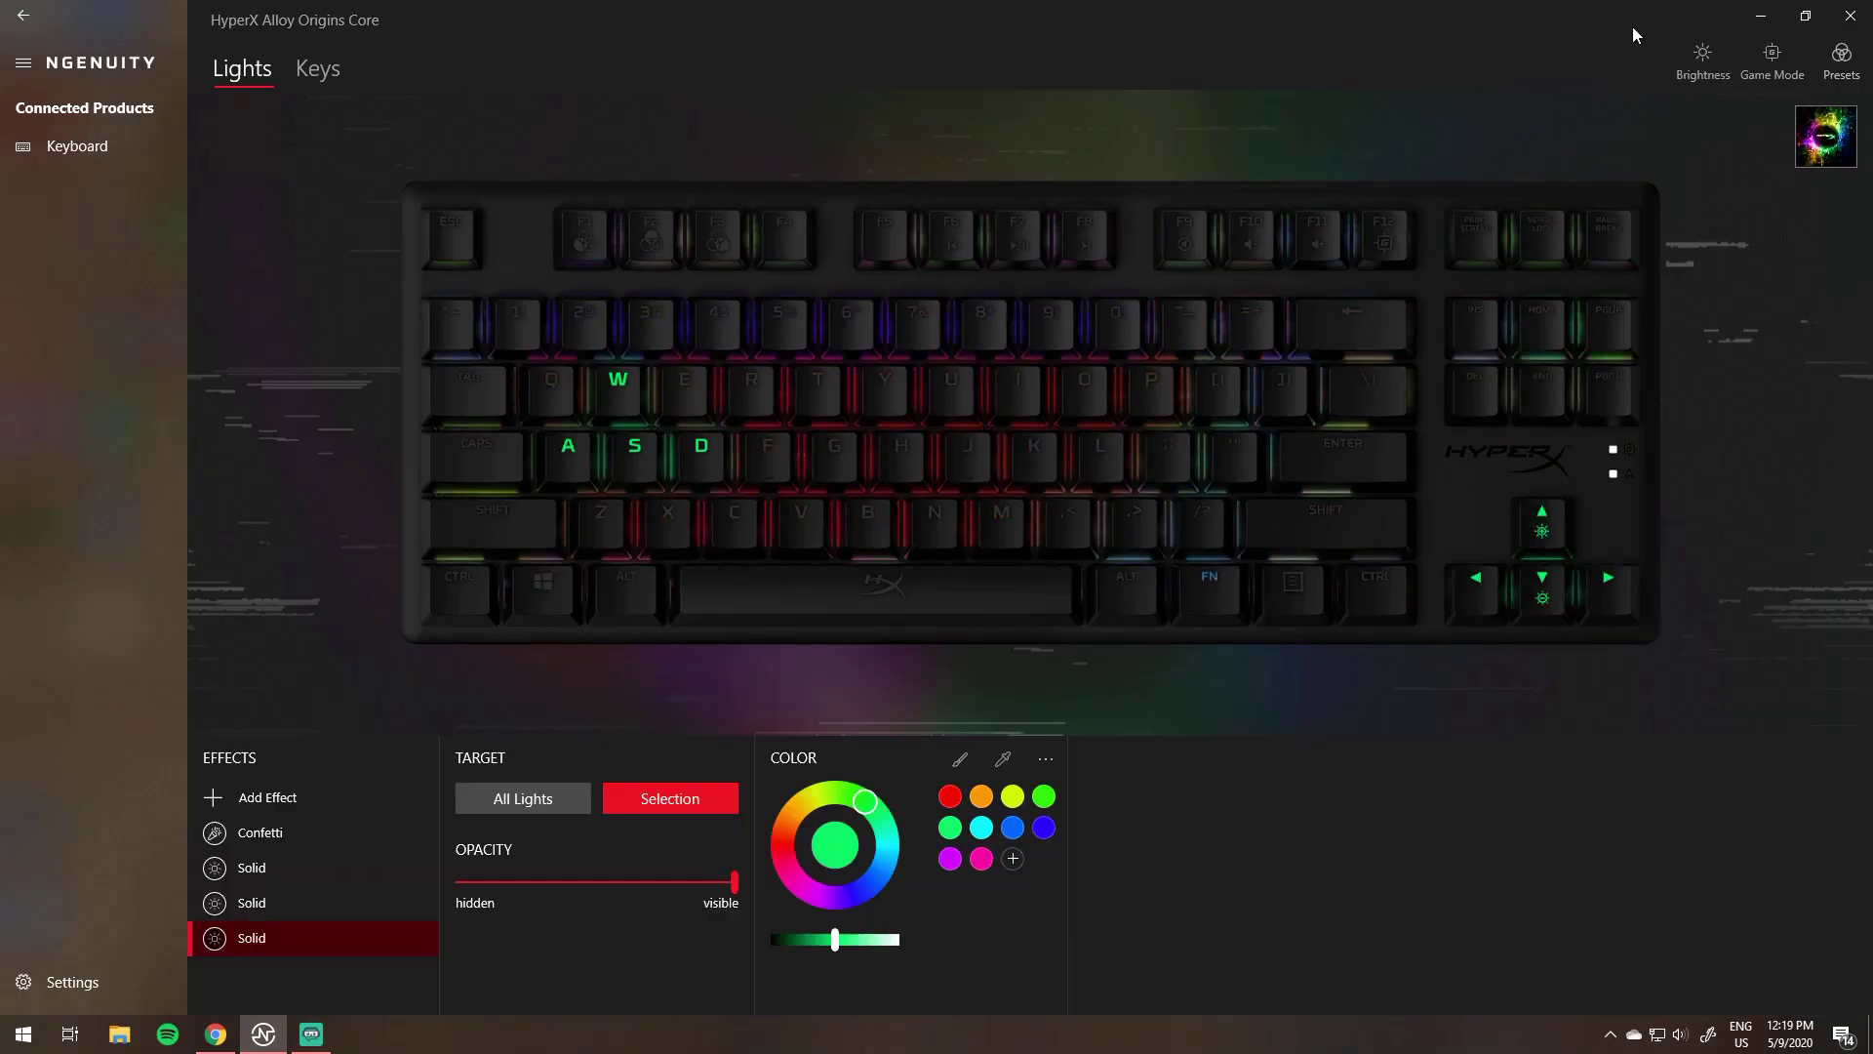
{"action": "left_click", "coordinate": [1841, 56]}
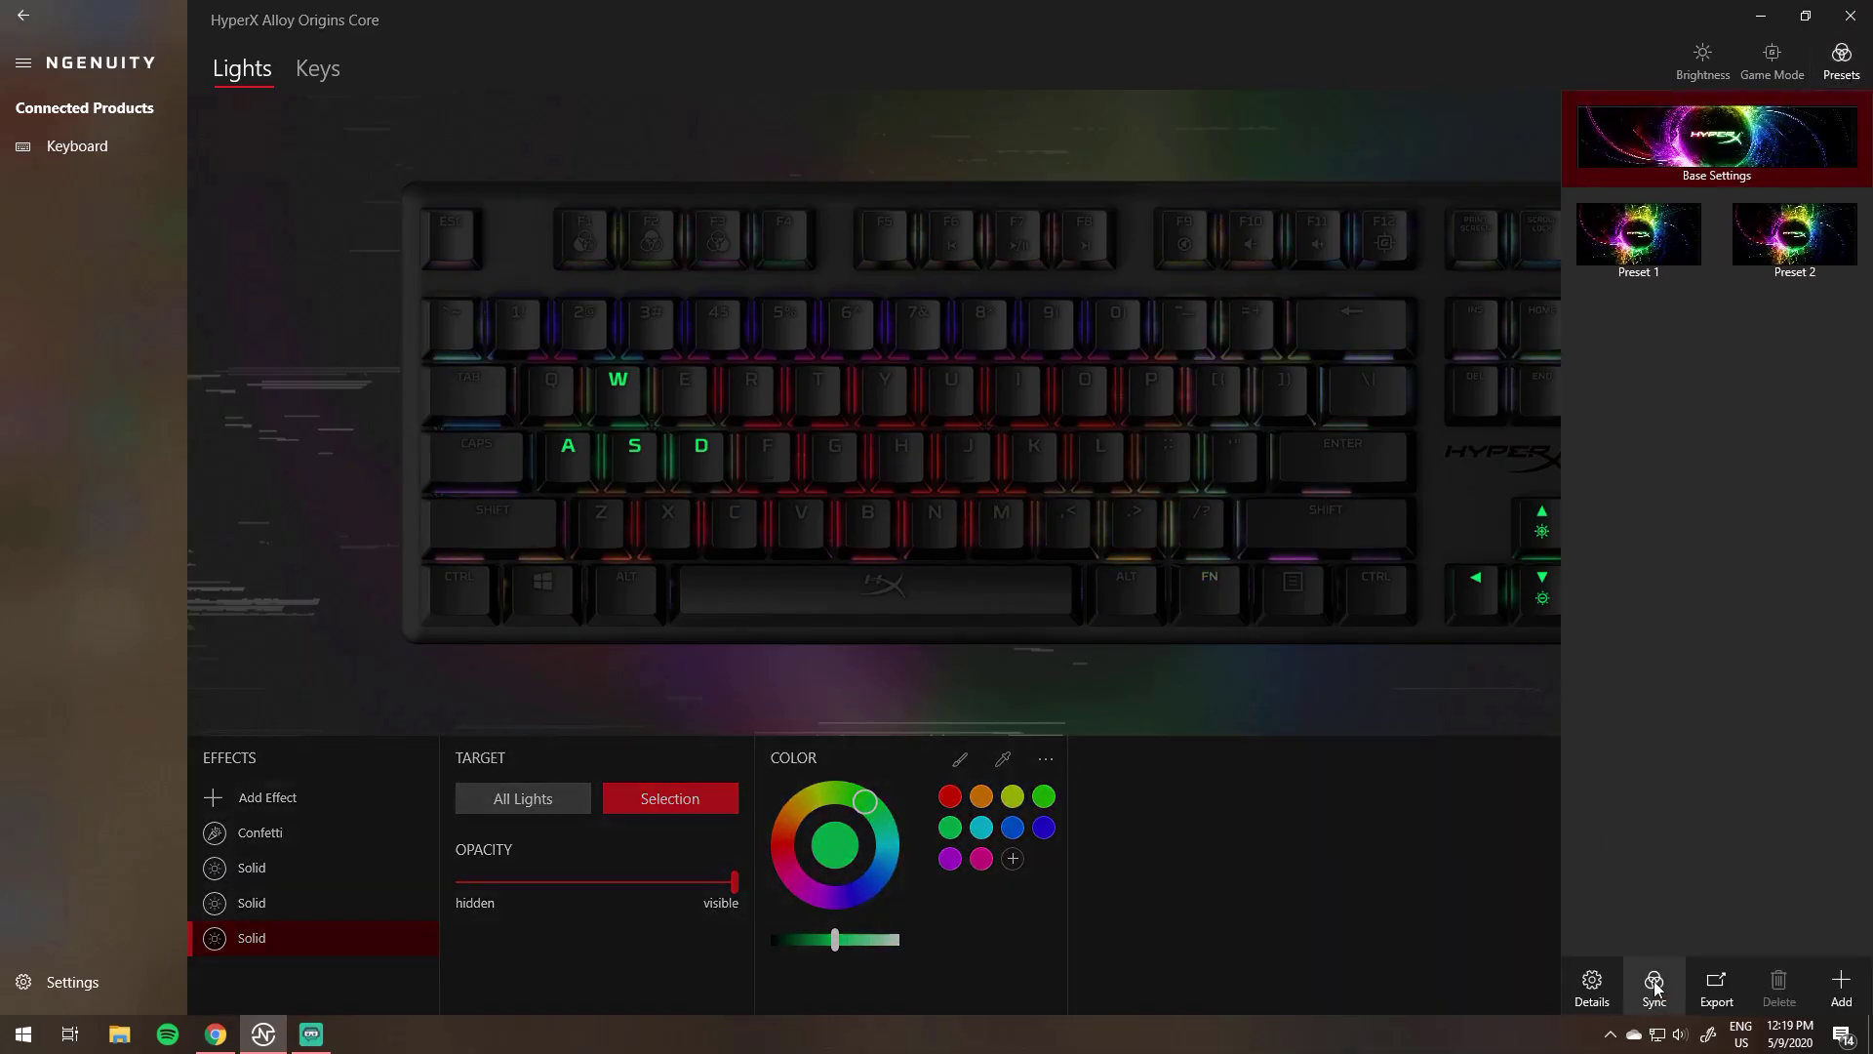
Sync Base Settings with the first preset.
{"action": "left_click", "coordinate": [1654, 988]}
{"action": "left_click", "coordinate": [1651, 868]}
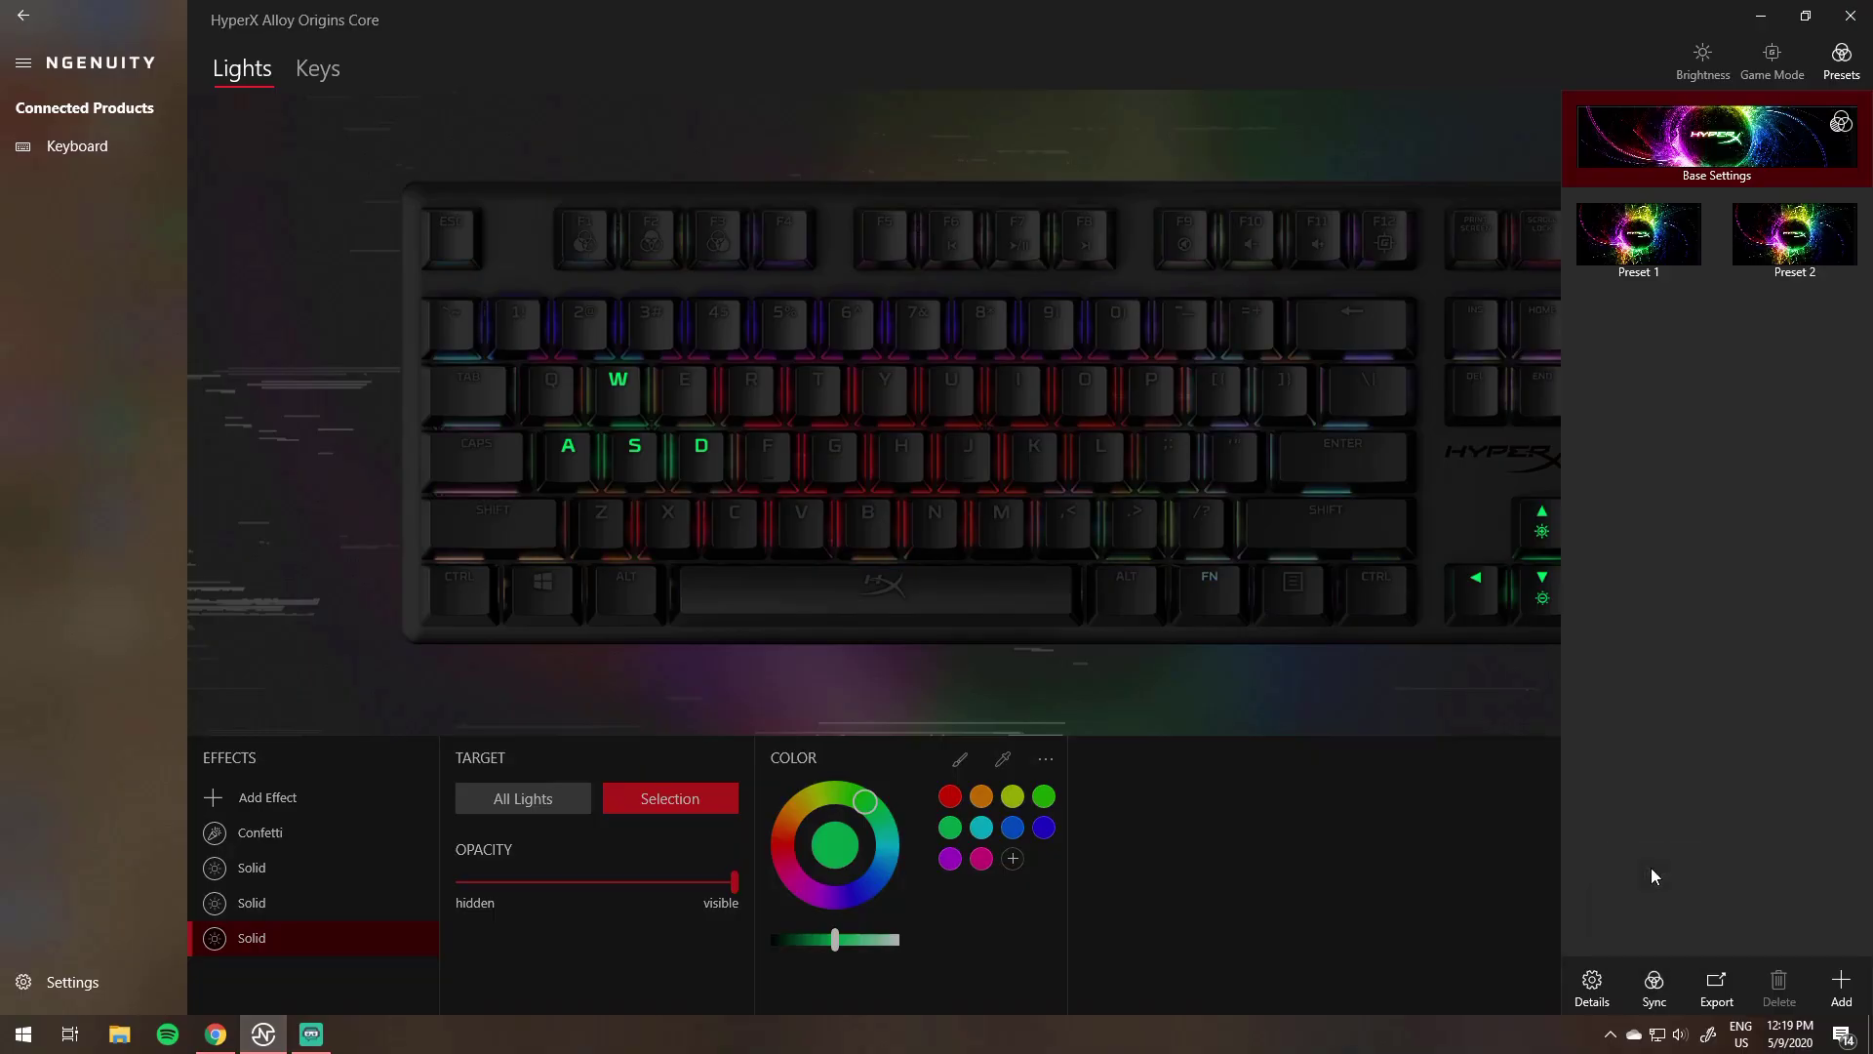
{"action": "left_click", "coordinate": [1413, 888]}
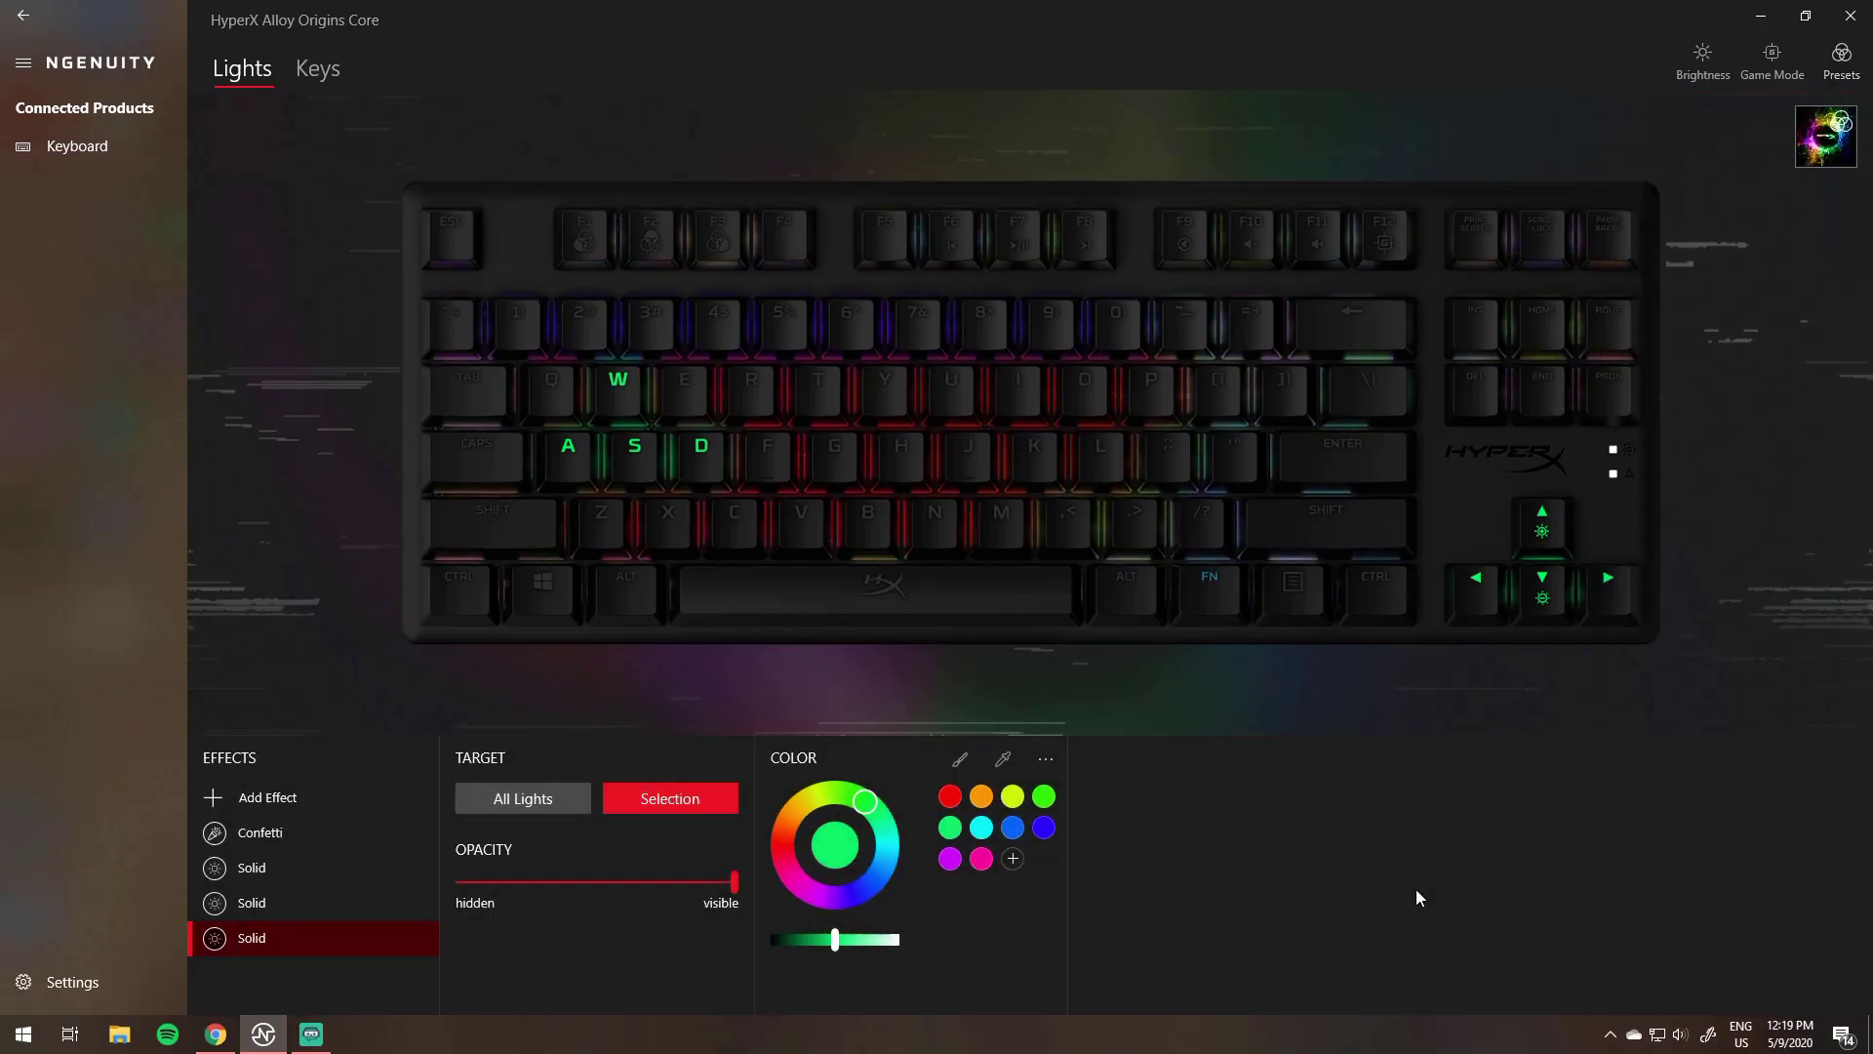
Compare Preset 1, Preset 2 and Base Settings, then settle on Preset 1 to add an effect.
{"action": "left_click", "coordinate": [1826, 84]}
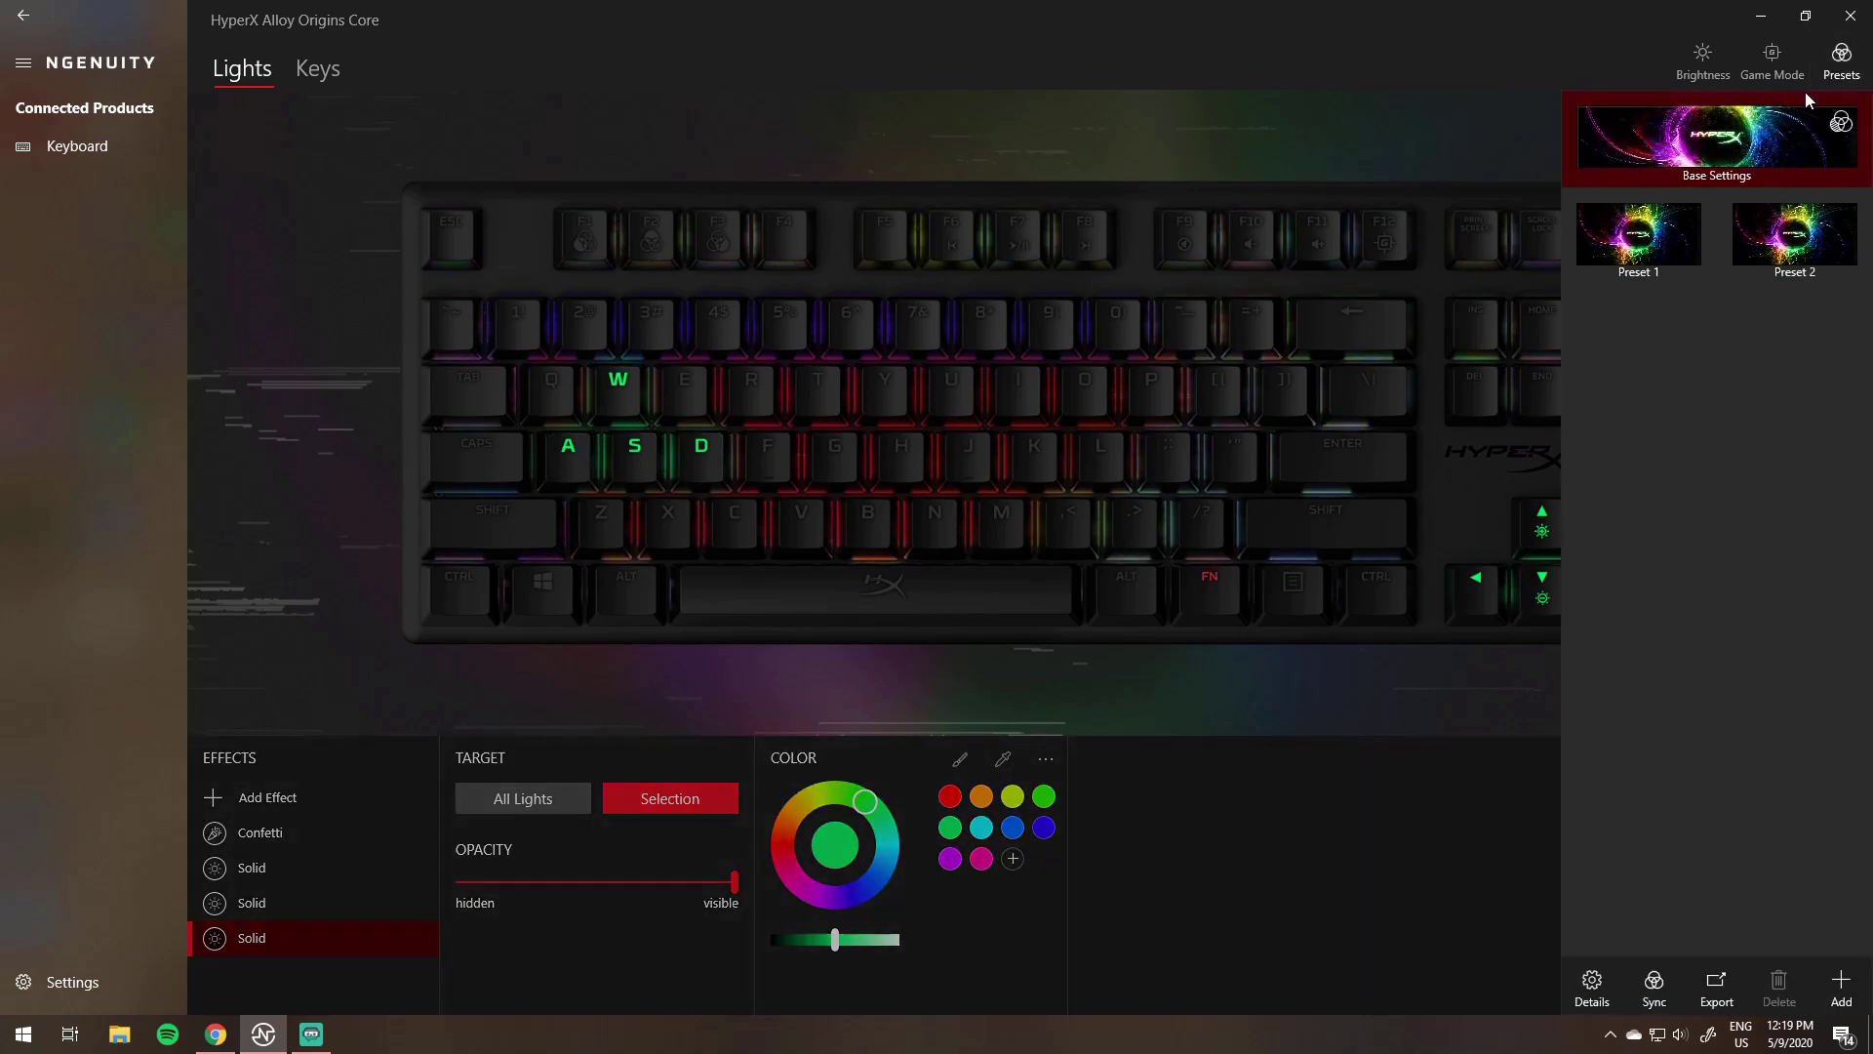
{"action": "left_click", "coordinate": [1649, 239]}
{"action": "left_click", "coordinate": [1786, 251]}
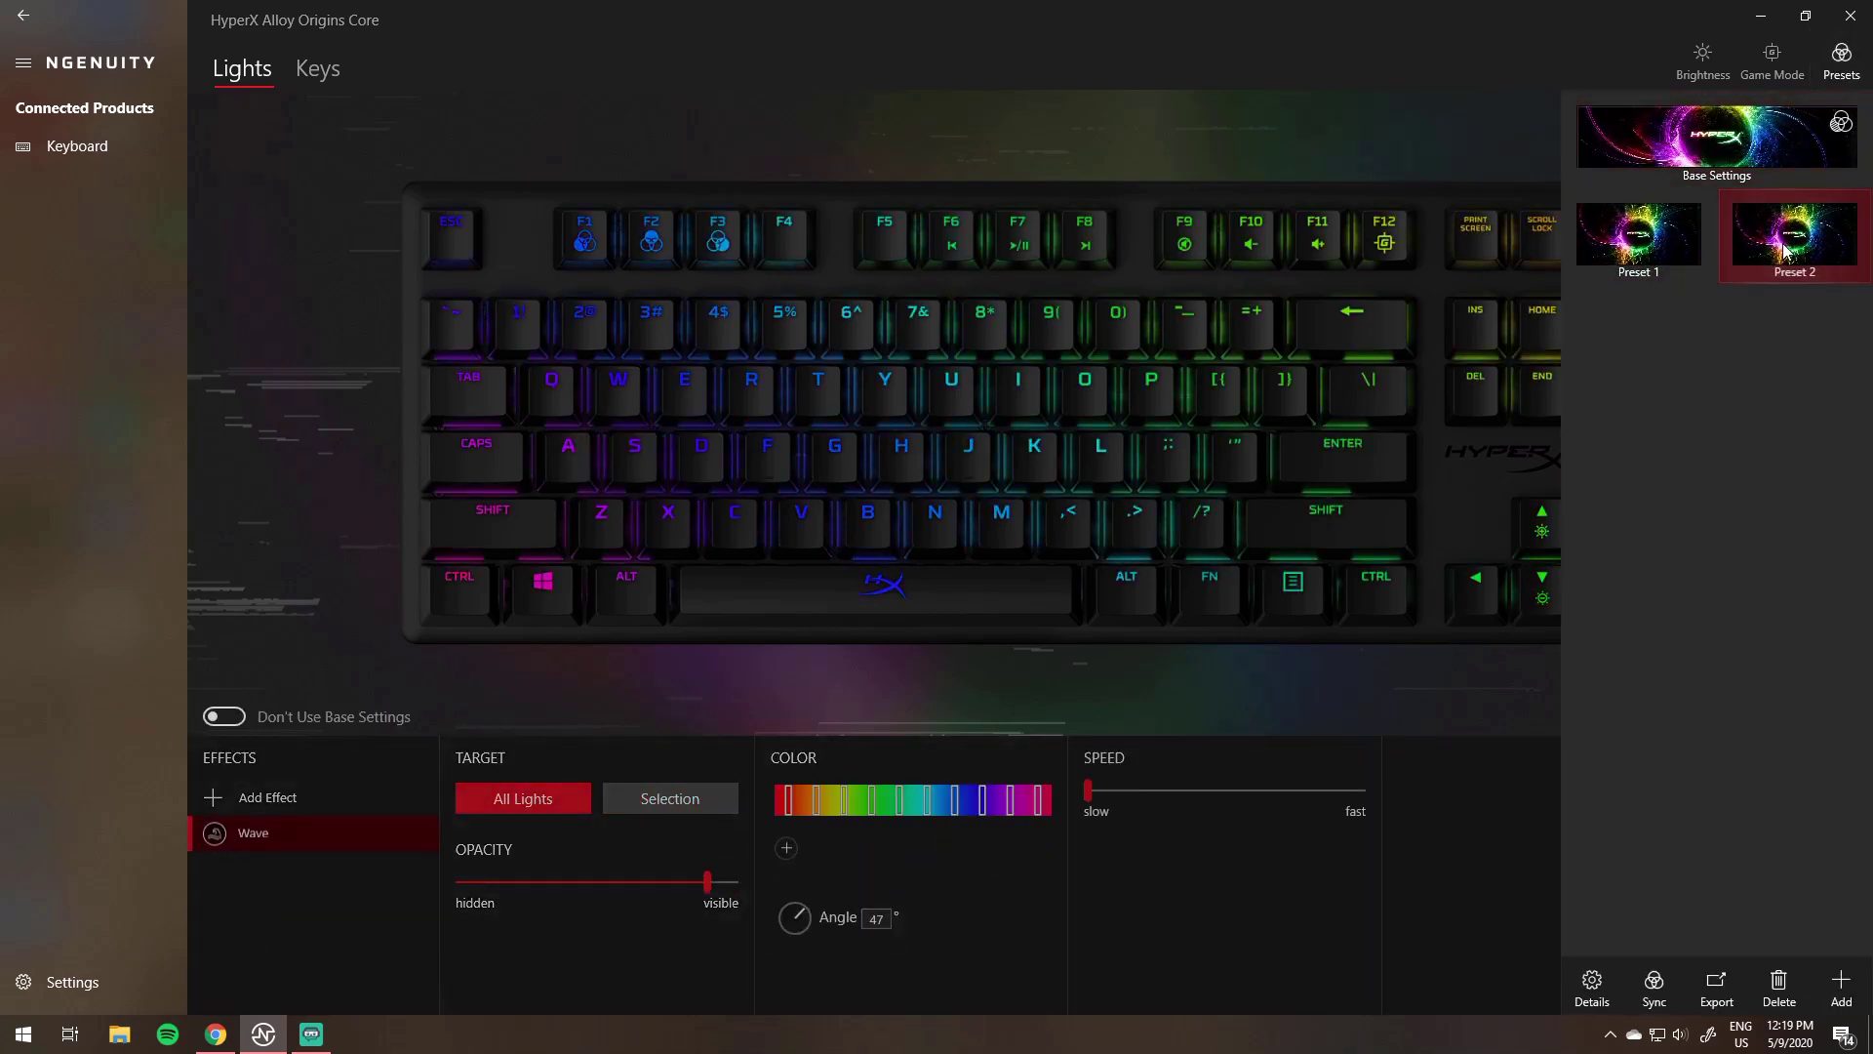
{"action": "left_click", "coordinate": [1718, 142]}
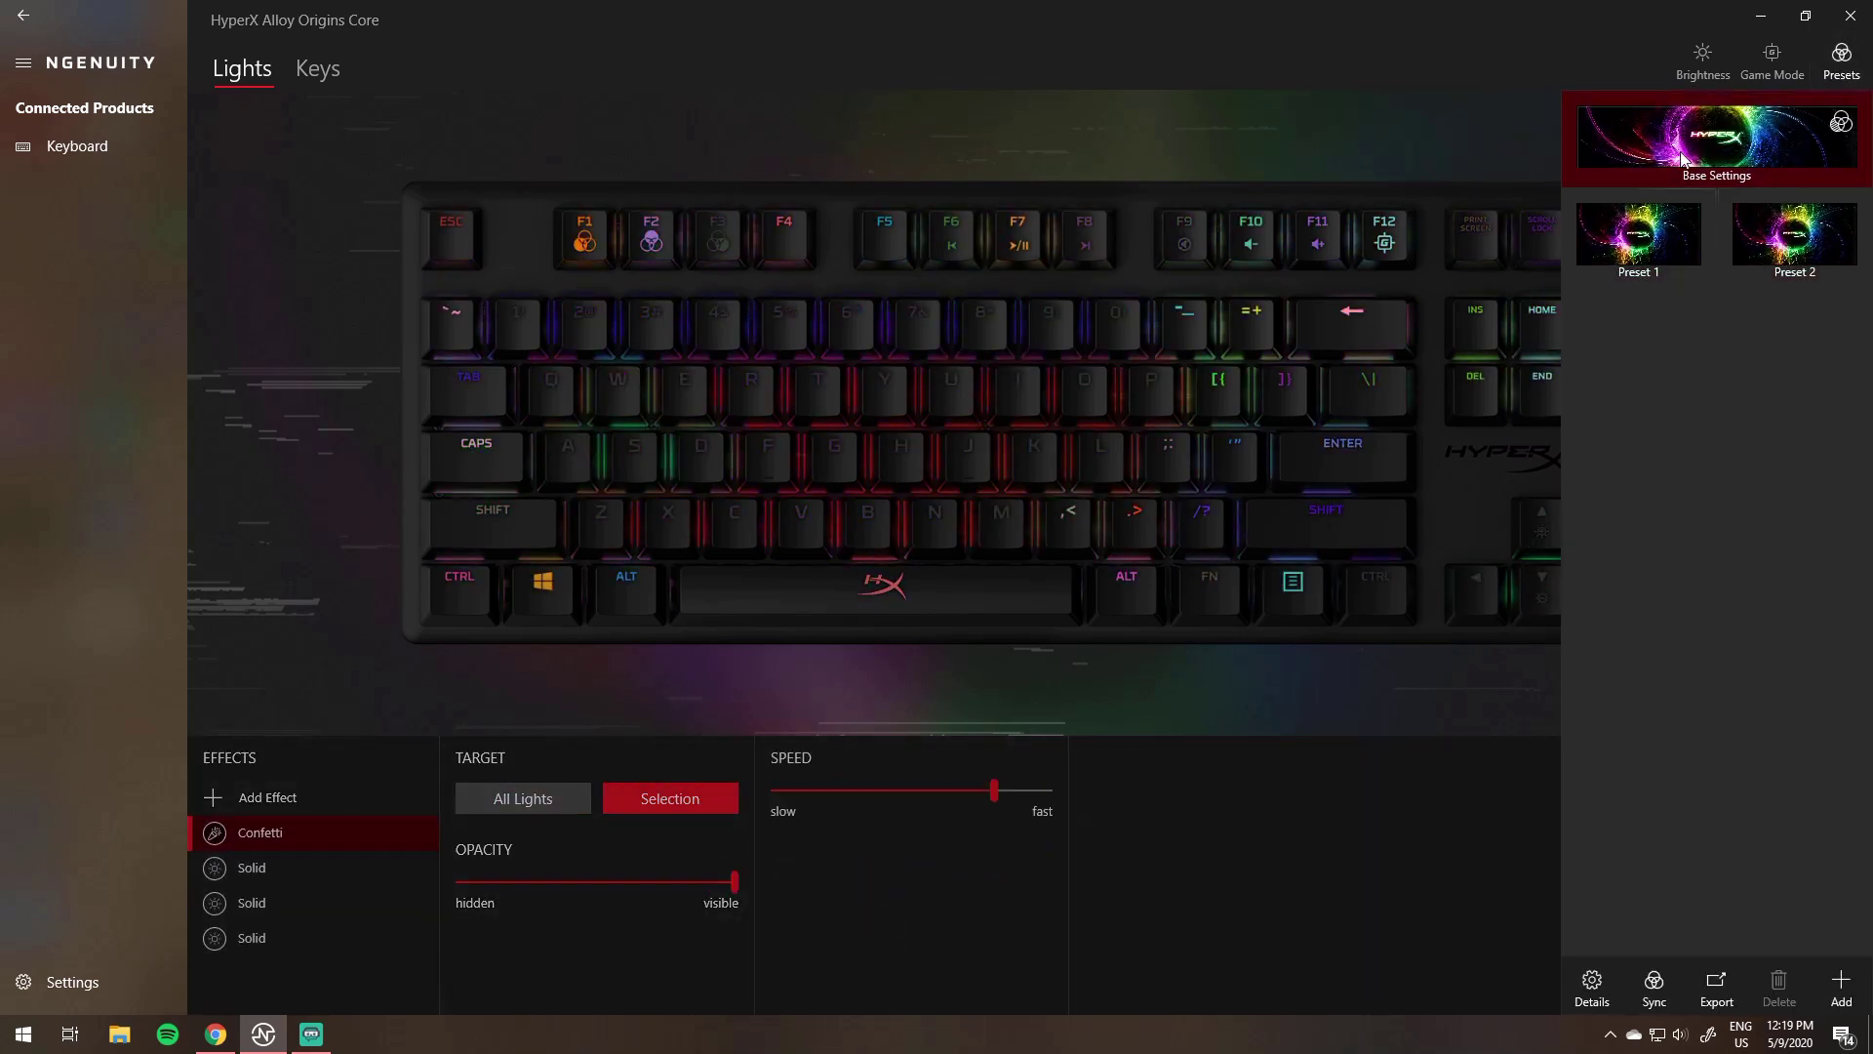
{"action": "left_click", "coordinate": [1639, 234]}
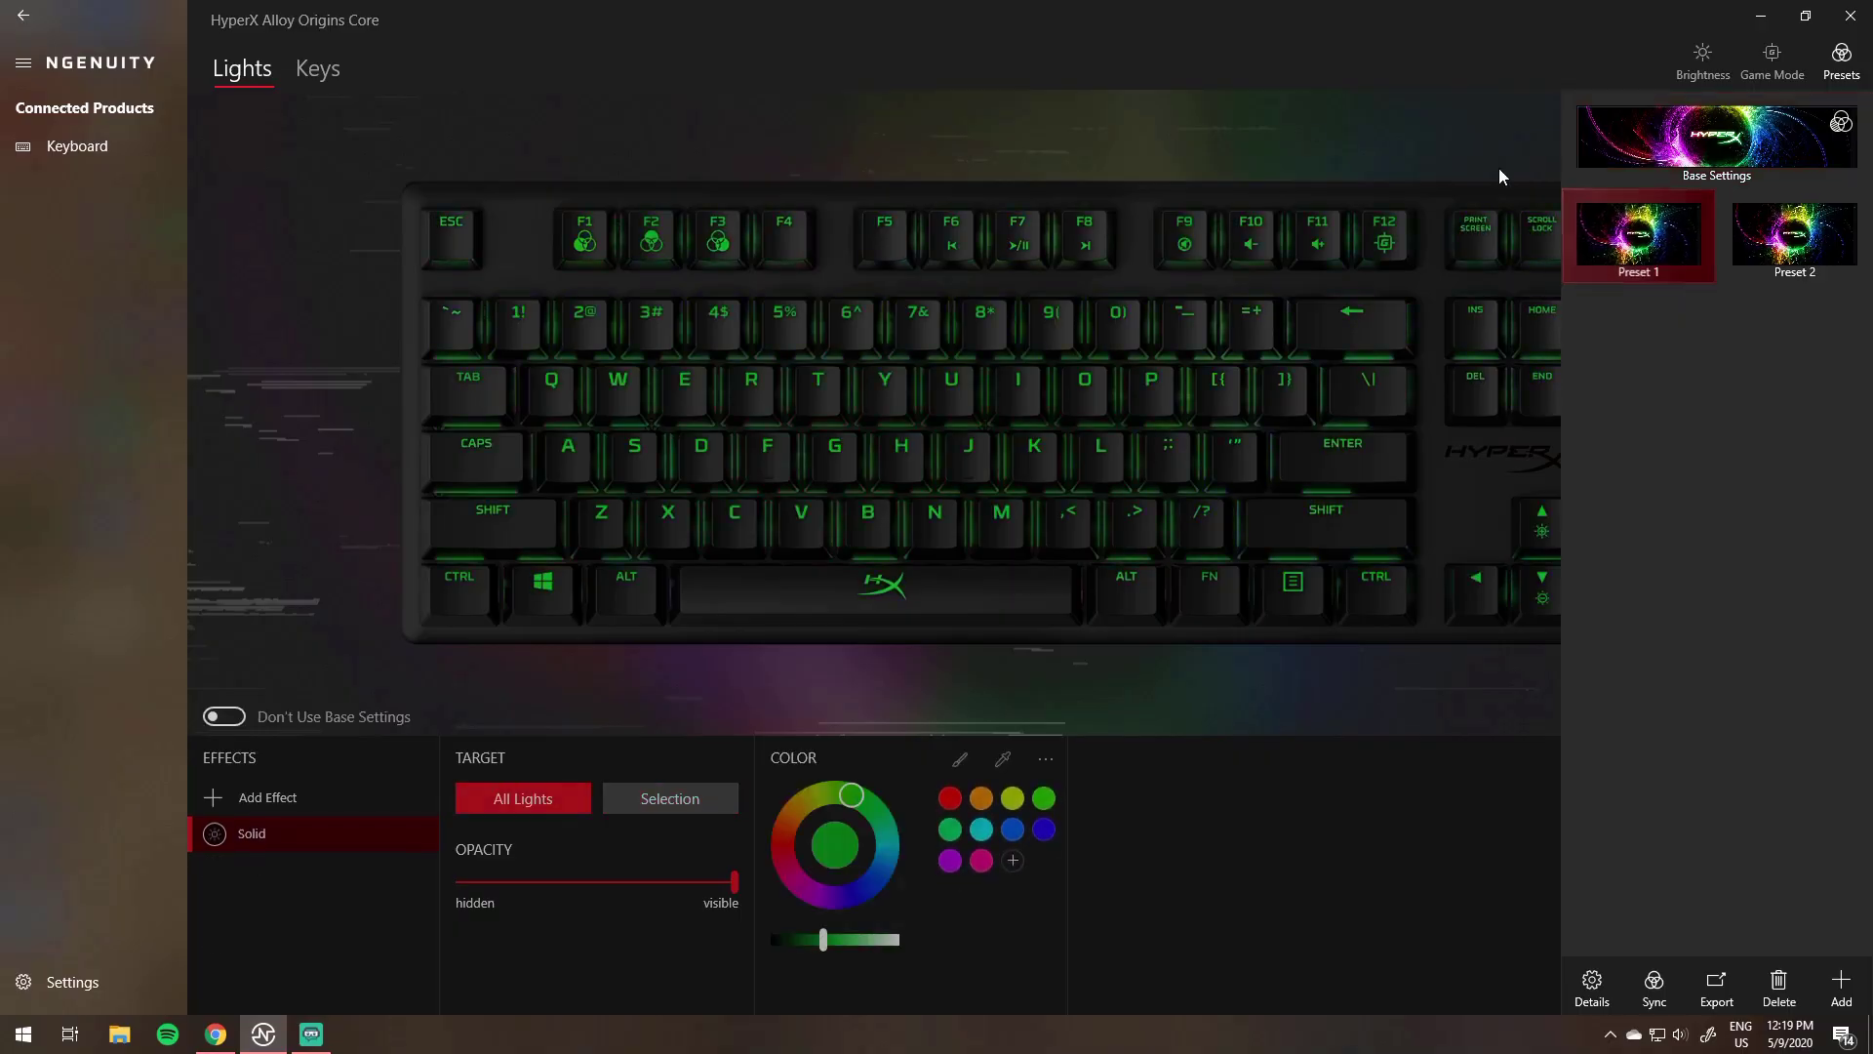
{"action": "left_click", "coordinate": [1498, 167]}
{"action": "left_click", "coordinate": [251, 800]}
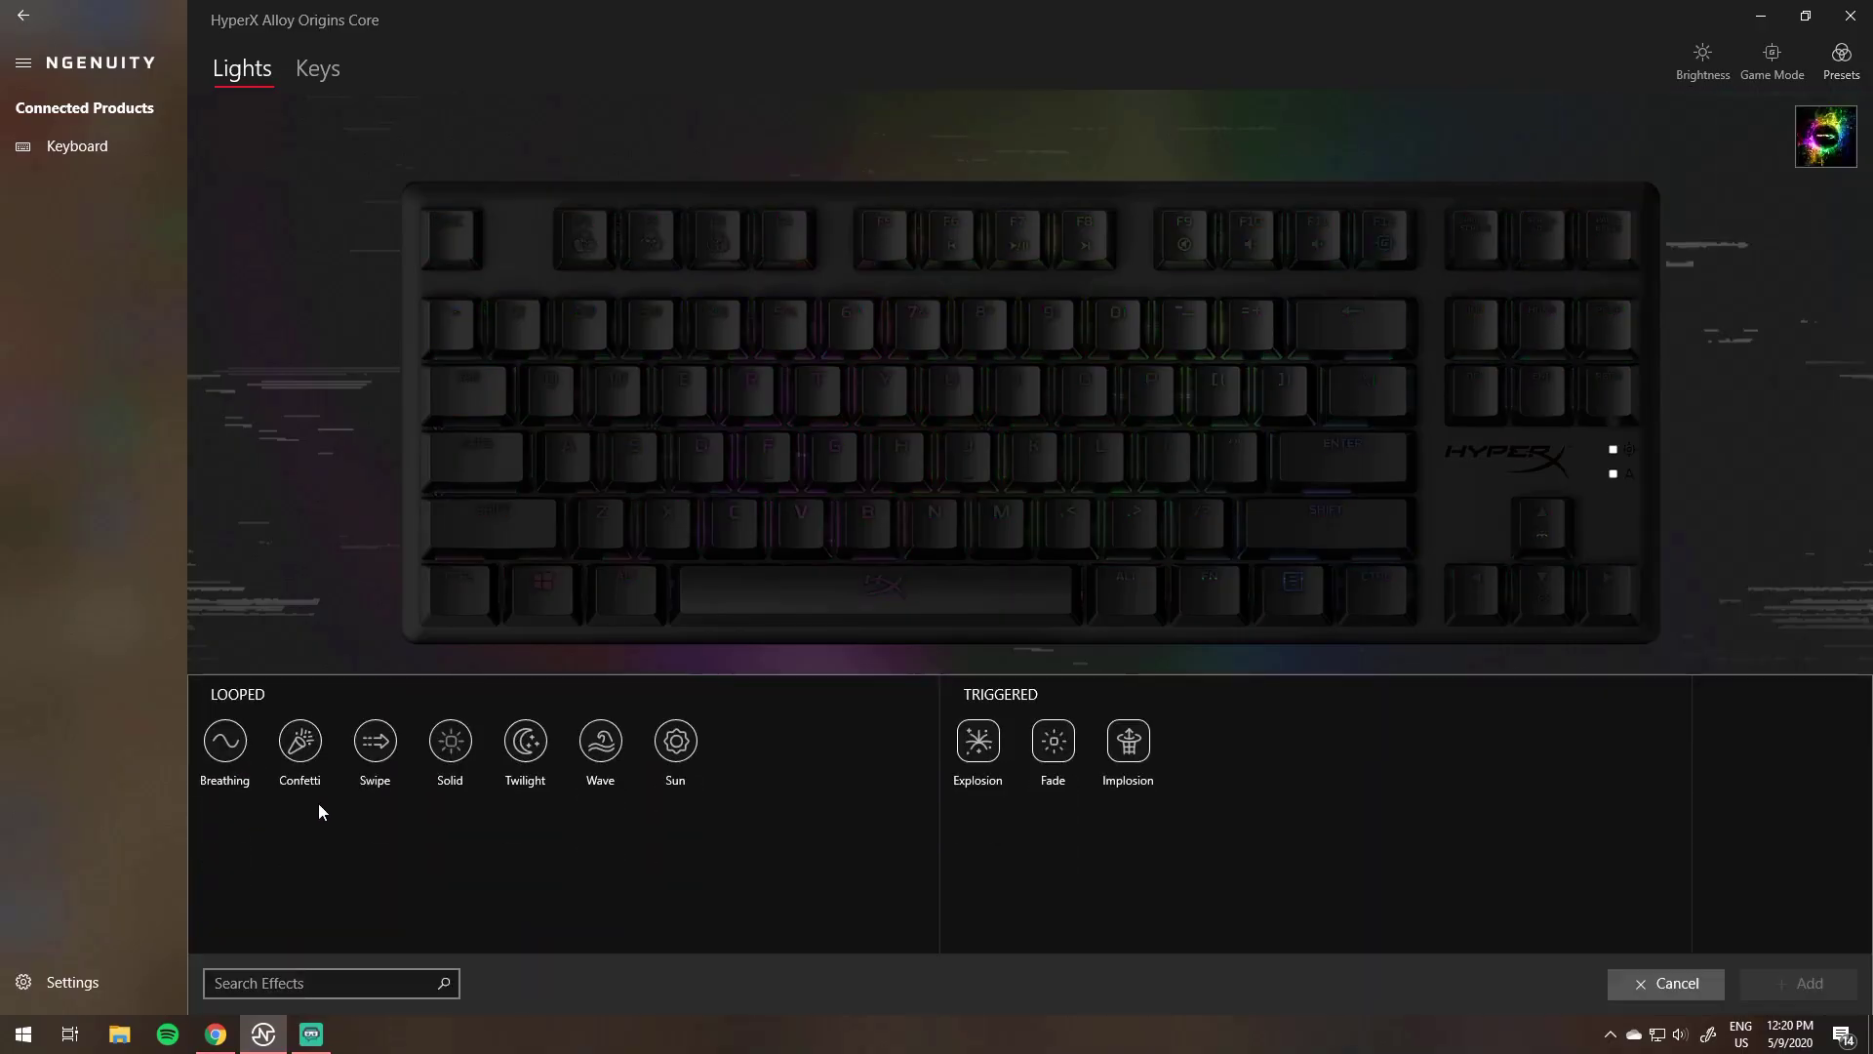
Swap Preset 1's Solid layer for Twilight at speed 100, then choose Breathing as the next effect.
{"action": "left_click", "coordinate": [527, 743]}
{"action": "left_click", "coordinate": [1805, 982]}
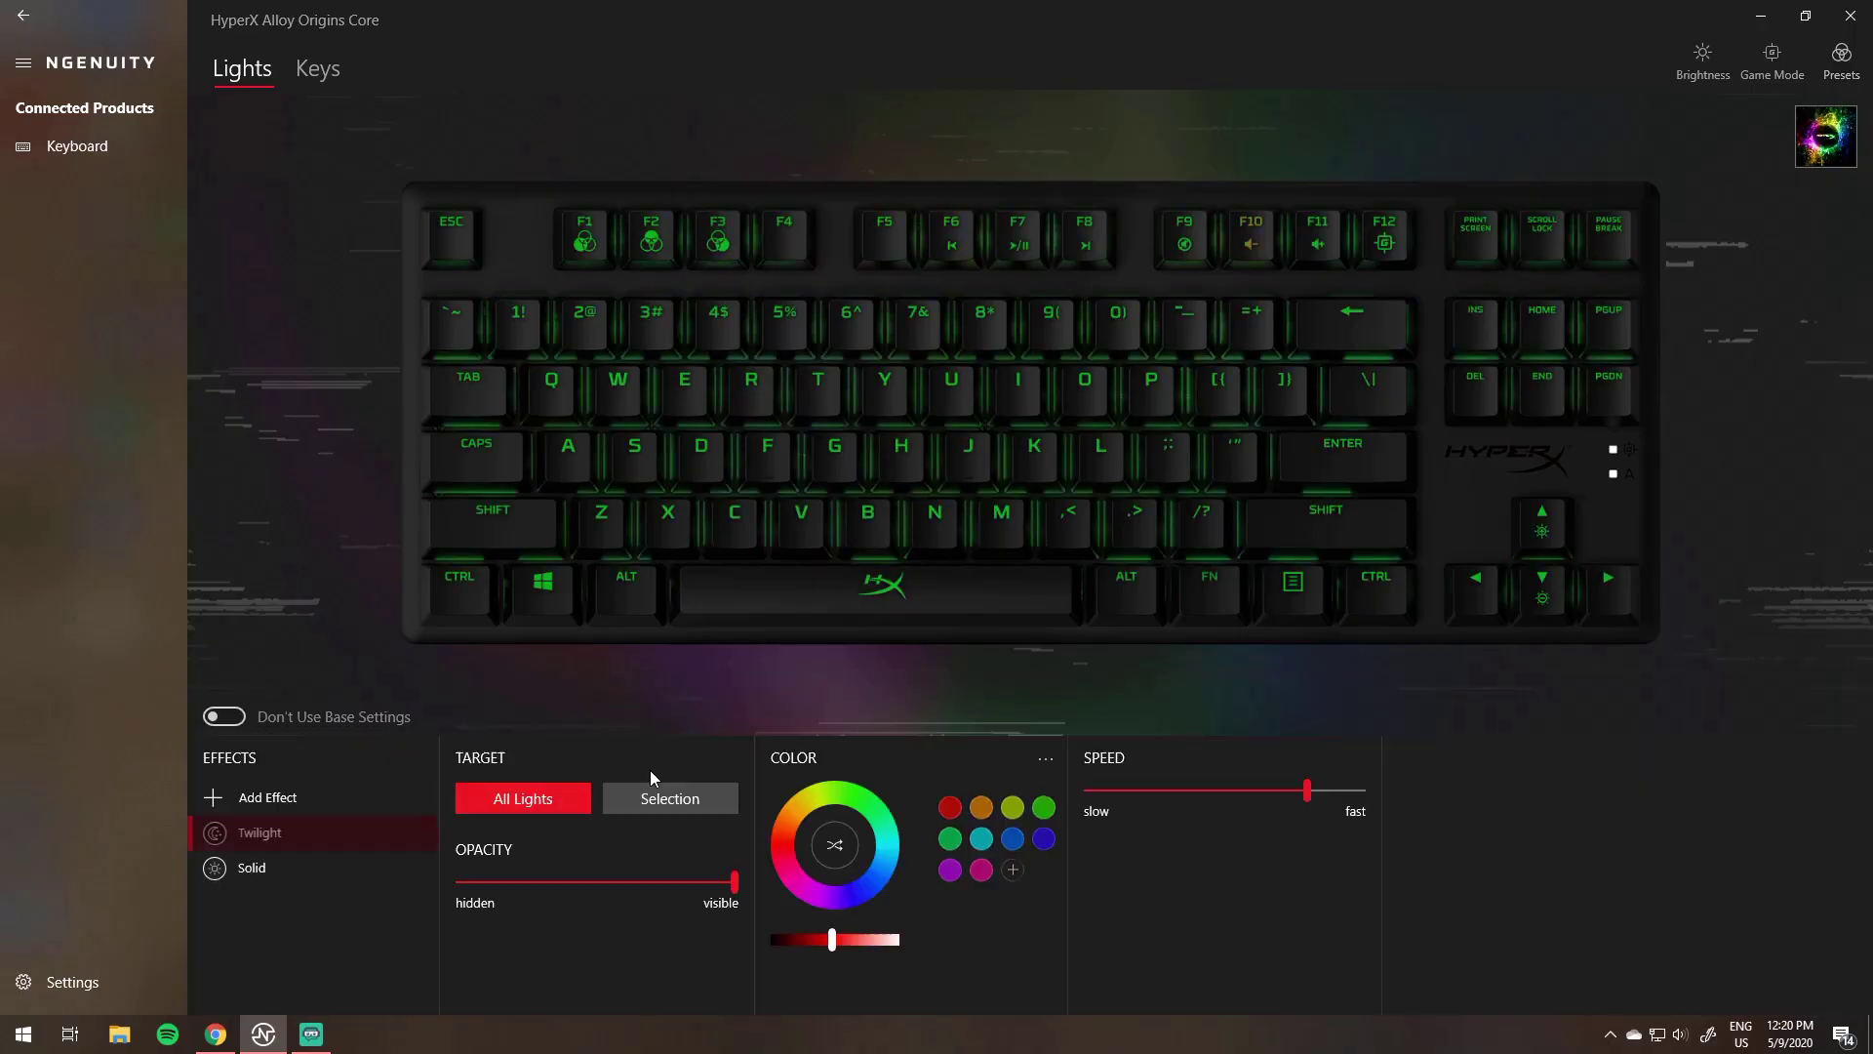
{"action": "left_click", "coordinate": [295, 869]}
{"action": "left_click", "coordinate": [419, 866]}
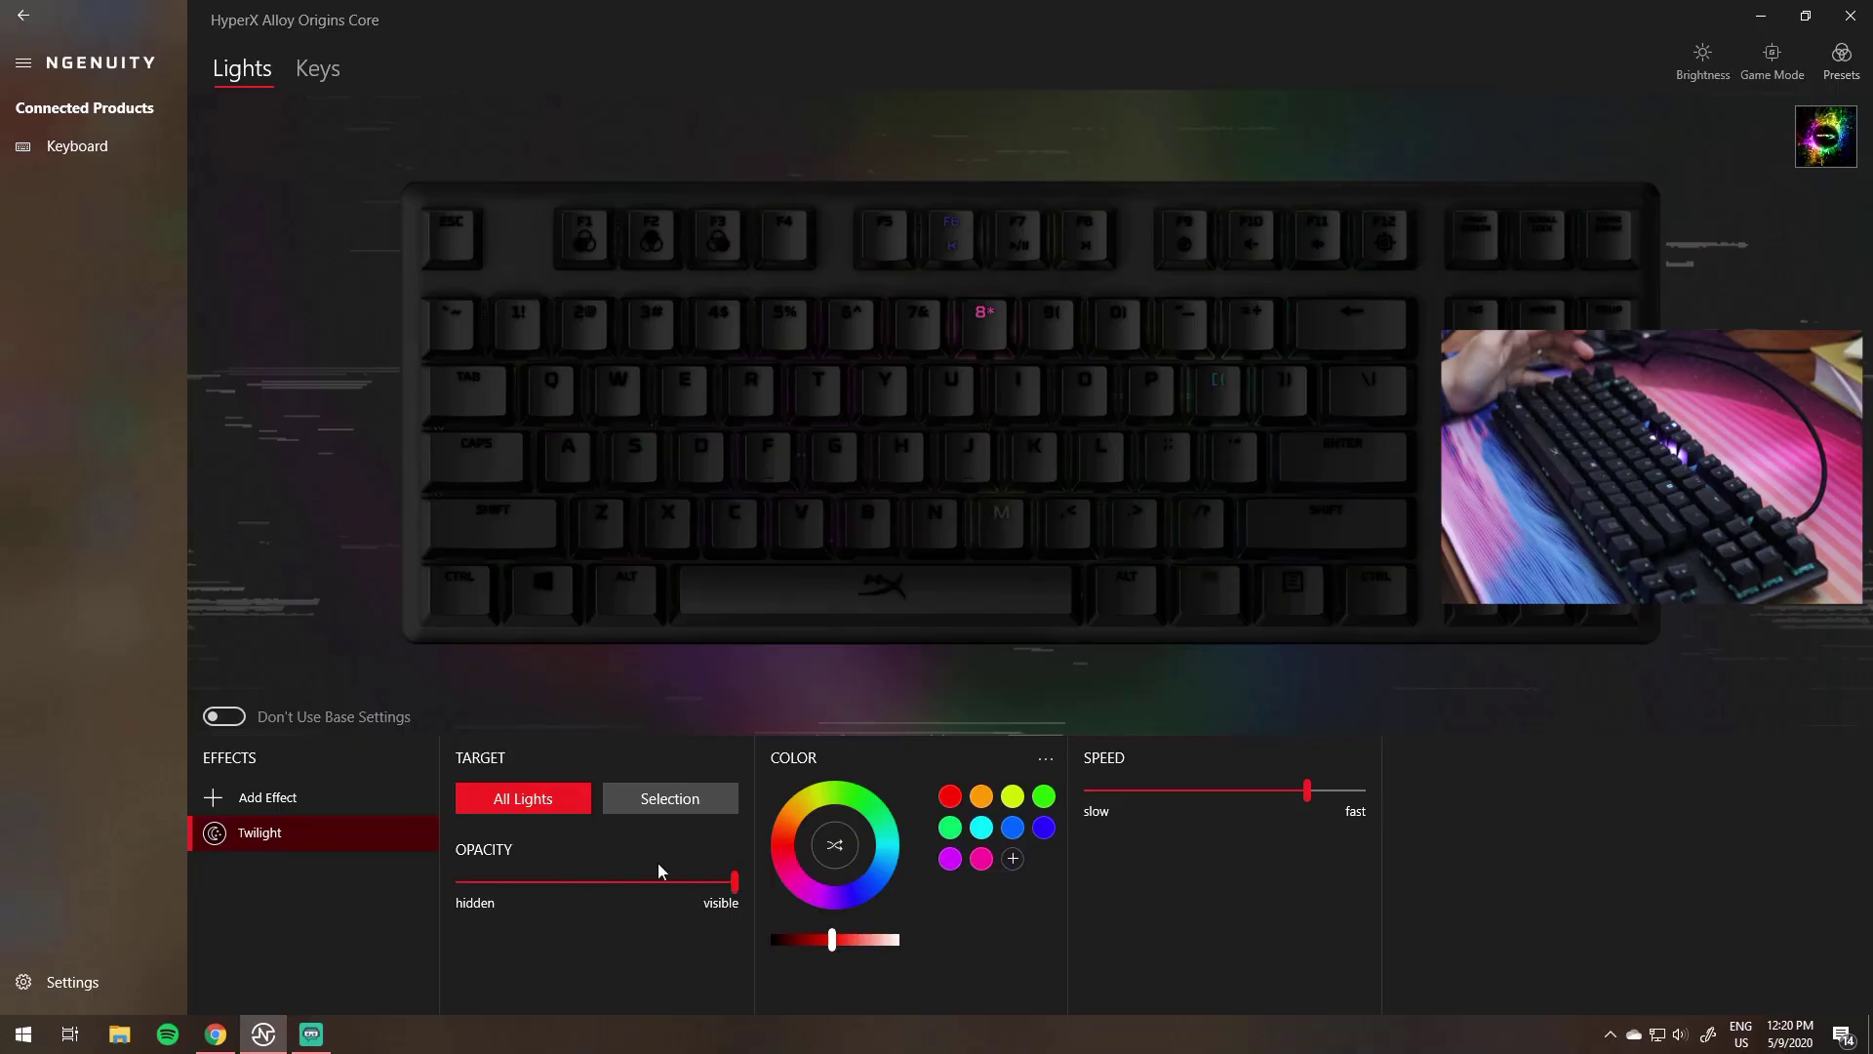
{"action": "left_click_drag", "start_coordinate": [1308, 790], "coordinate": [1390, 815]}
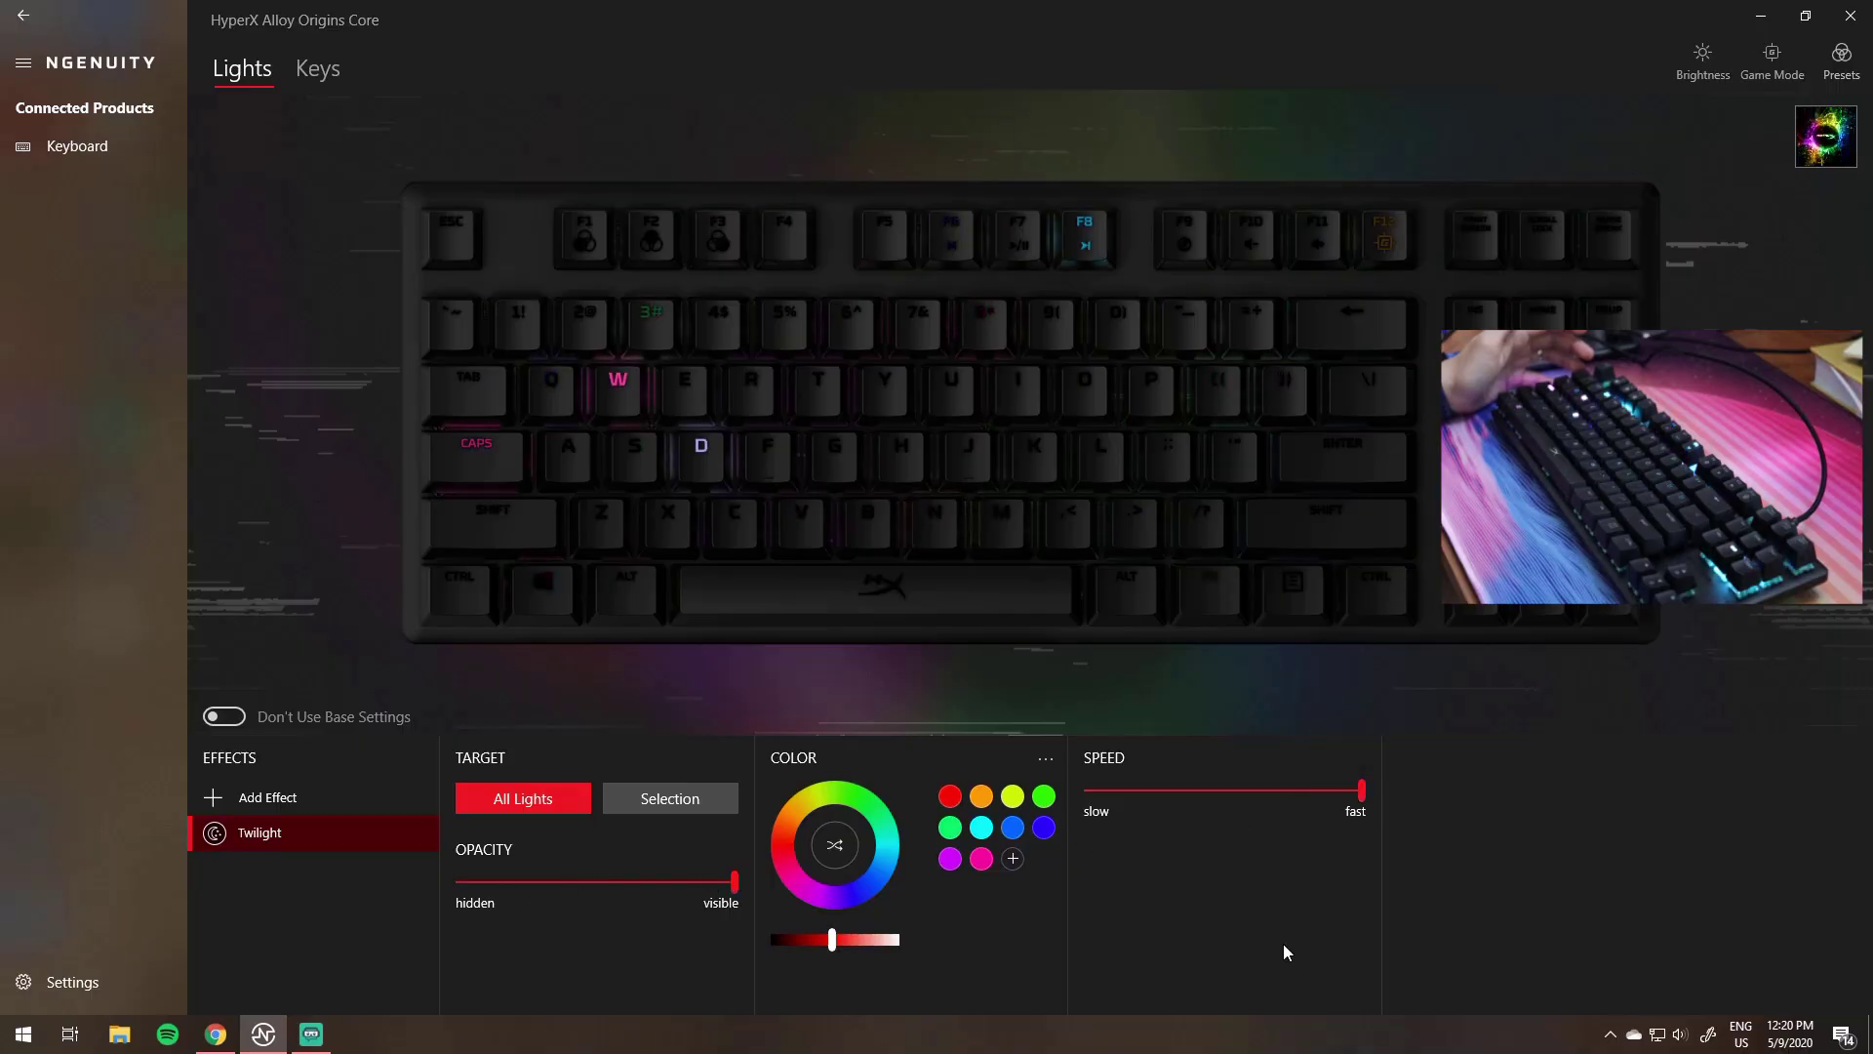
{"action": "left_click", "coordinate": [287, 799]}
{"action": "left_click", "coordinate": [227, 746]}
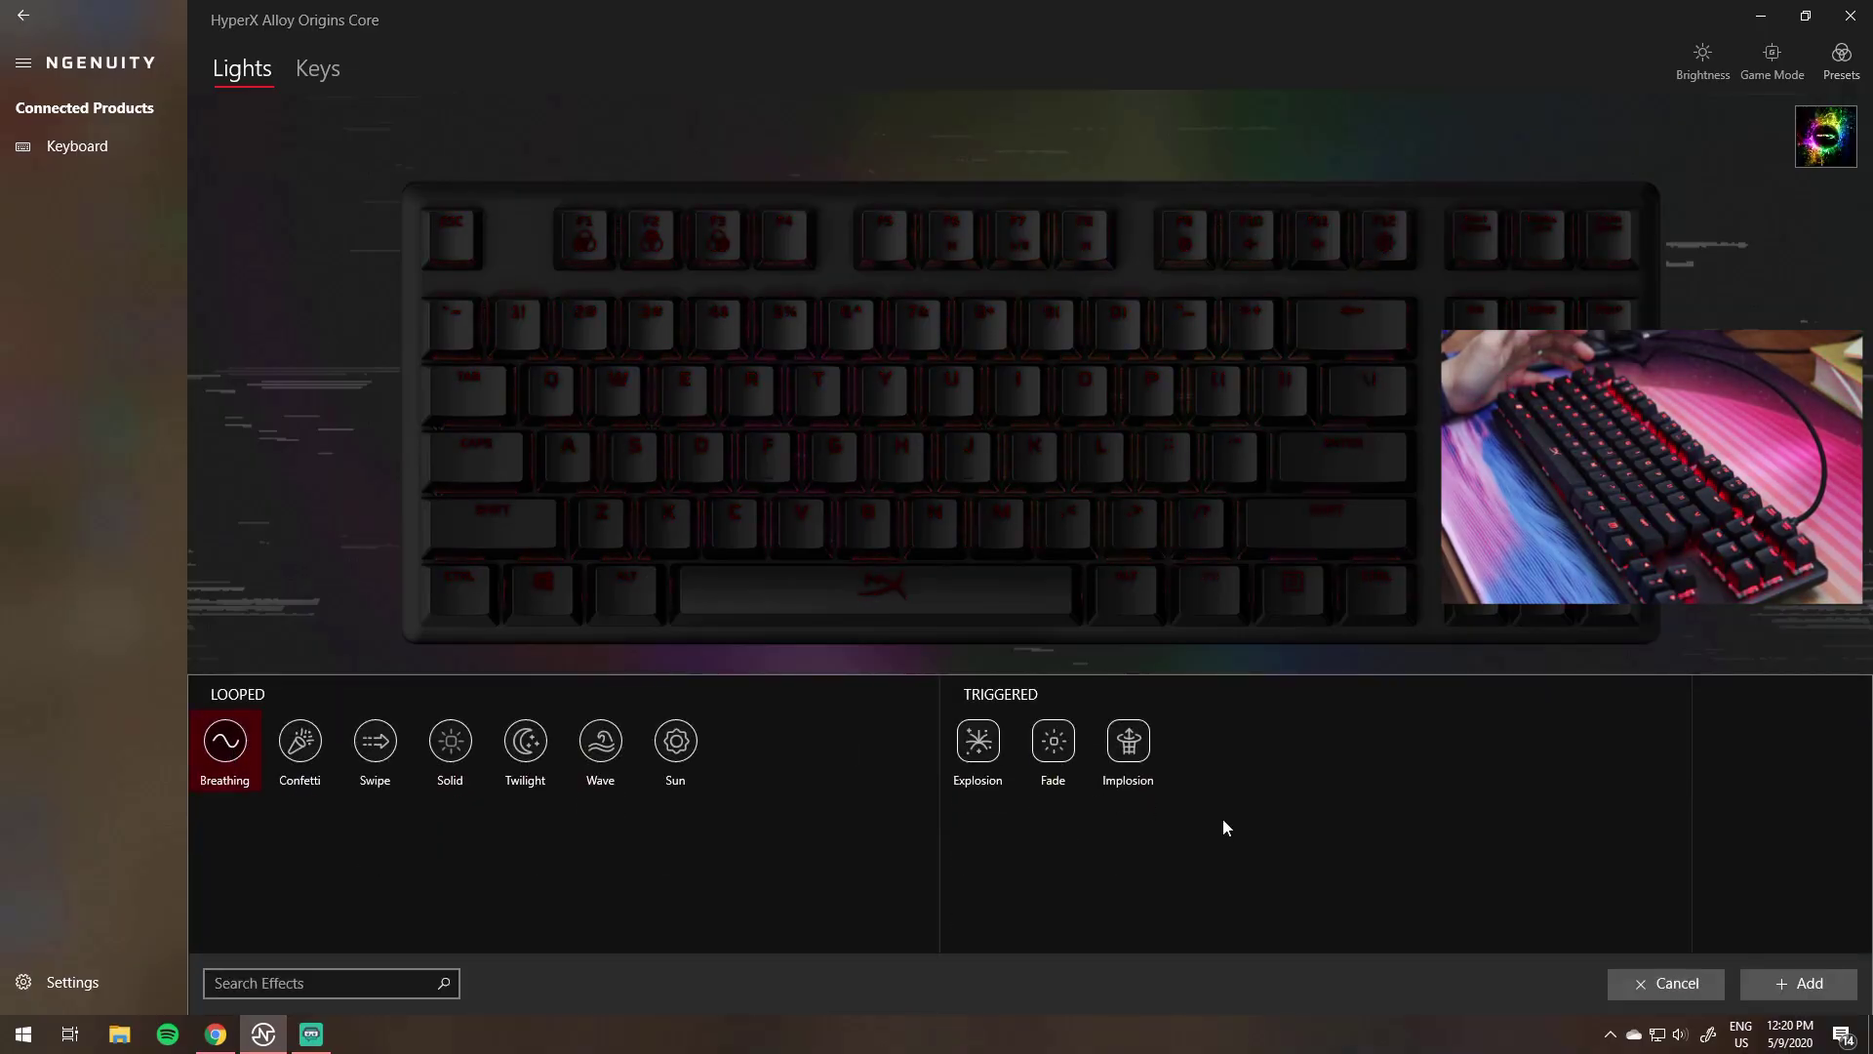
Layer a slowed magenta Breathing effect over Twilight, then go to the Keys tab.
{"action": "left_click", "coordinate": [1798, 982]}
{"action": "left_click_drag", "start_coordinate": [1222, 791], "coordinate": [1138, 792]}
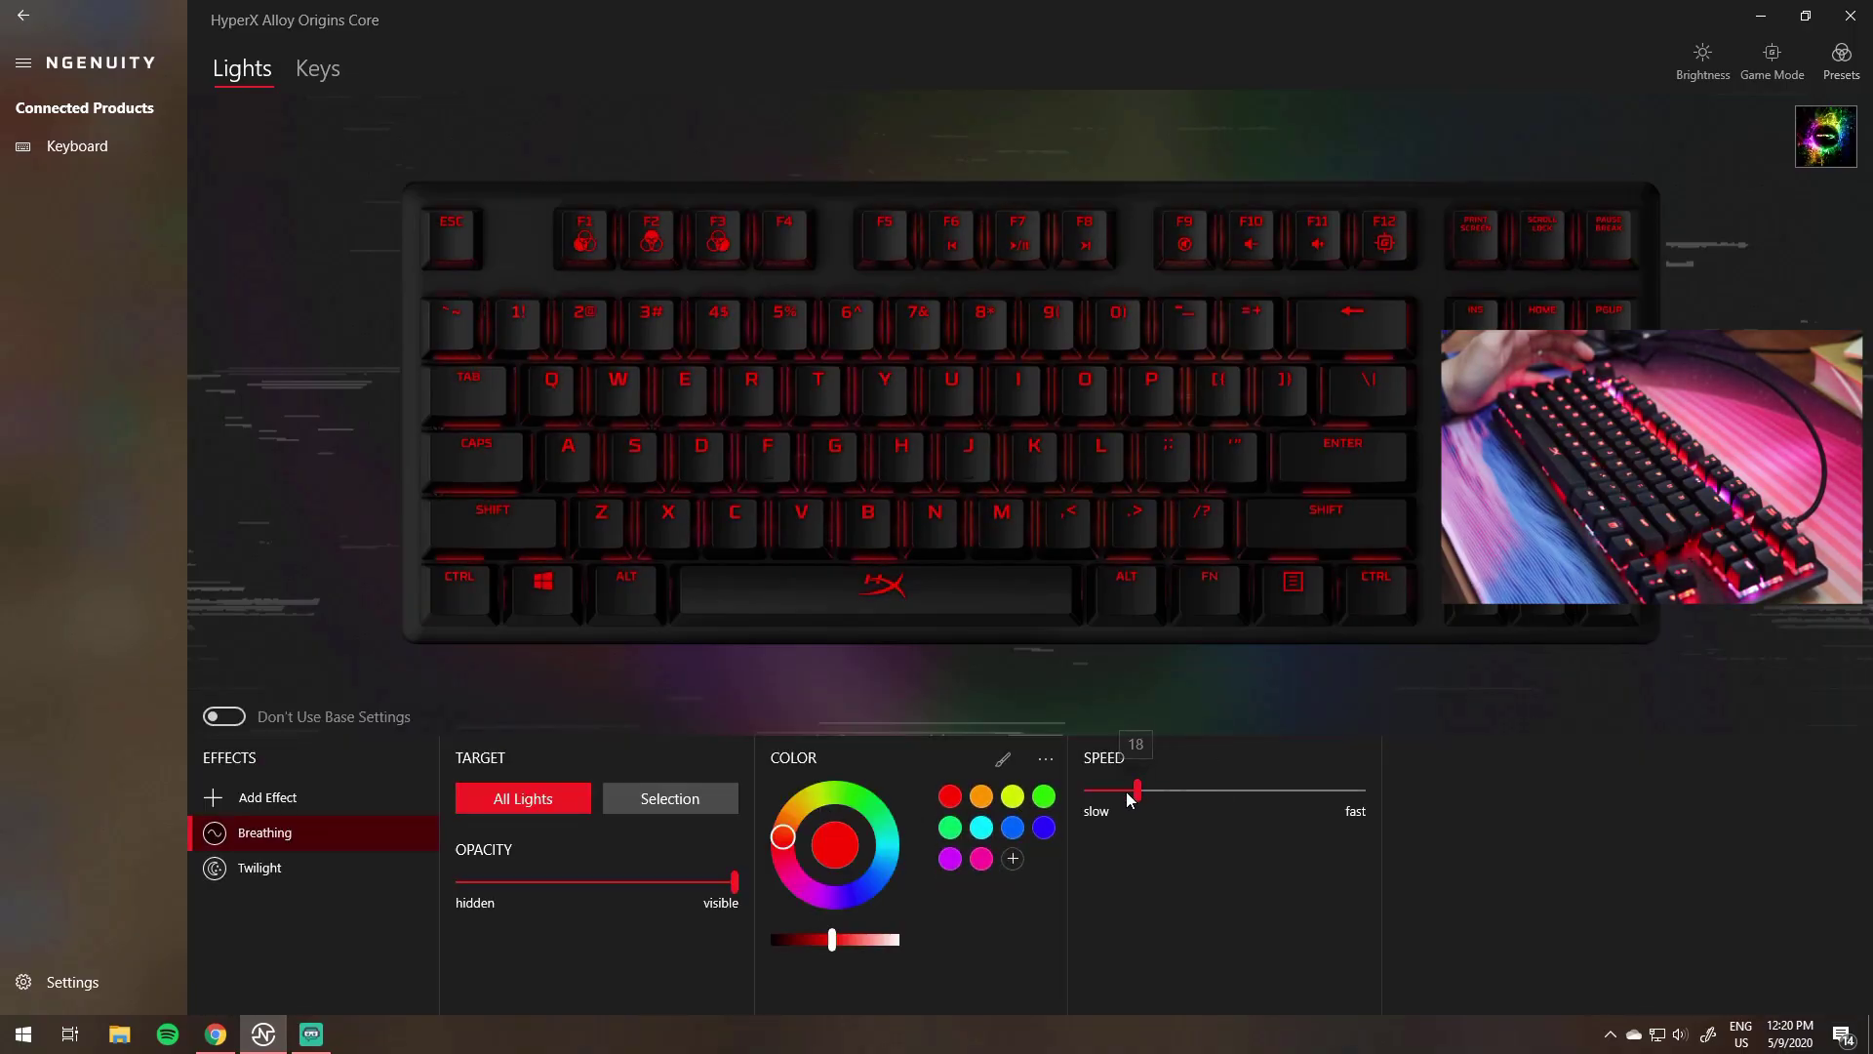
{"action": "left_click", "coordinate": [805, 888]}
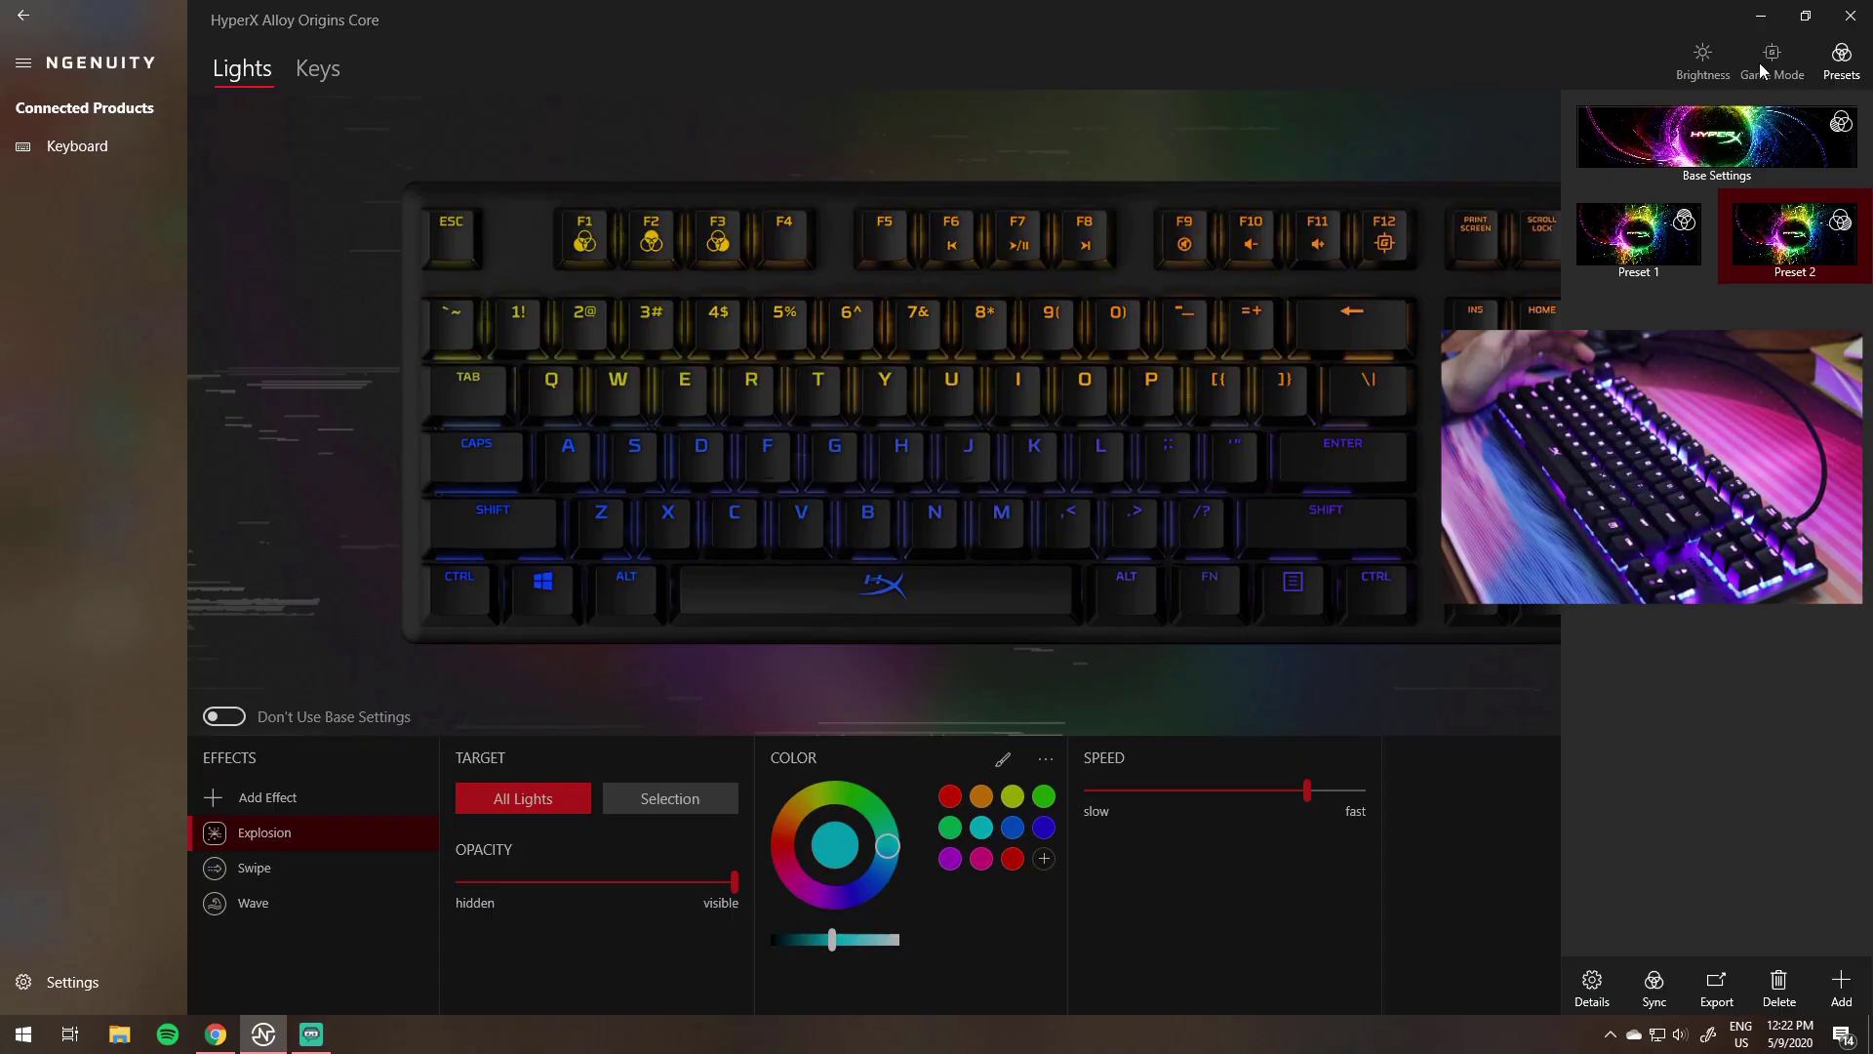
{"action": "left_click", "coordinate": [1438, 895]}
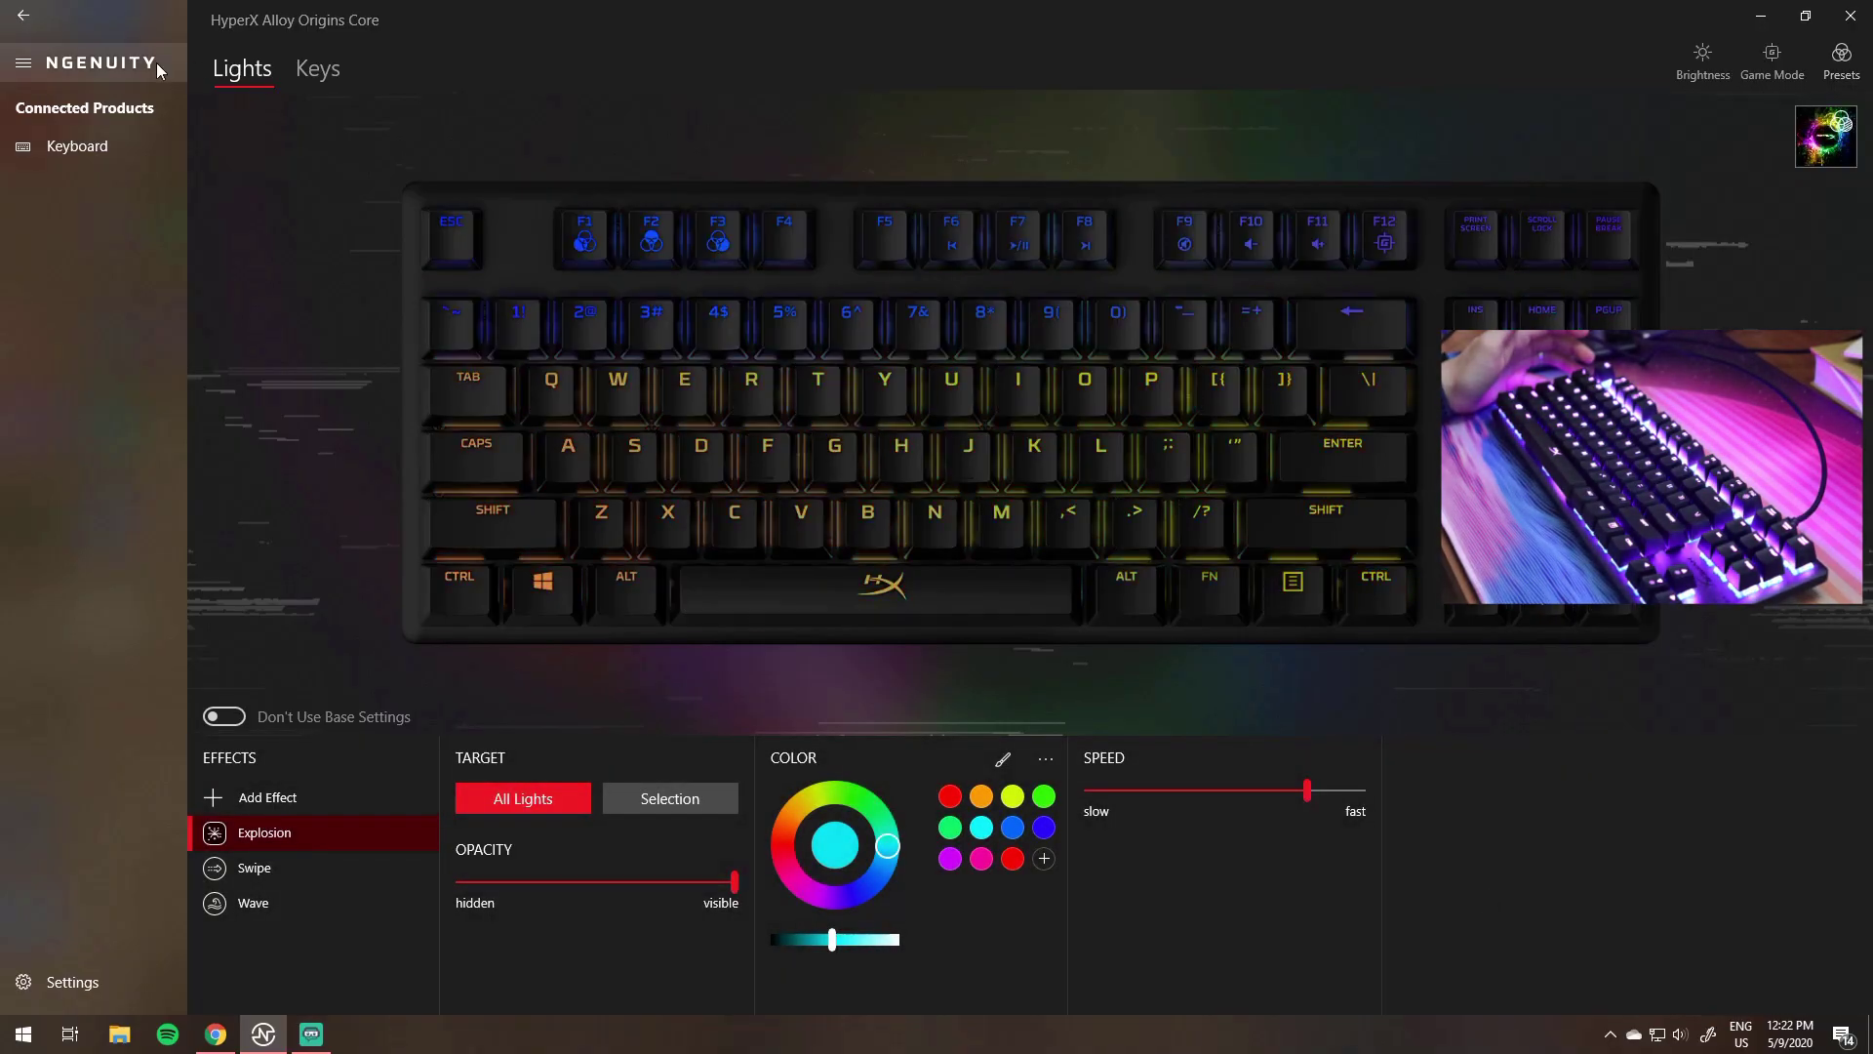
{"action": "left_click", "coordinate": [319, 72]}
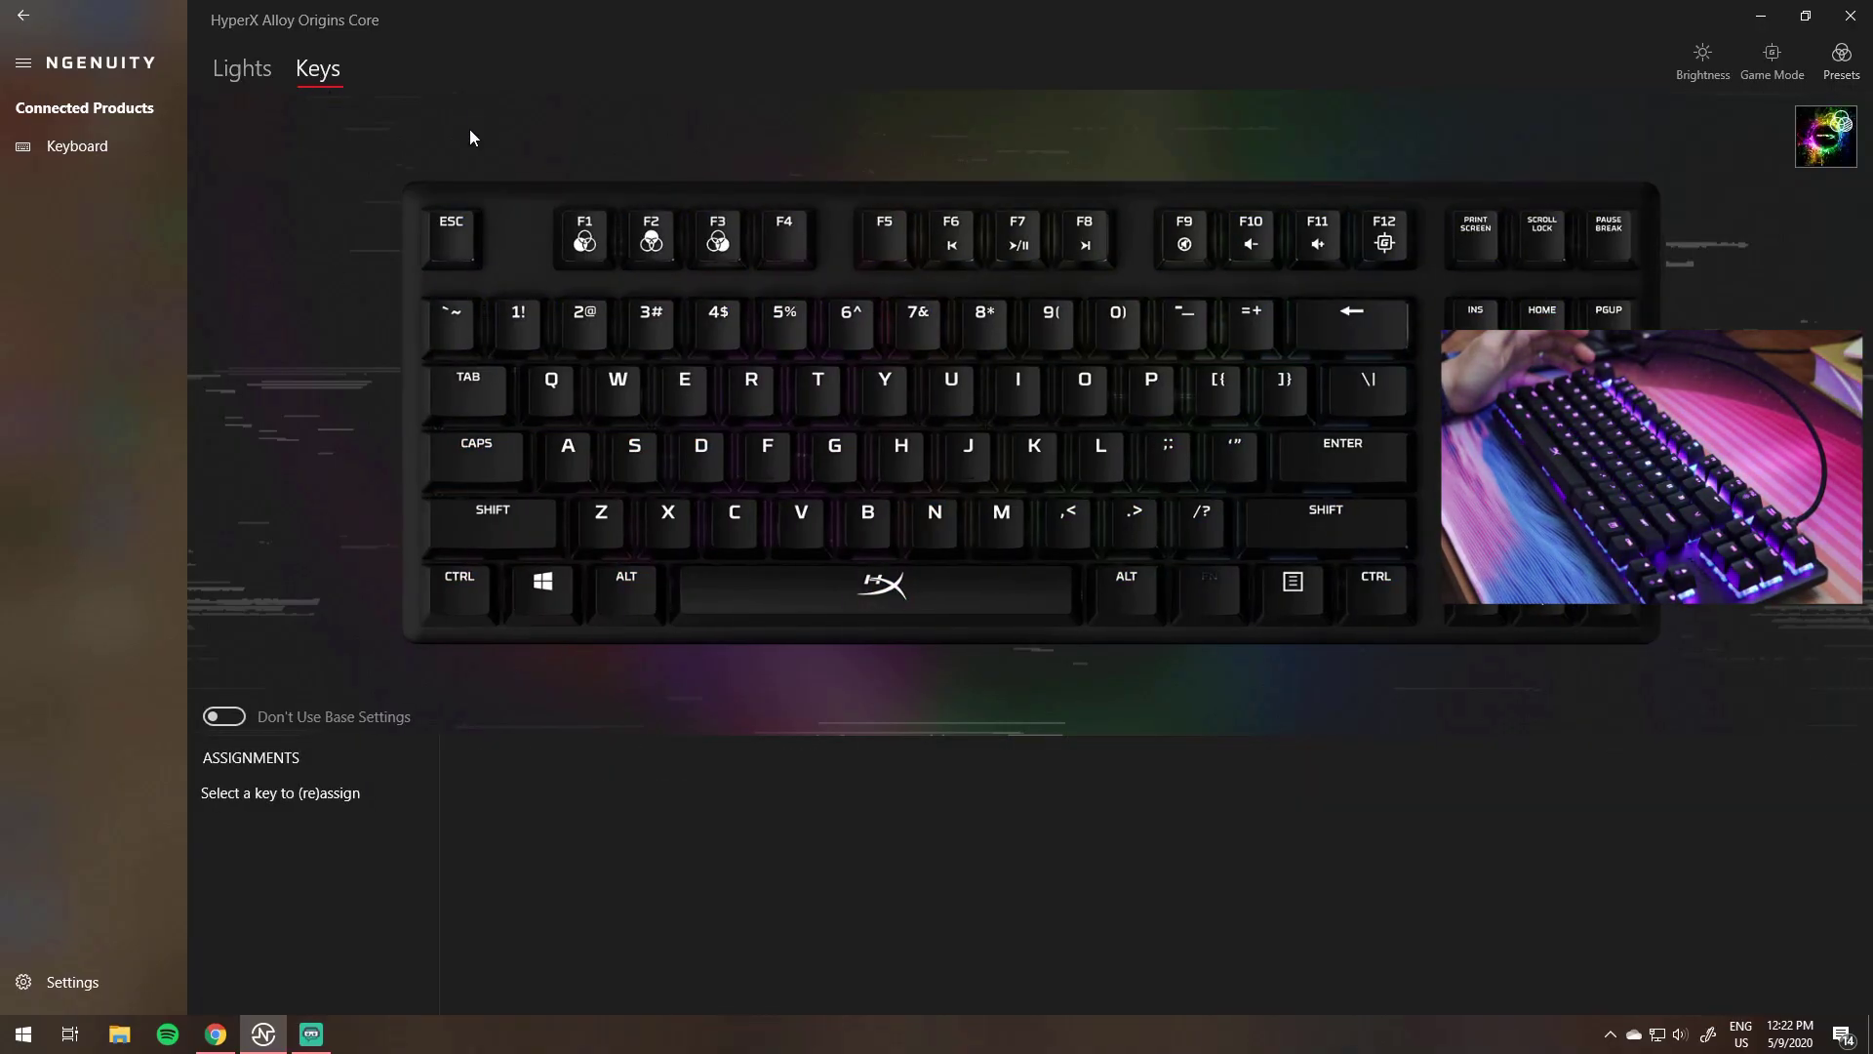
Record a new macro on the 1 key: Ctrl+T, type google.com, Enter.
{"action": "left_click", "coordinate": [517, 327]}
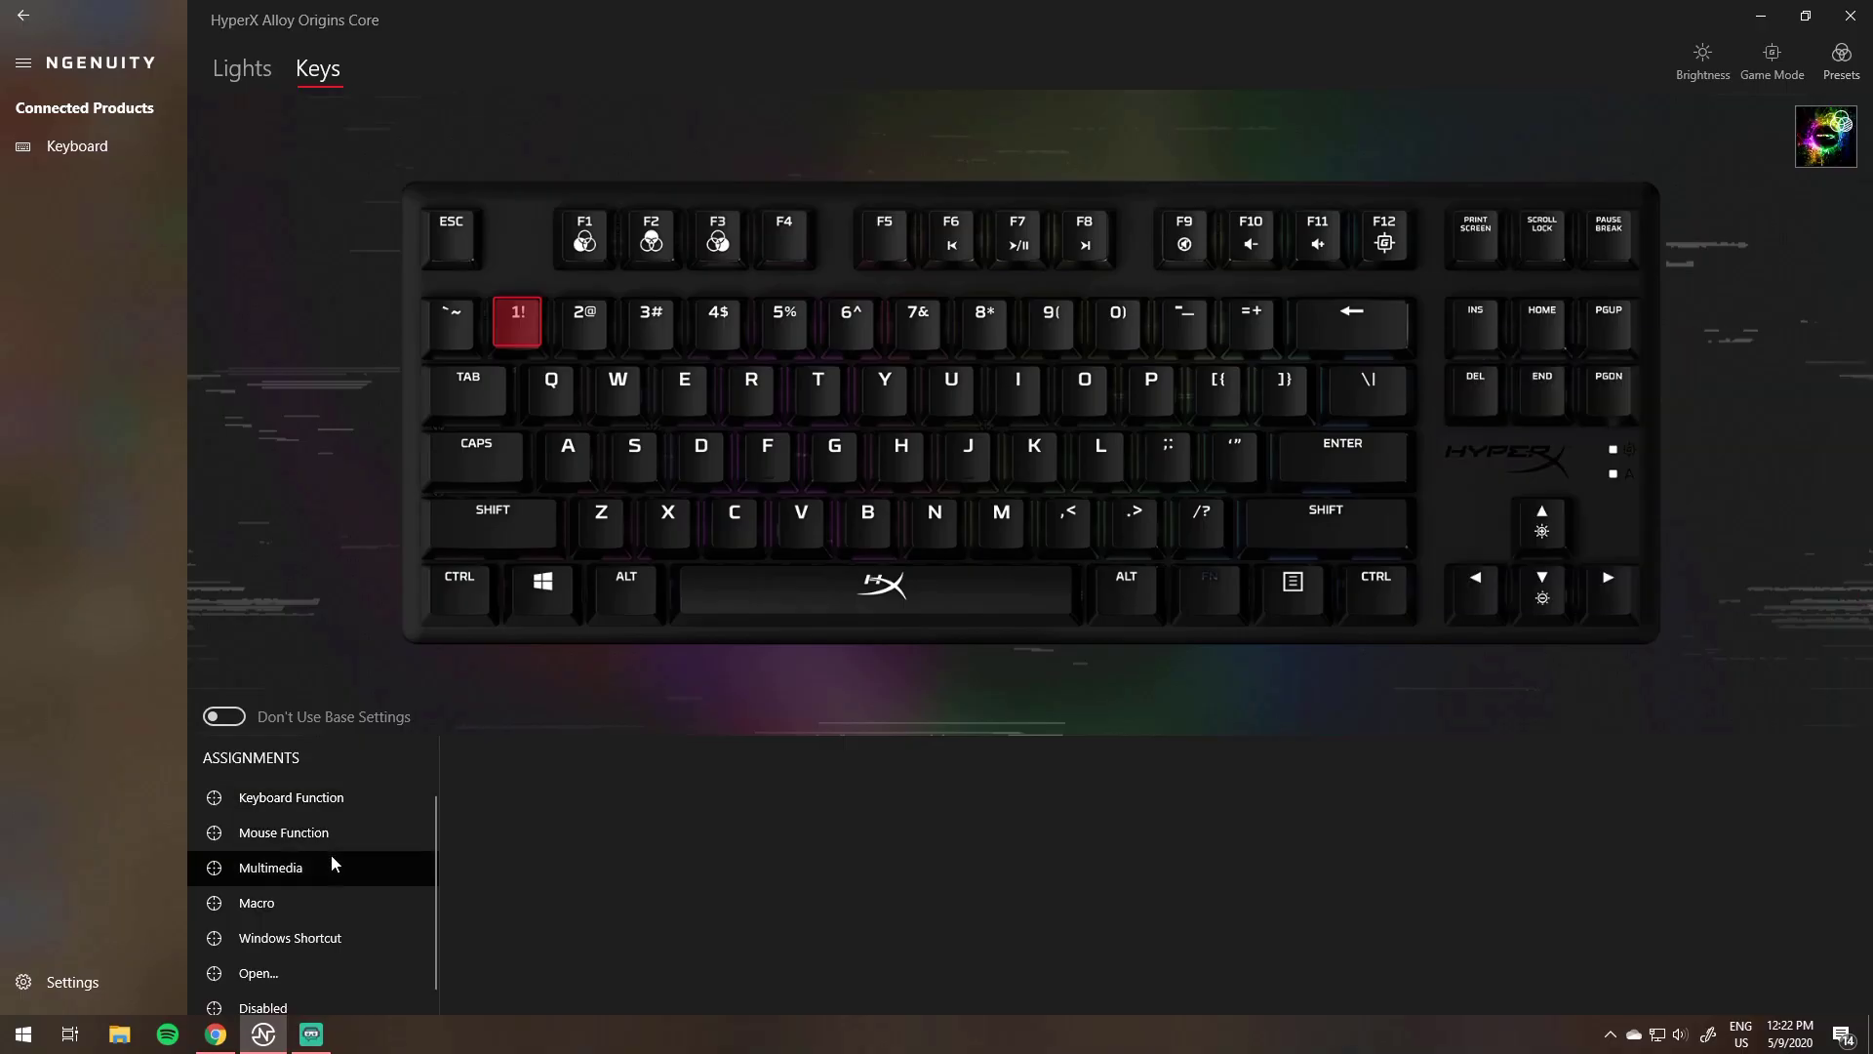
{"action": "left_click", "coordinate": [278, 897]}
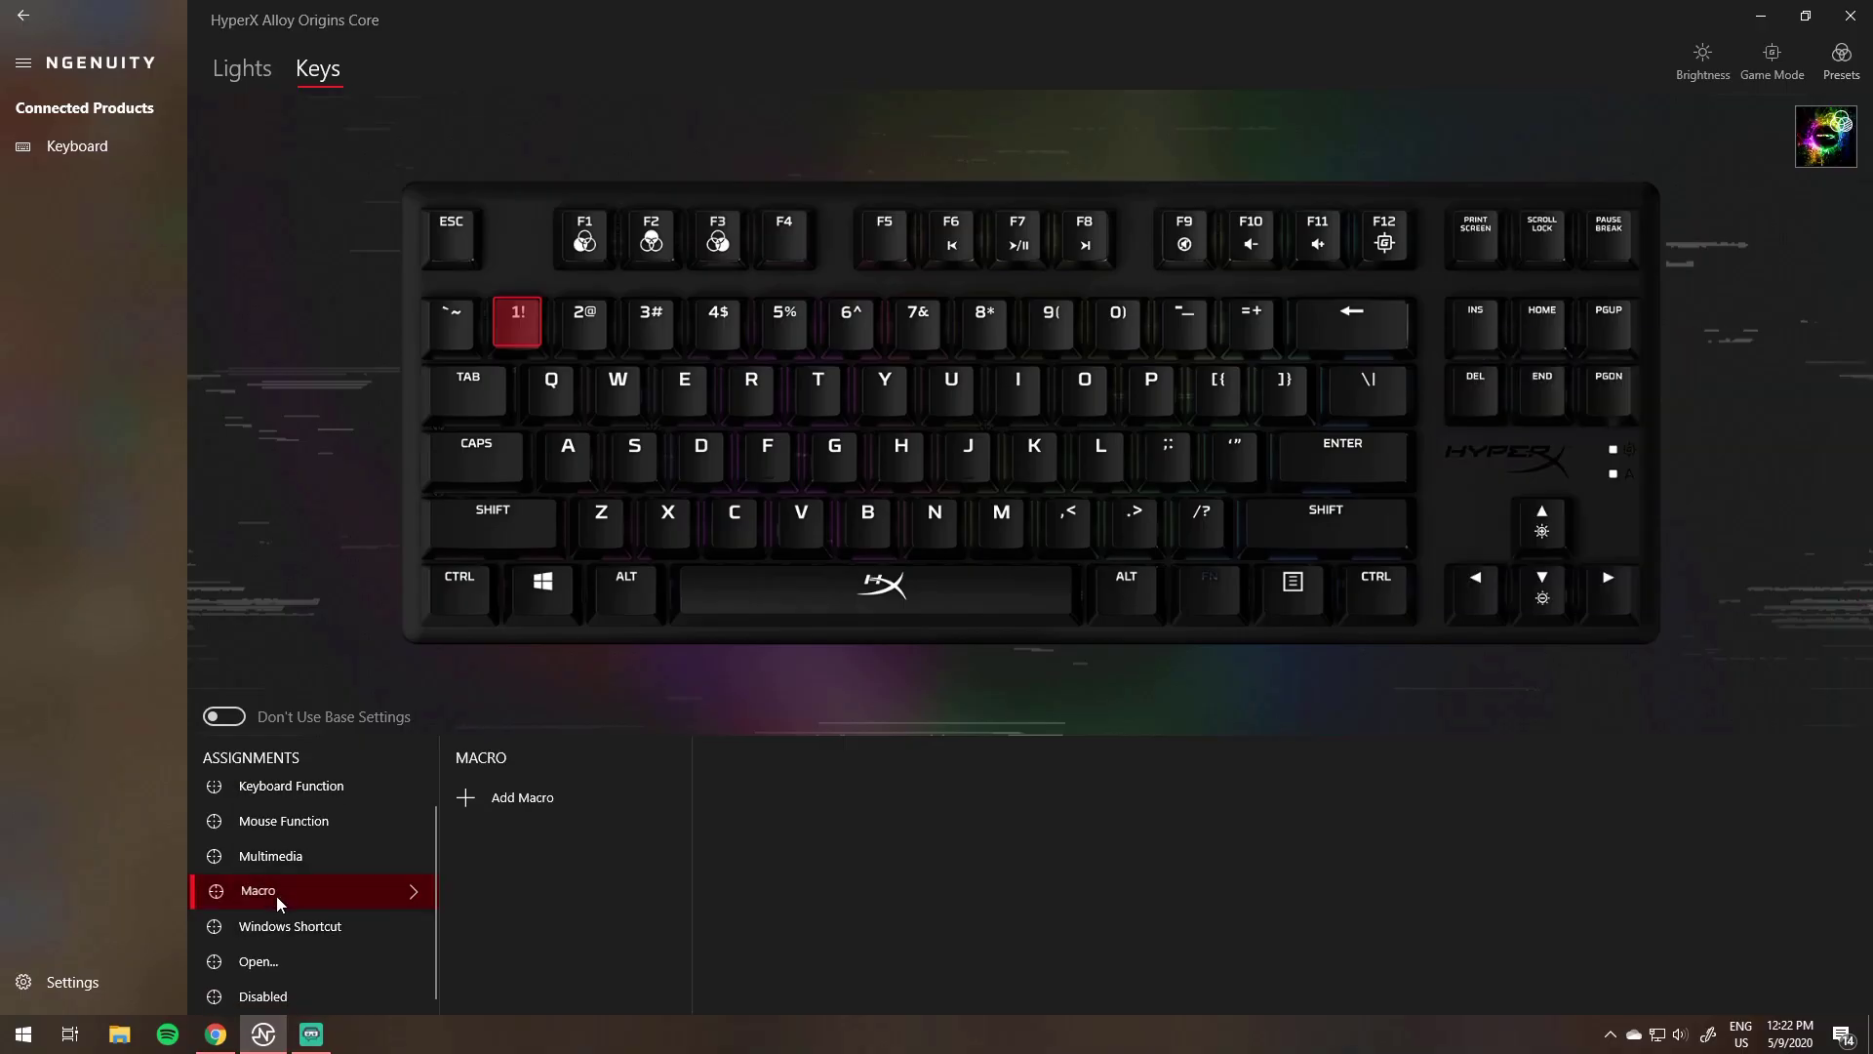
{"action": "left_click", "coordinate": [464, 800]}
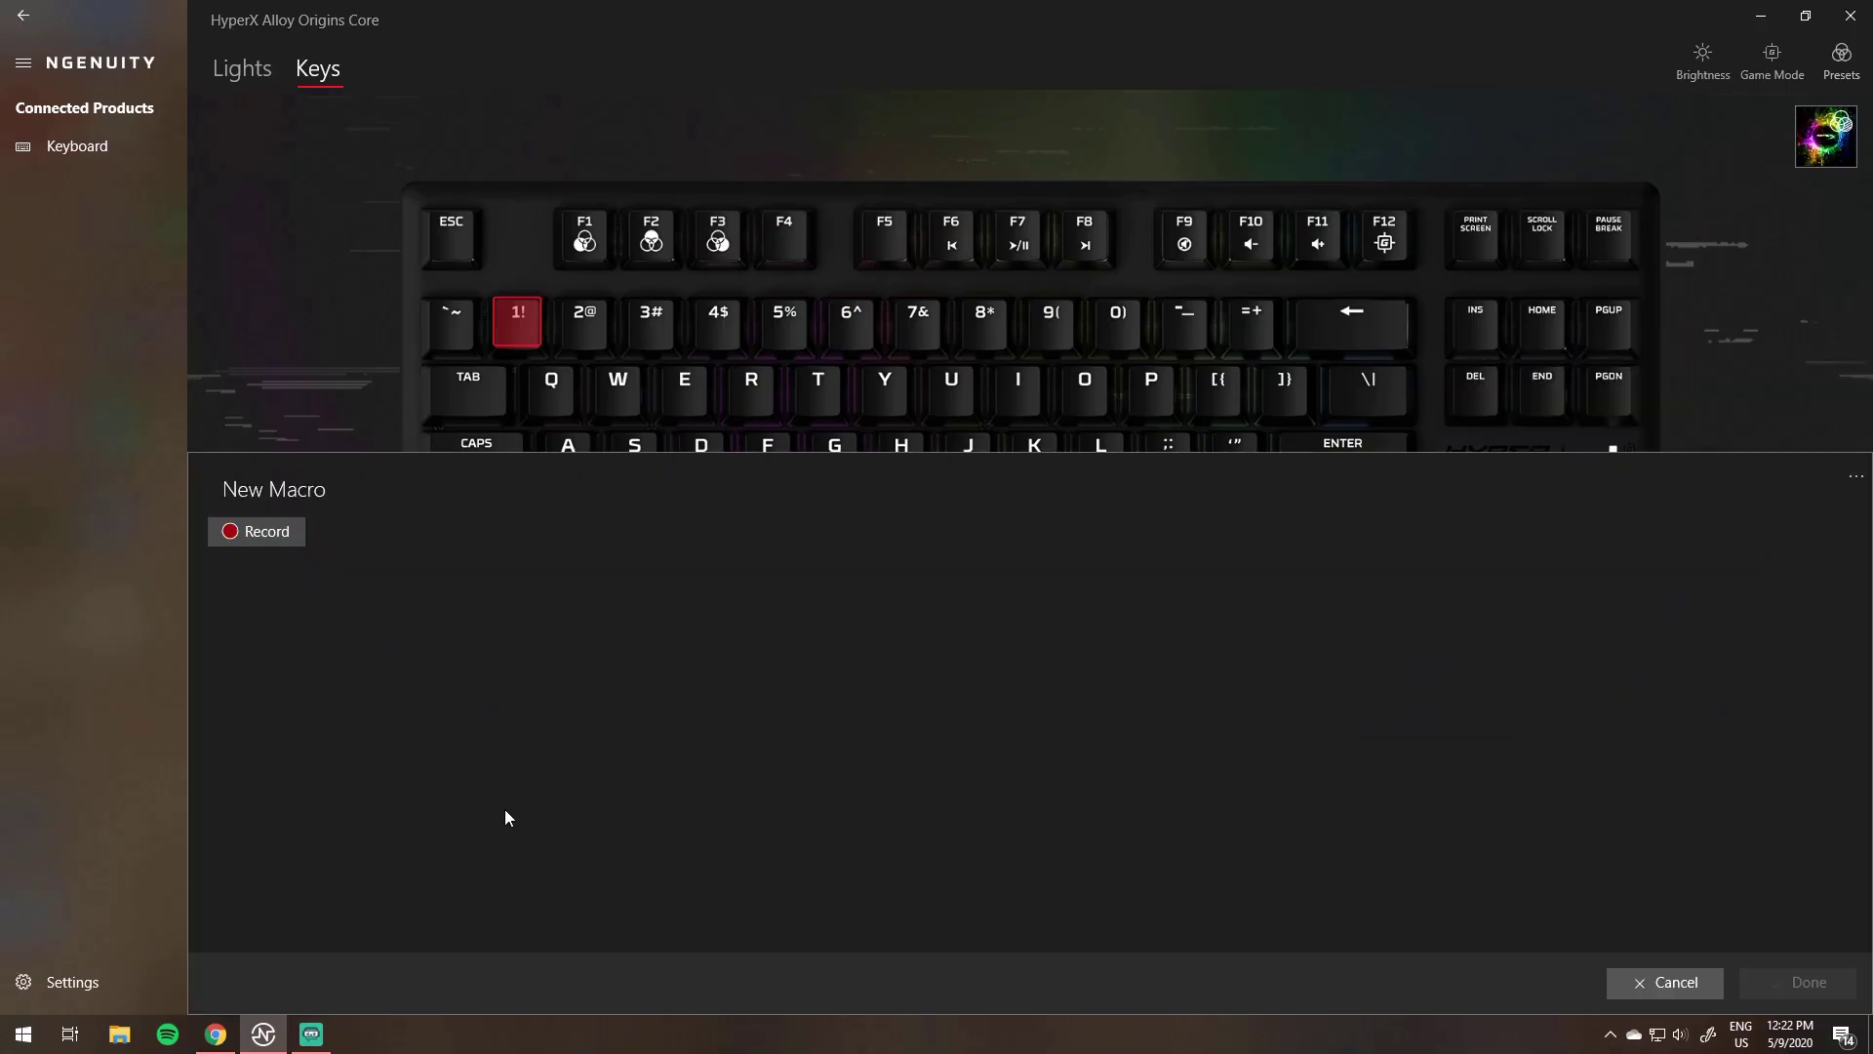
{"action": "left_click", "coordinate": [248, 534]}
{"action": "key", "text": "ctrl+t"}
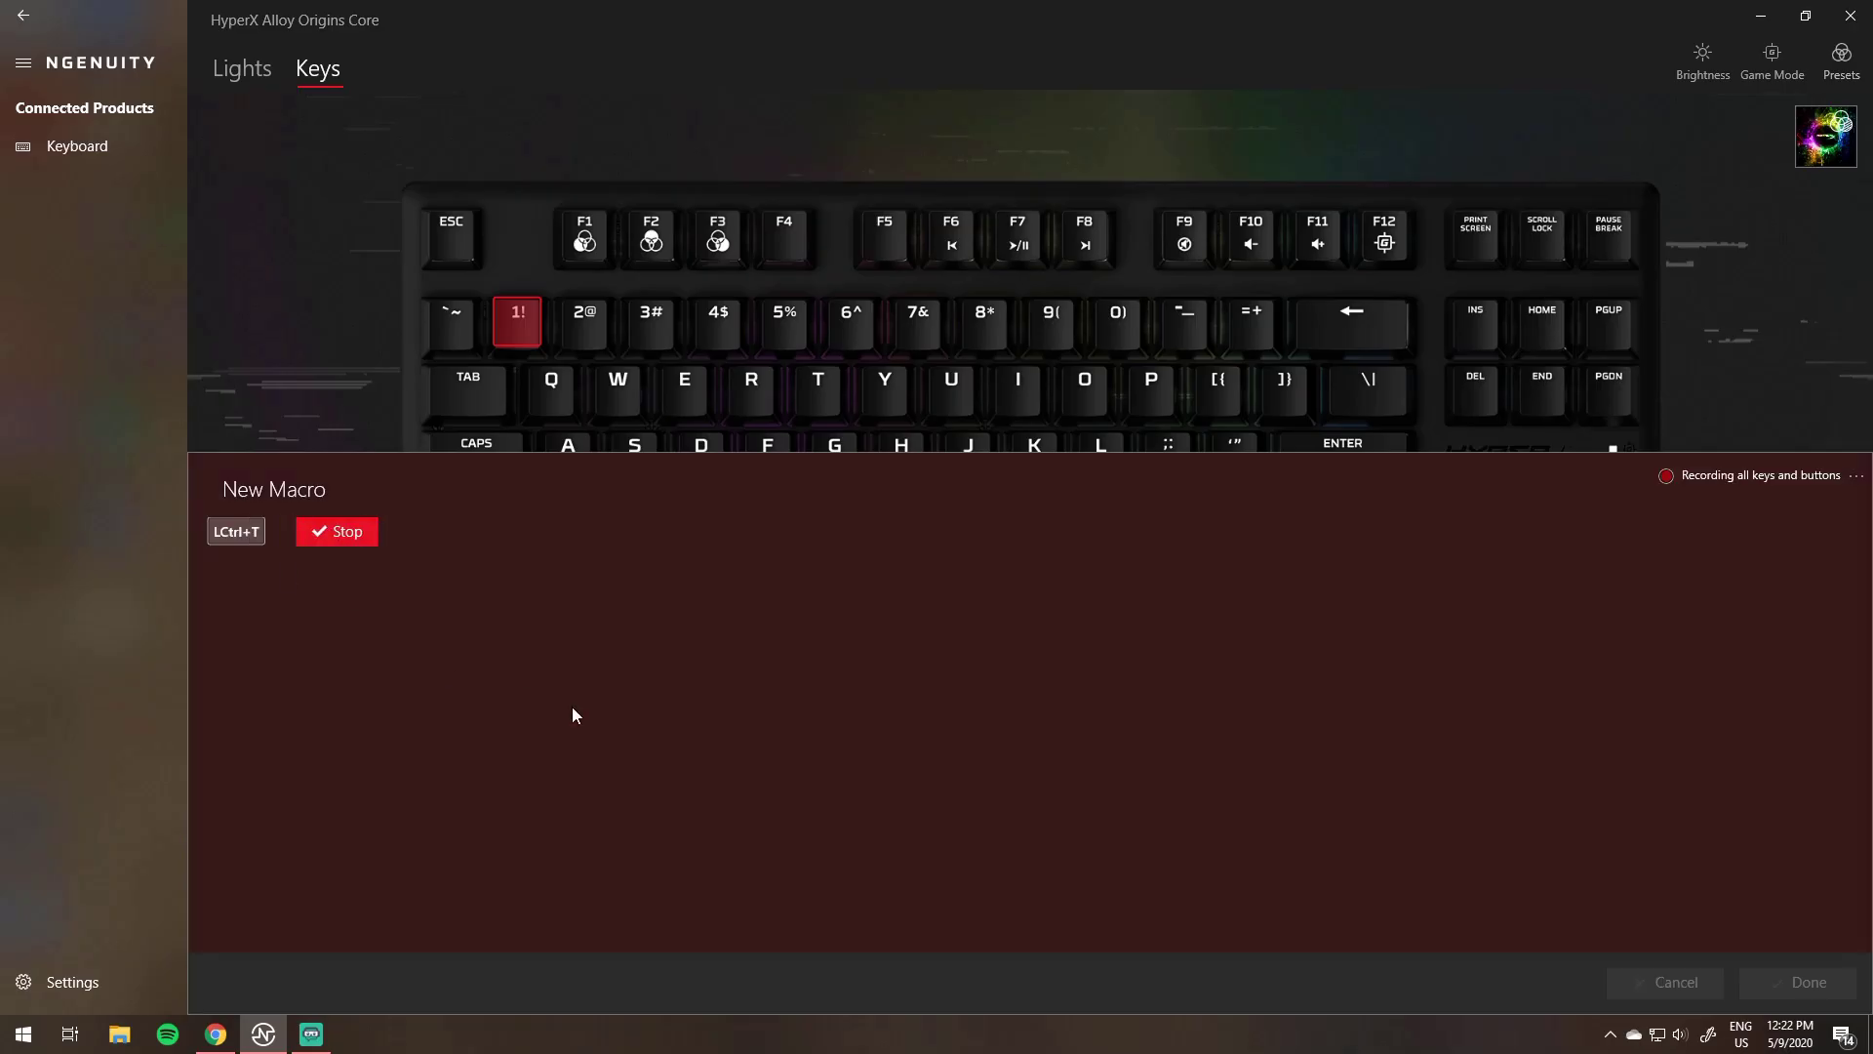
{"action": "type", "text": "google.com"}
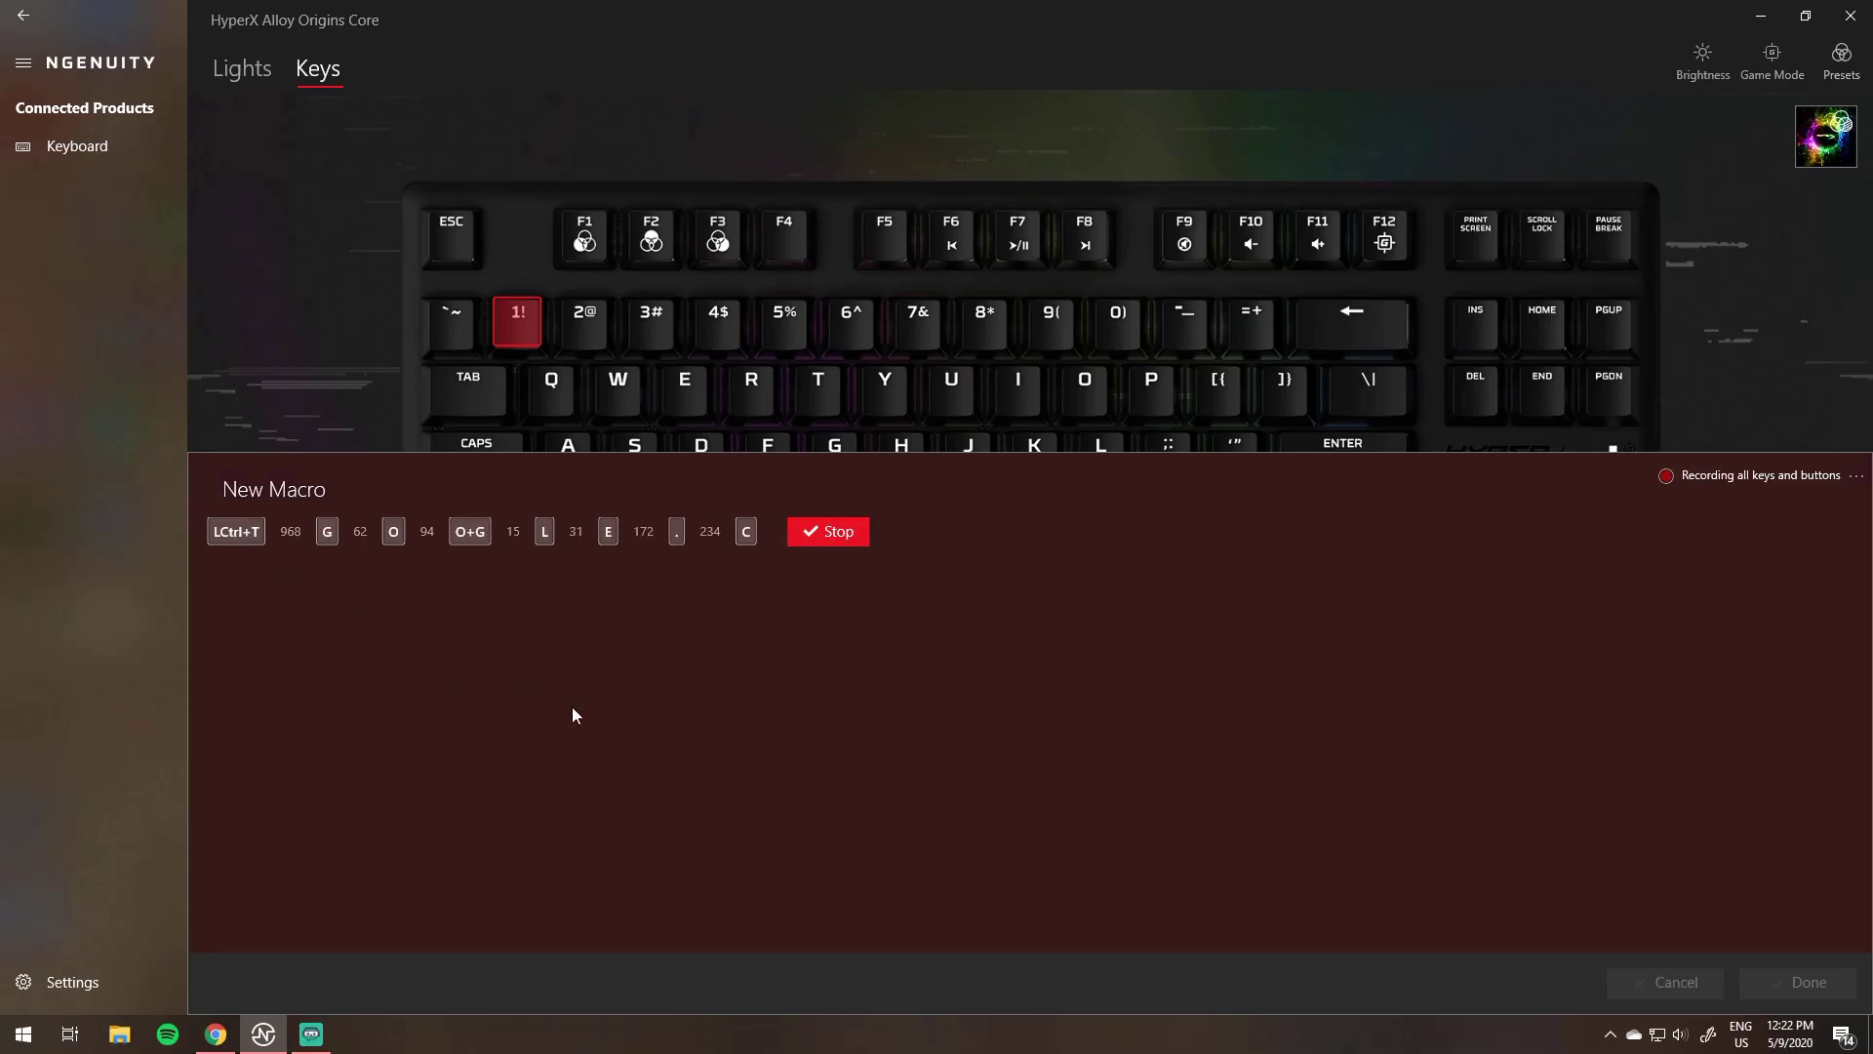
{"action": "key", "text": "Return"}
Sync Preset 2's settings to Preset 3.
{"action": "left_click", "coordinate": [1005, 531]}
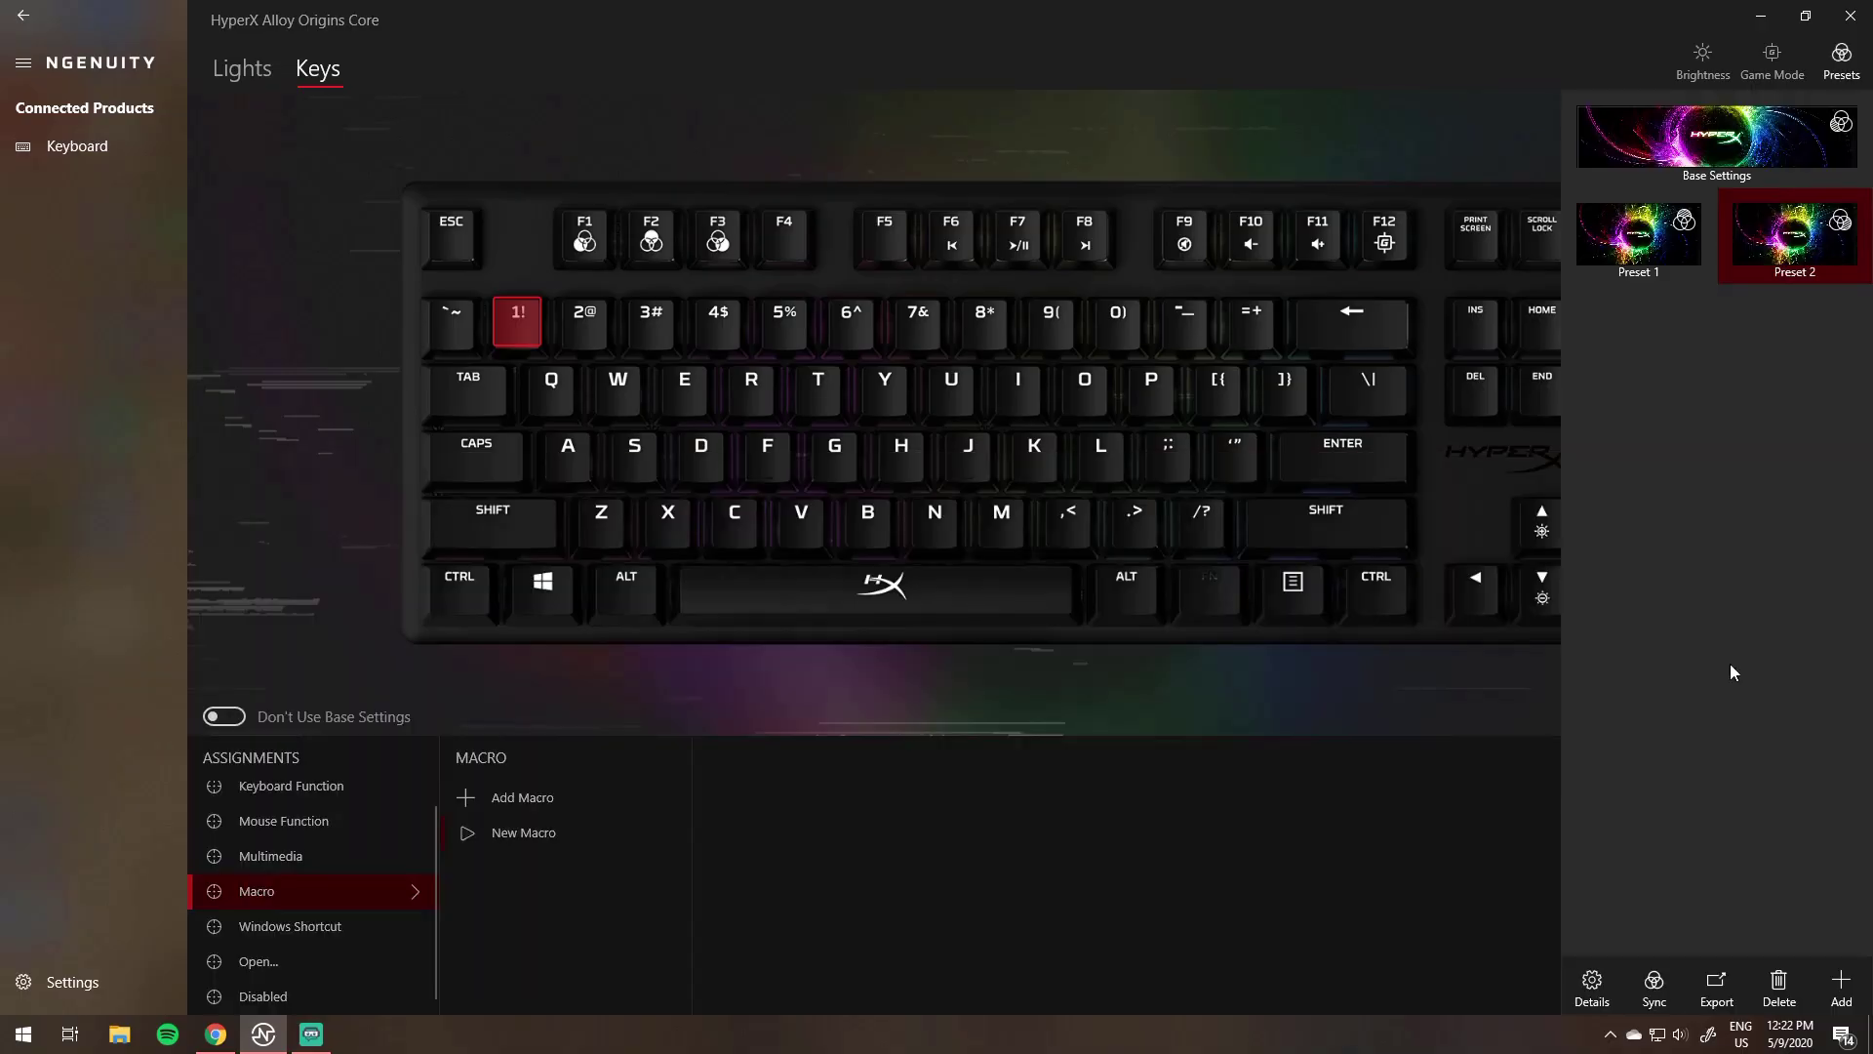
{"action": "left_click", "coordinate": [1654, 984]}
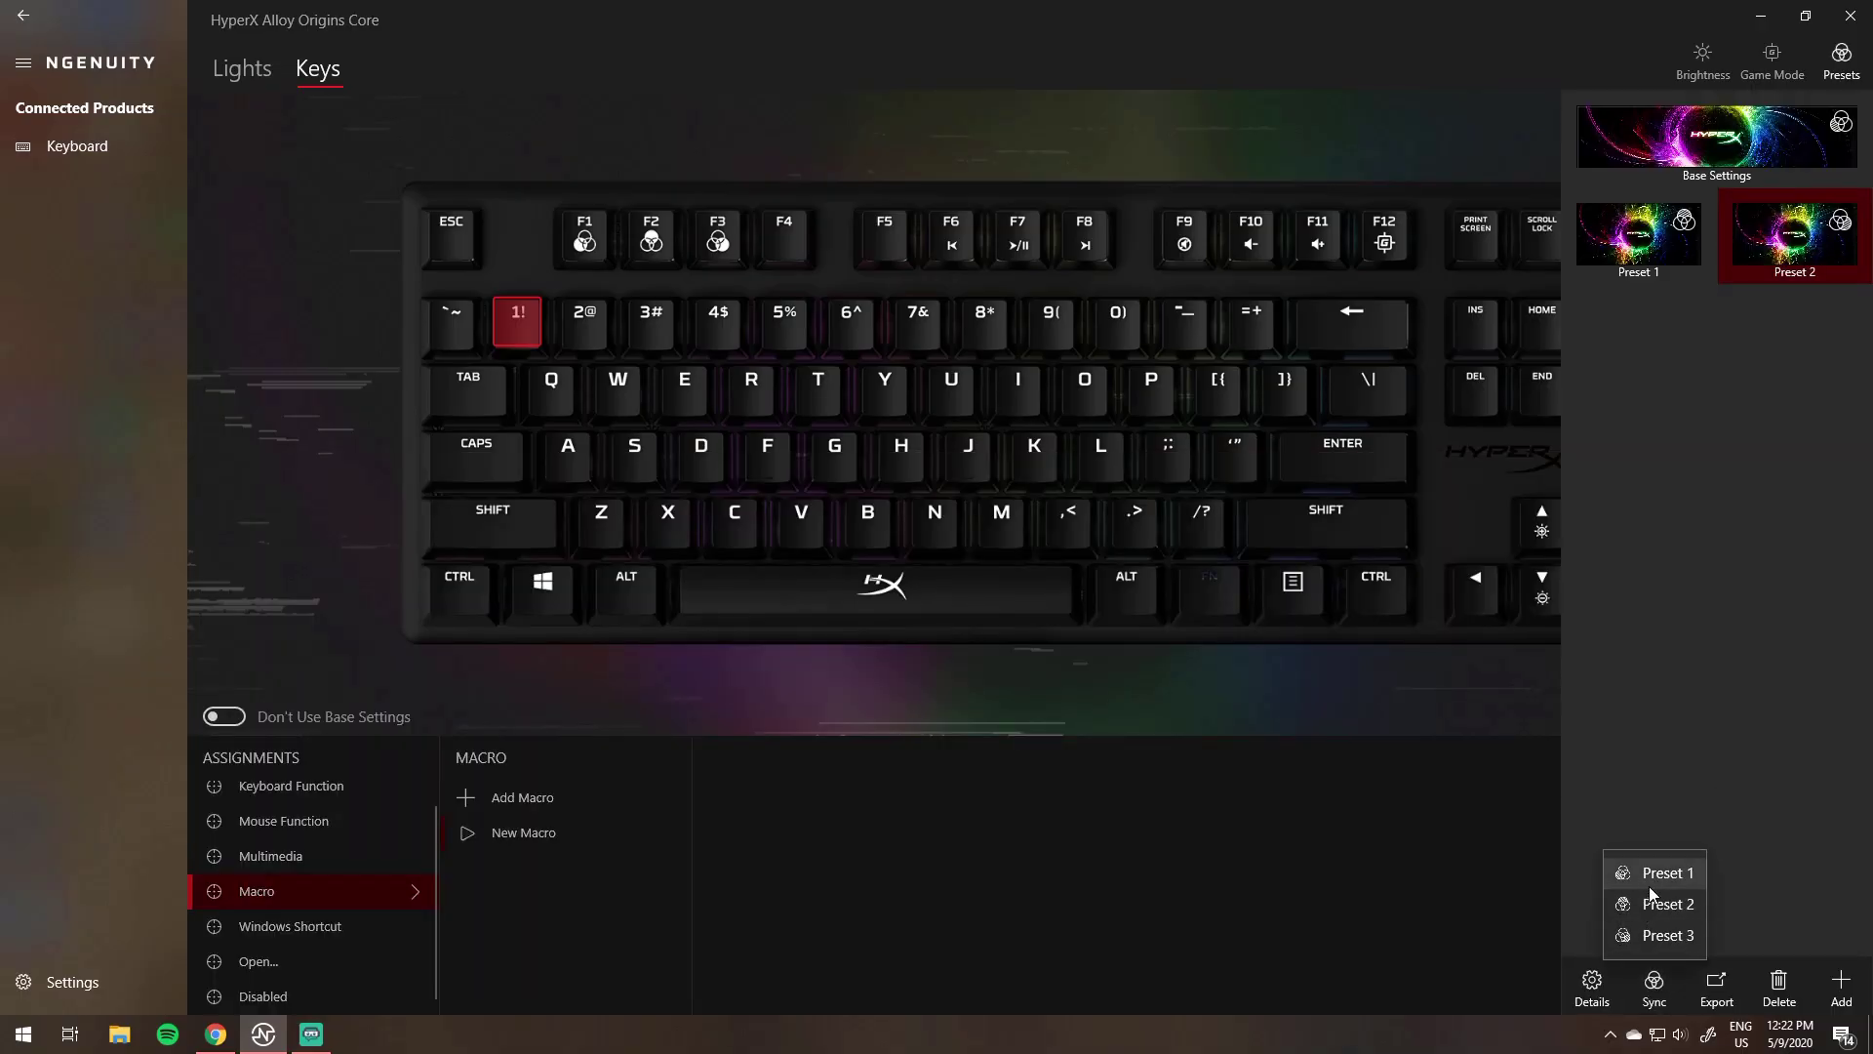
{"action": "left_click", "coordinate": [1657, 937]}
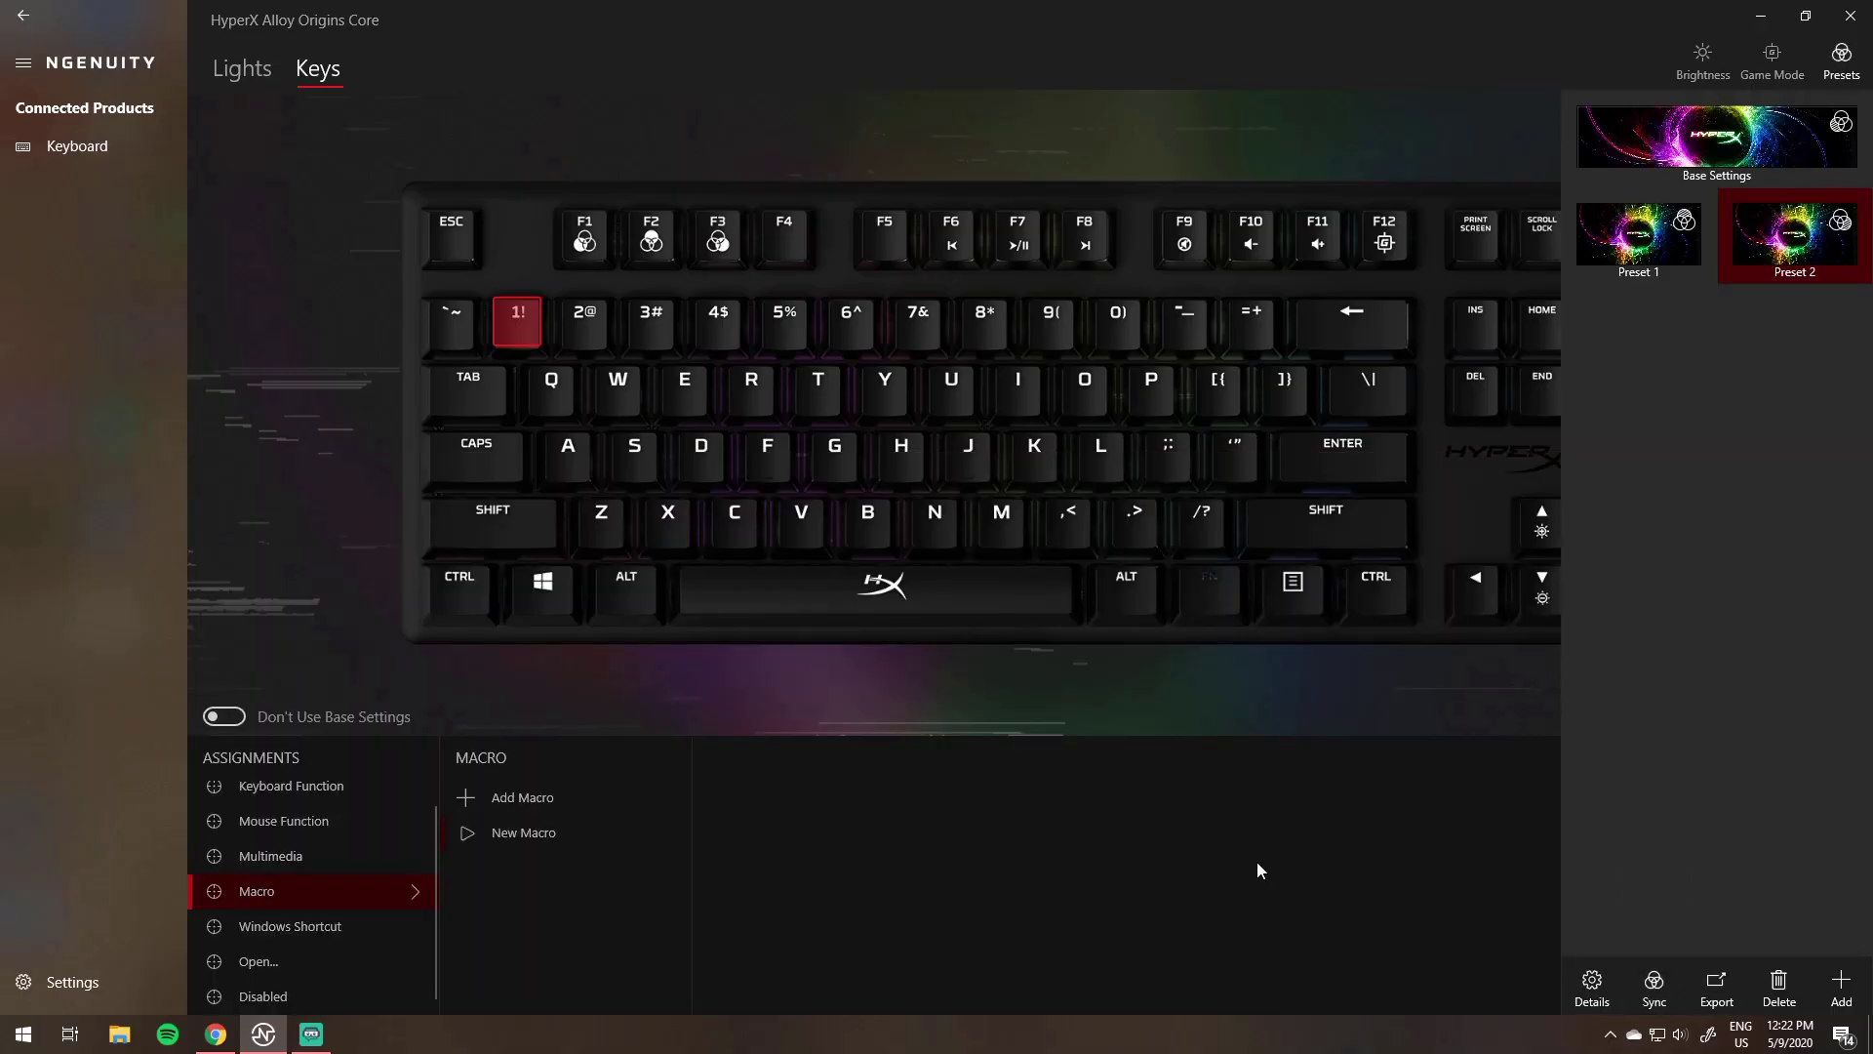
Test the macro in Chrome and close the mistaken 'com' search tab.
{"action": "left_click", "coordinate": [215, 1032]}
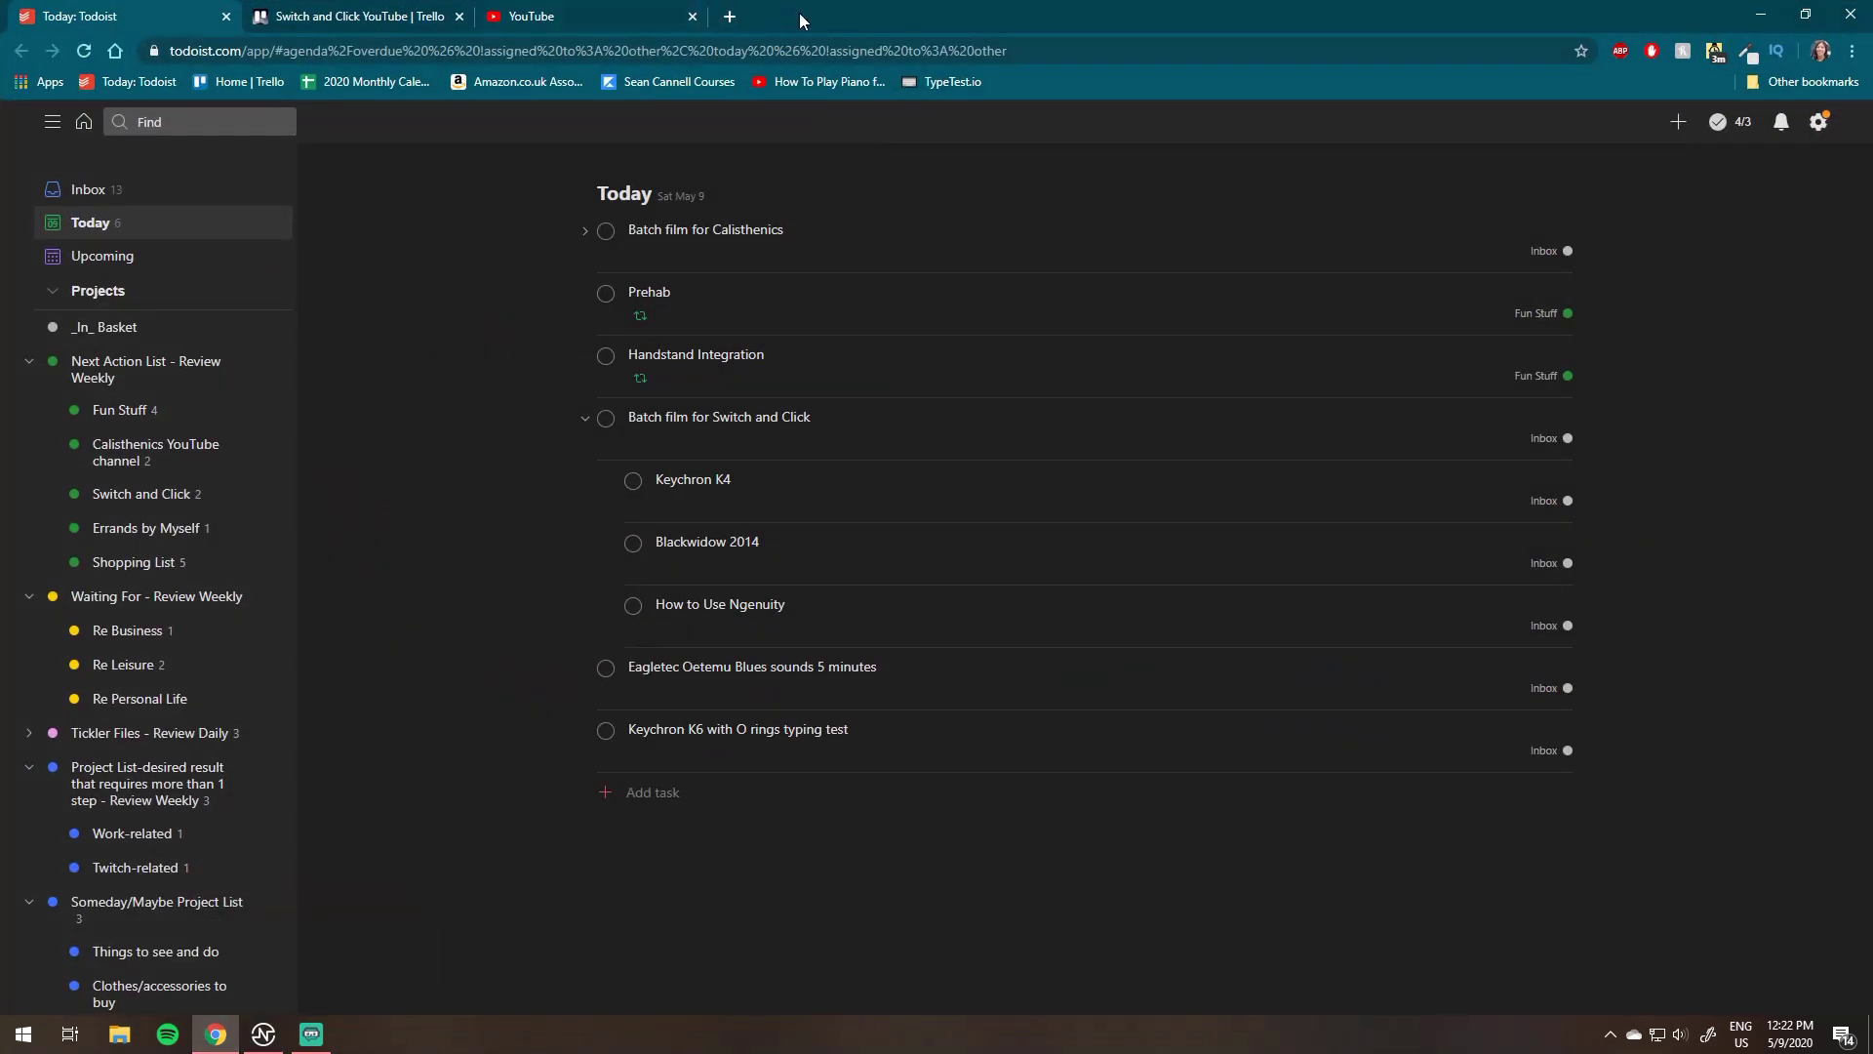
{"action": "key", "text": "ctrl+t"}
{"action": "type", "text": "google"}
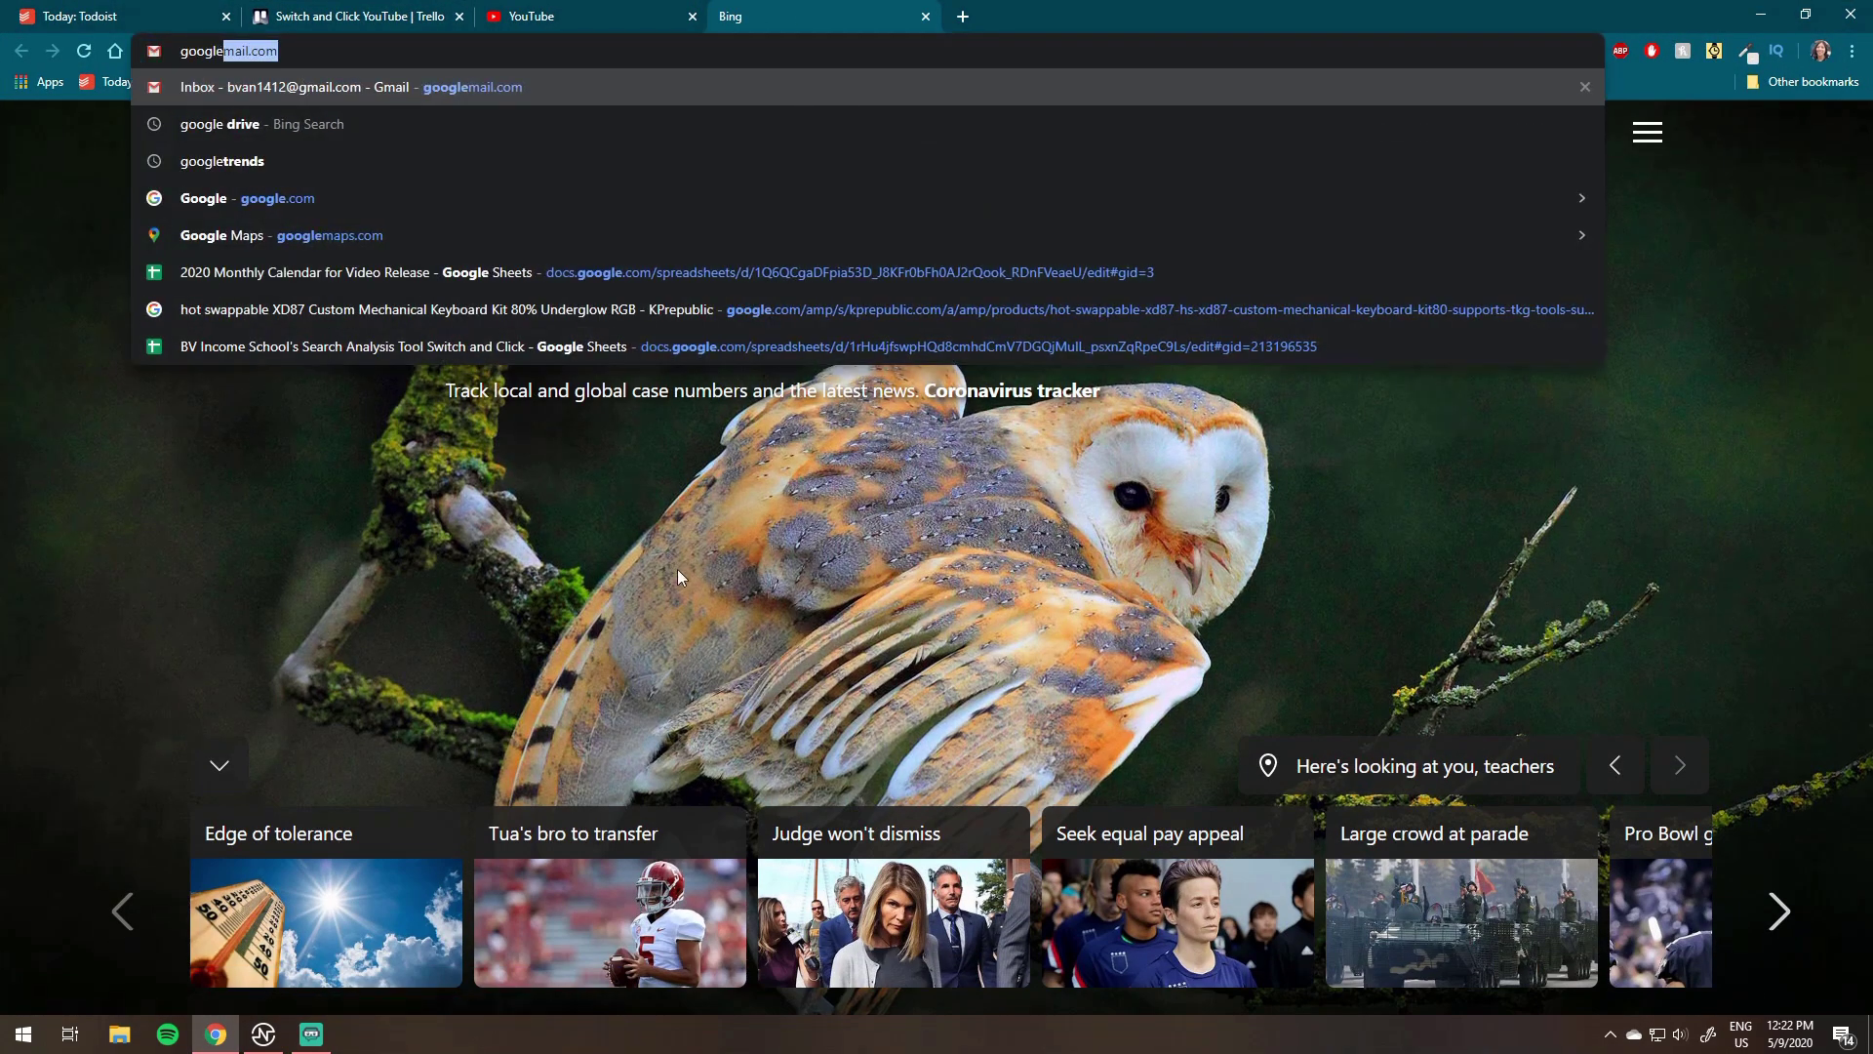
{"action": "left_click", "coordinate": [699, 570]}
{"action": "type", "text": "com"}
{"action": "key", "text": "Return"}
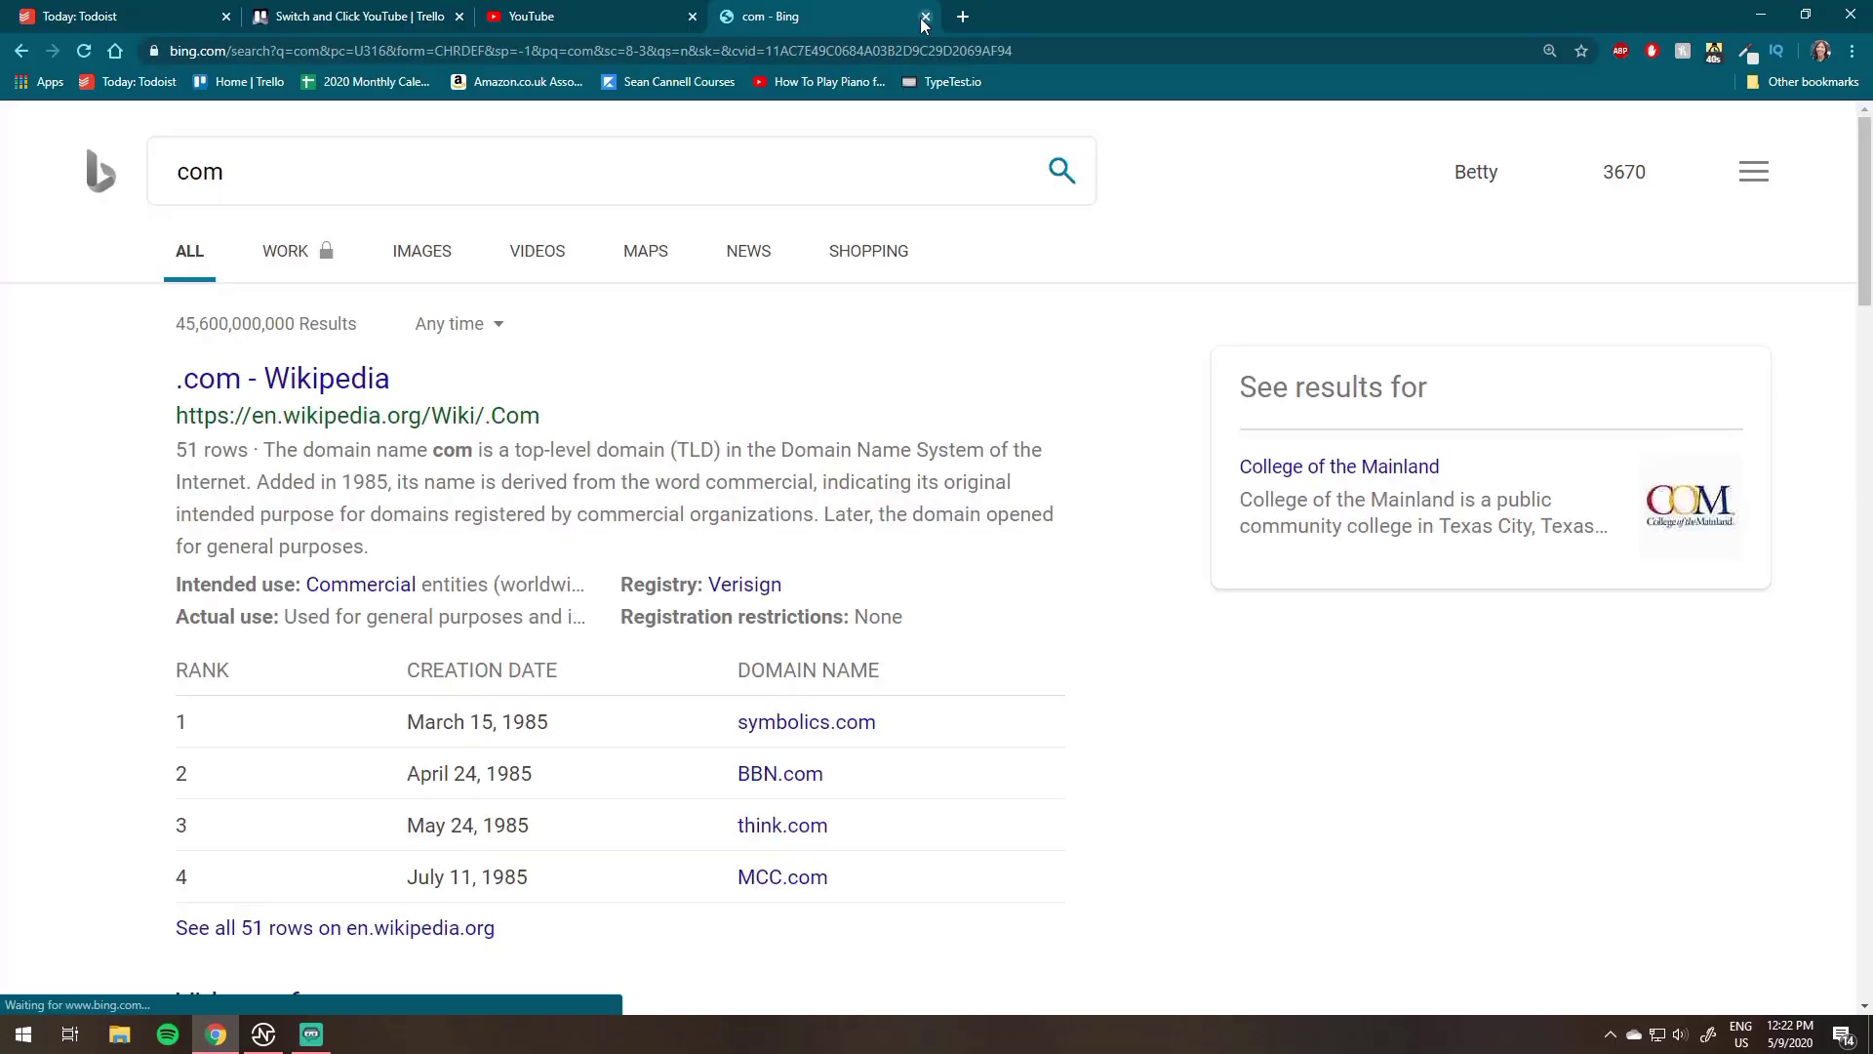
{"action": "left_click", "coordinate": [923, 19]}
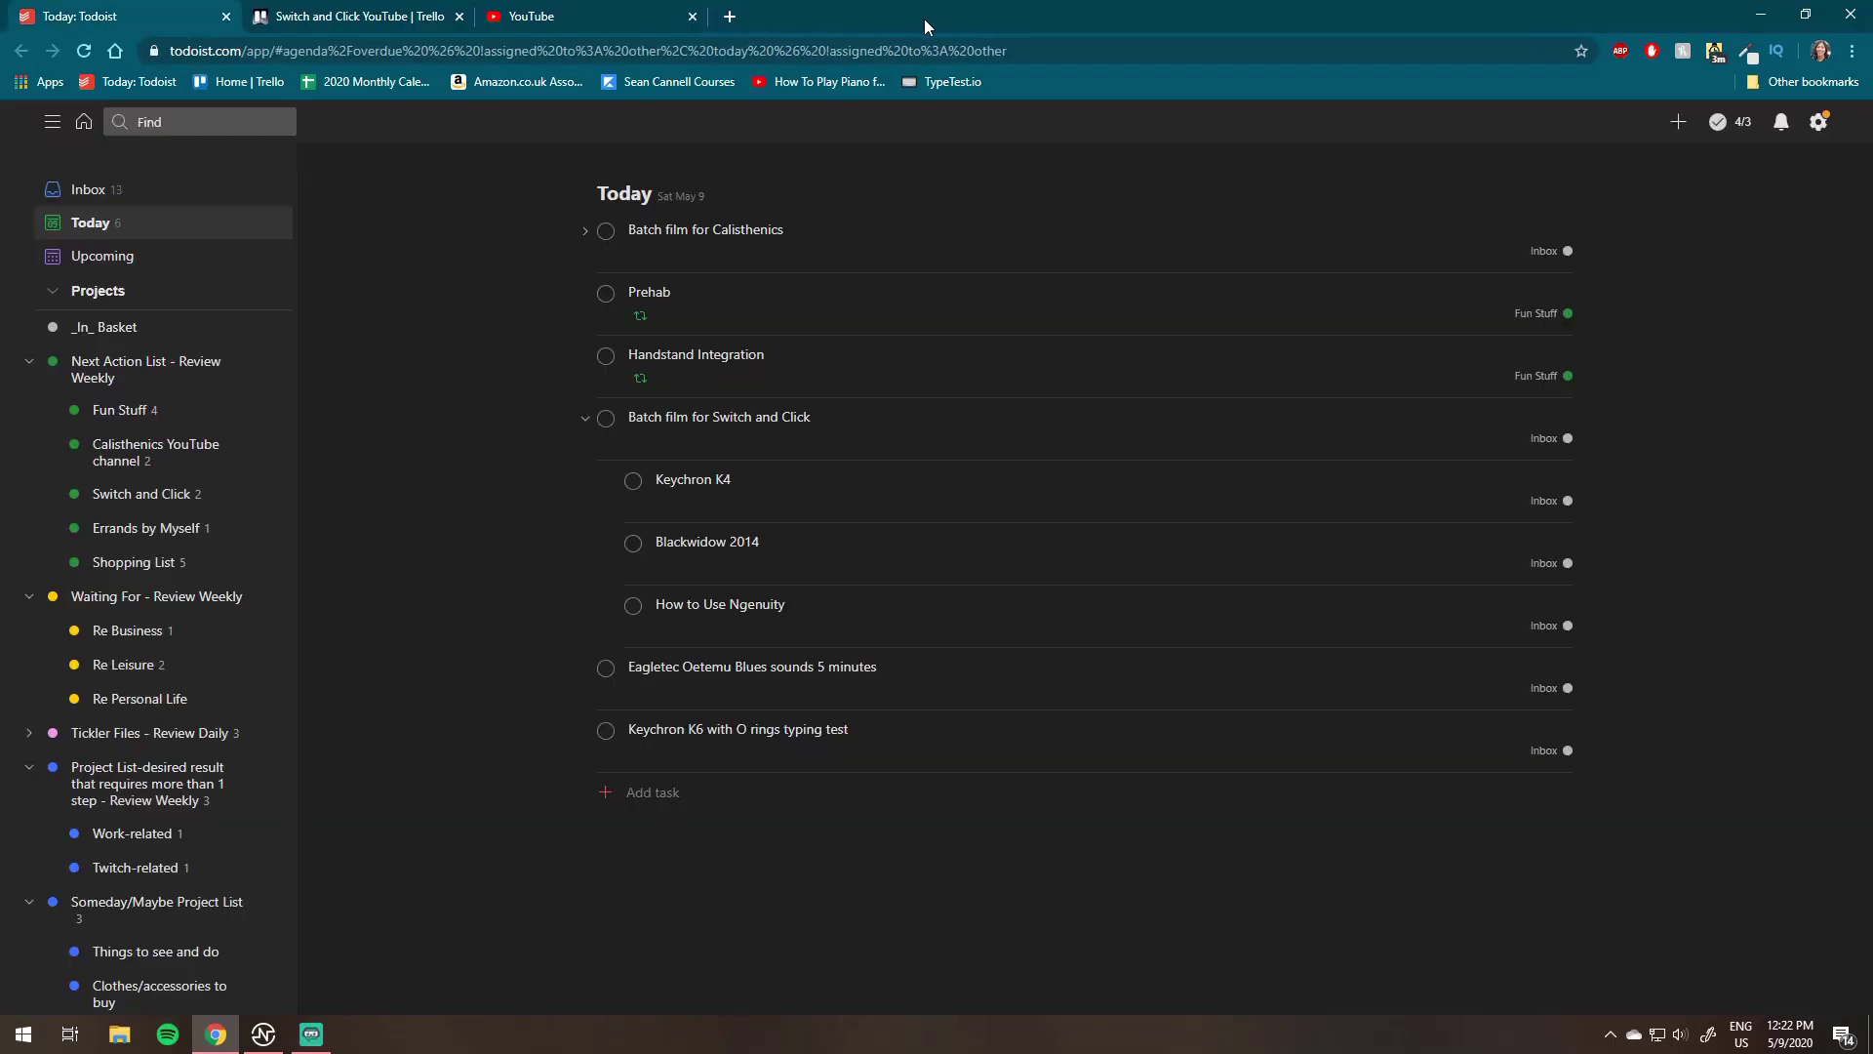
Rerun the macro to load google.com in a new tab, then return to NGENUITY.
{"action": "key", "text": "ctrl+t"}
{"action": "type", "text": "goog"}
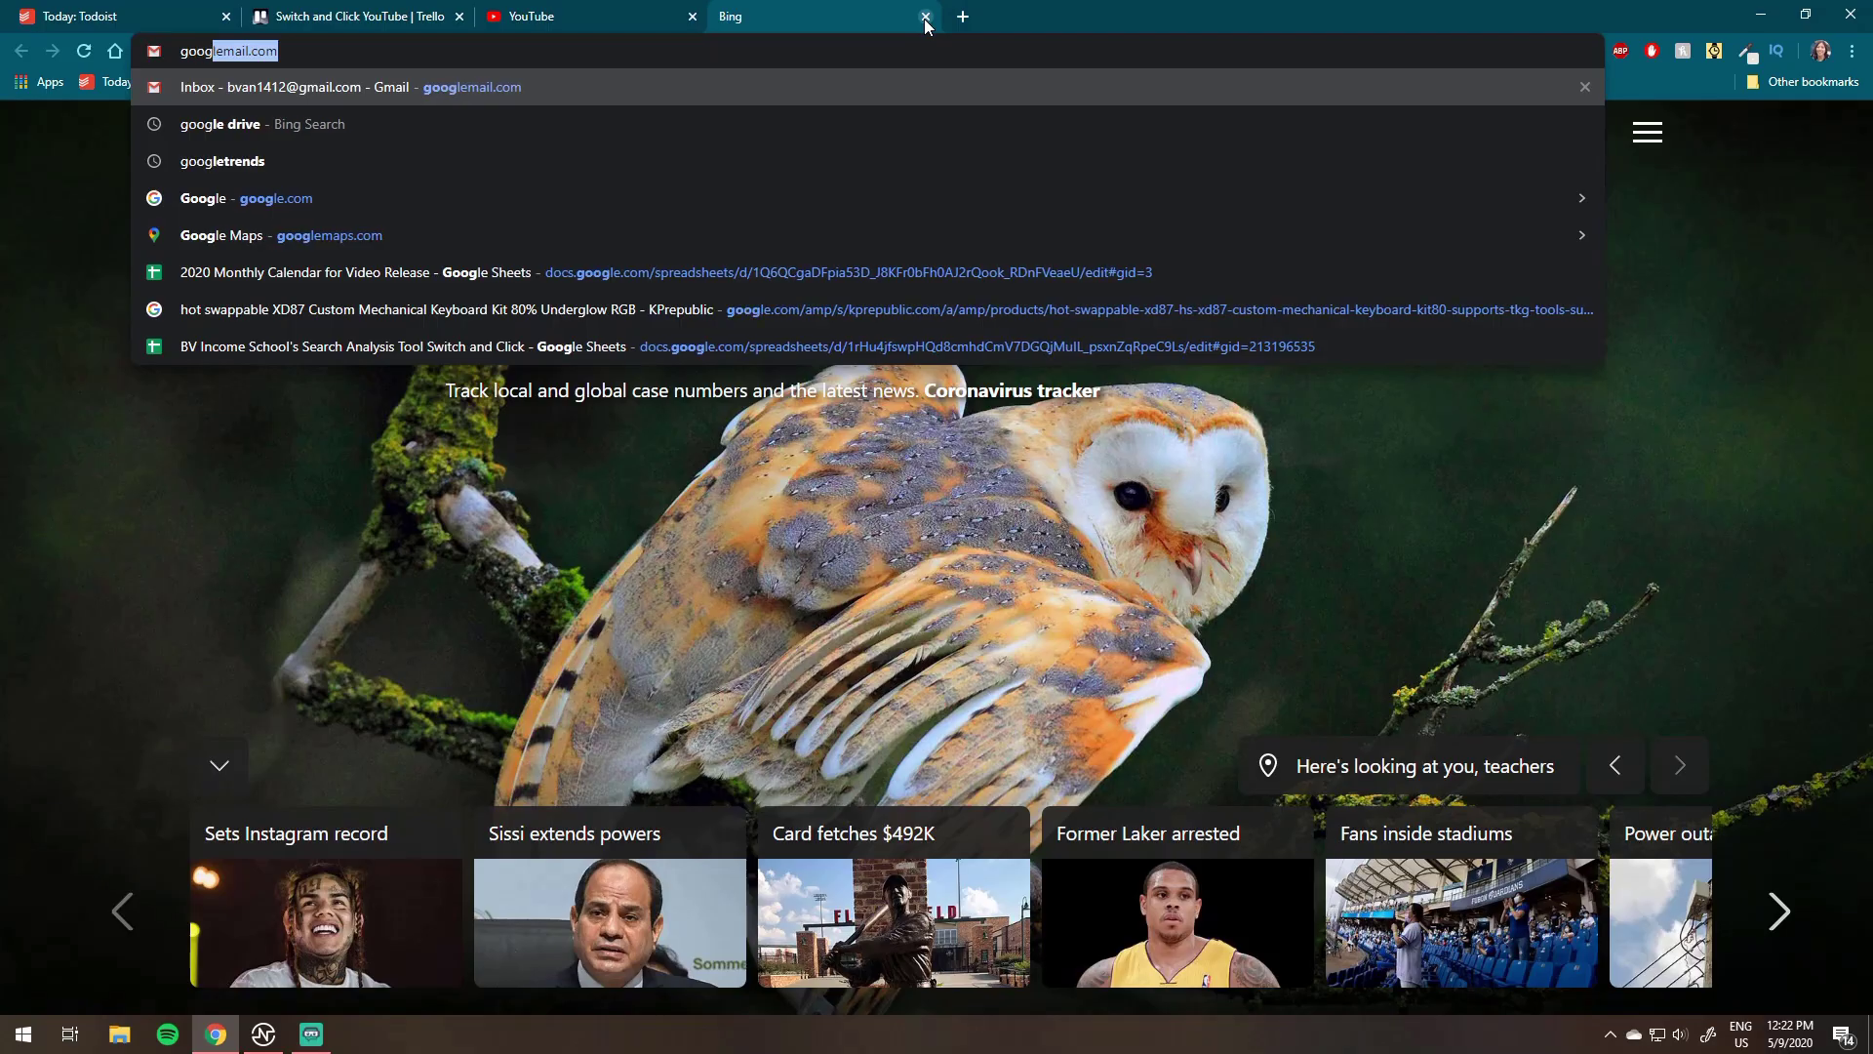
{"action": "type", "text": "le.com"}
{"action": "key", "text": "Return"}
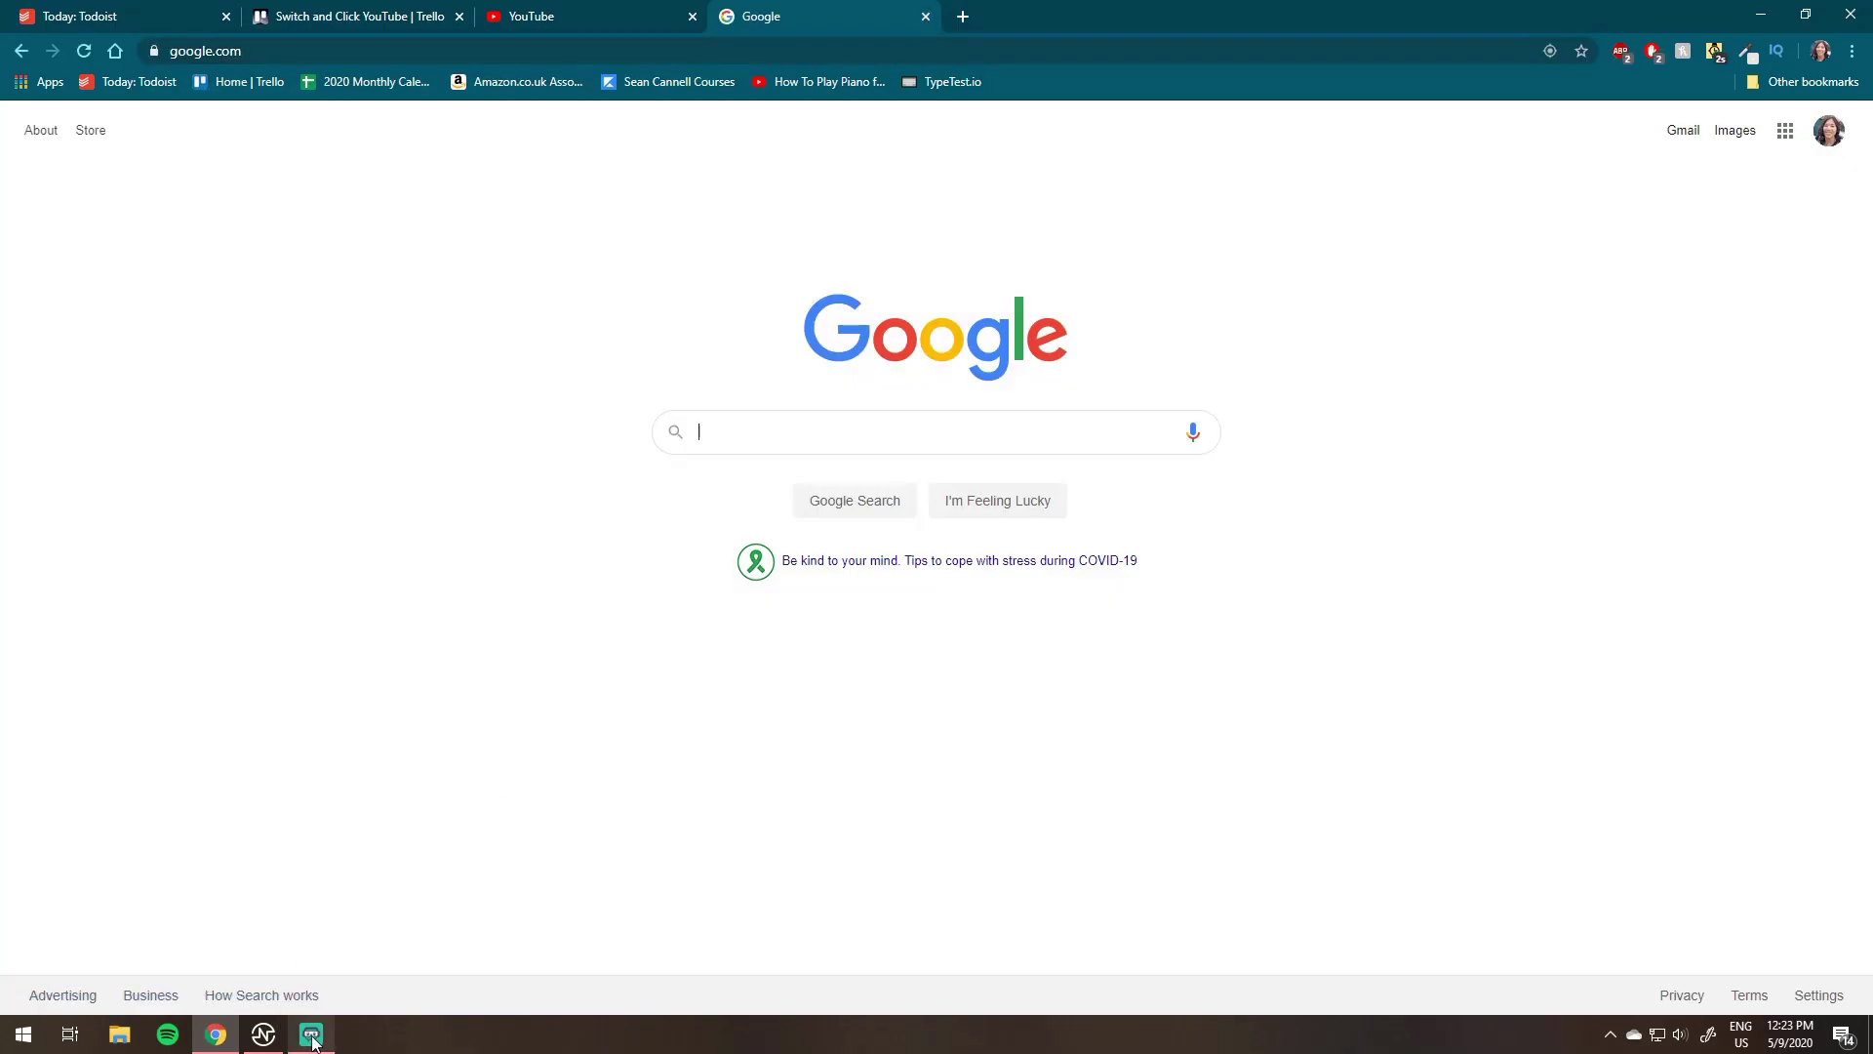
{"action": "left_click", "coordinate": [263, 1034]}
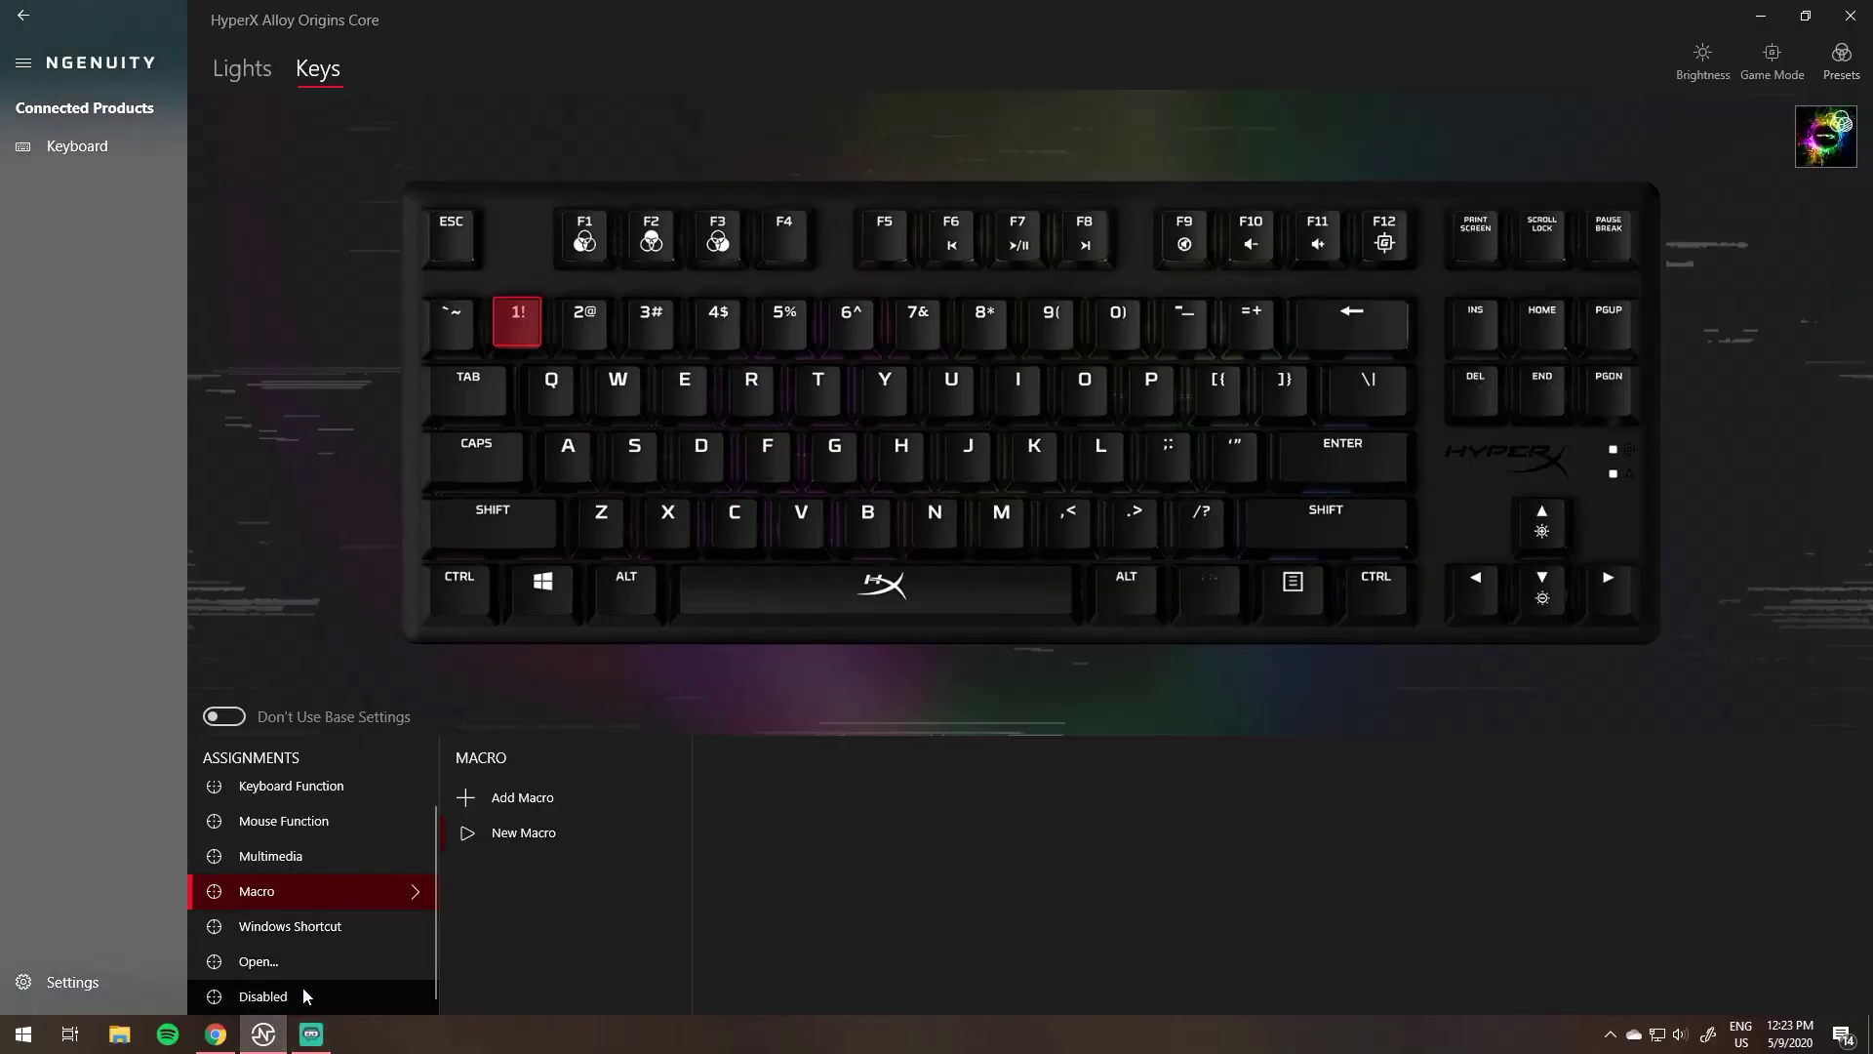
Assign the Windows Shortcut 'Launch Task Manager' to the 2 key.
{"action": "left_click", "coordinate": [585, 314]}
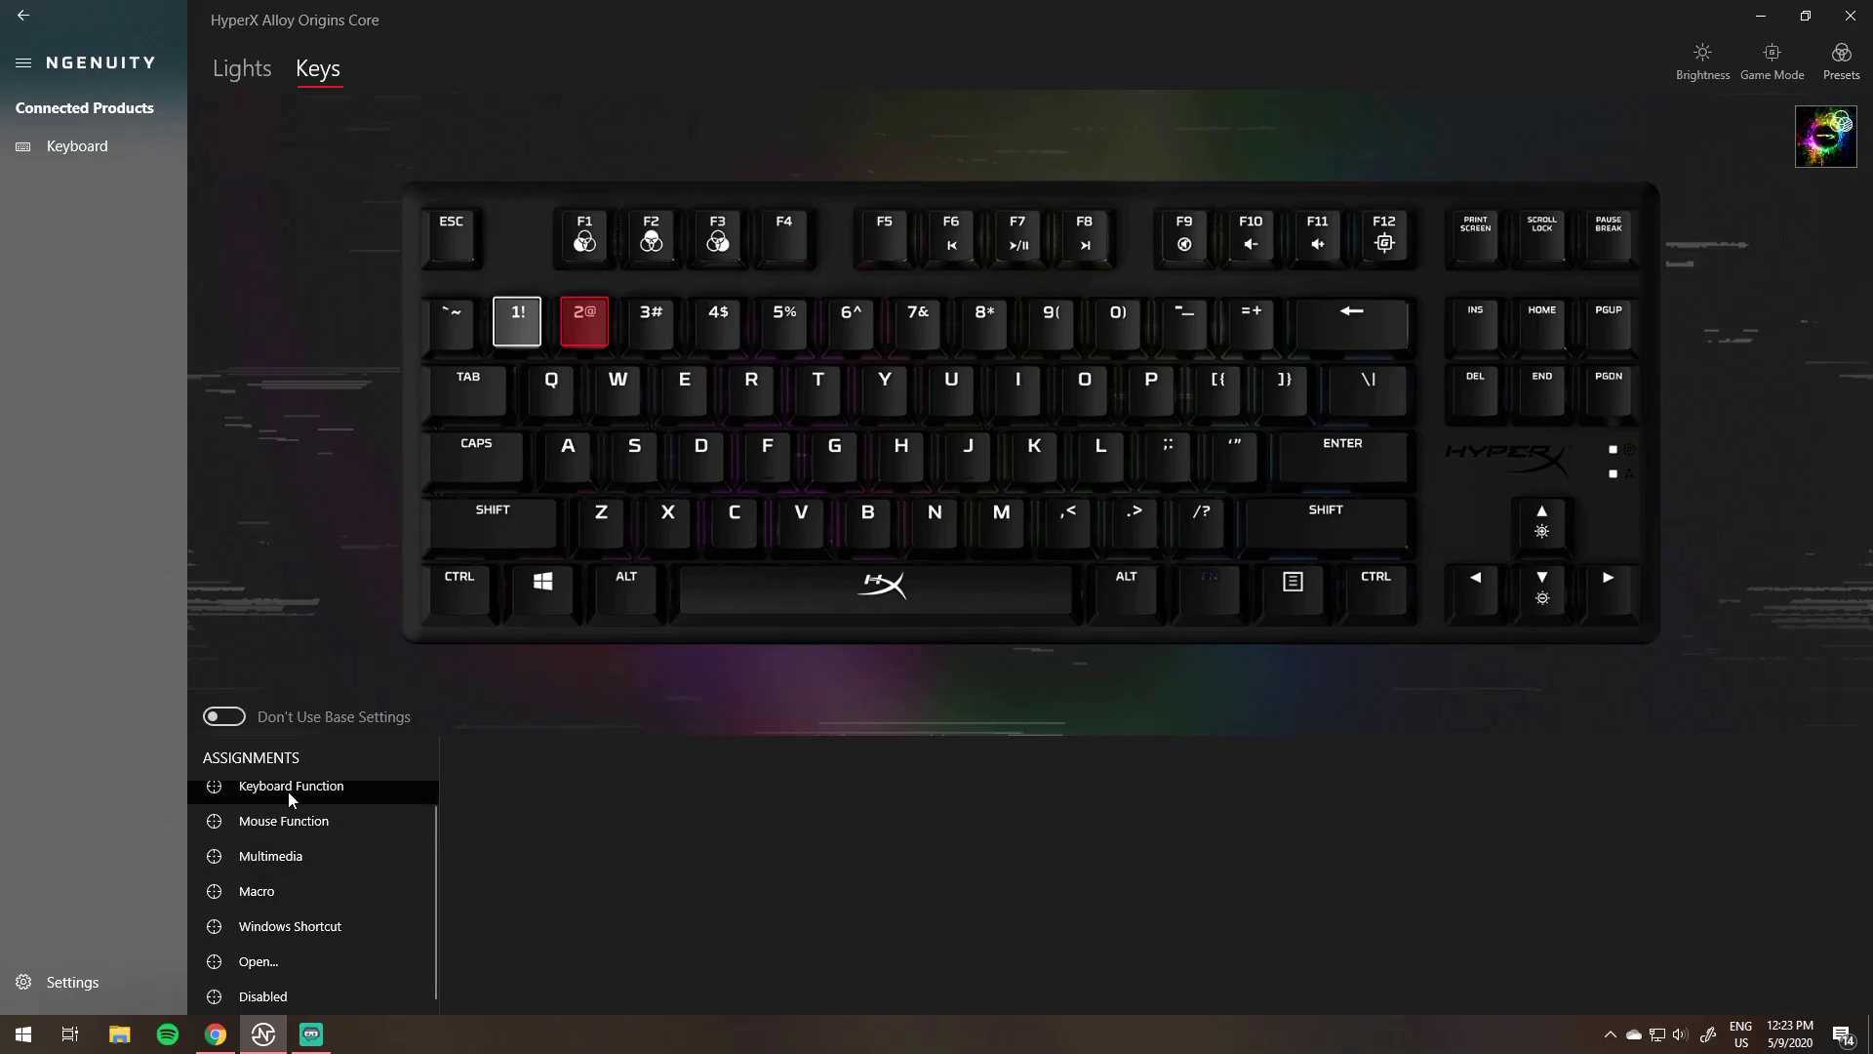
{"action": "left_click", "coordinate": [289, 926]}
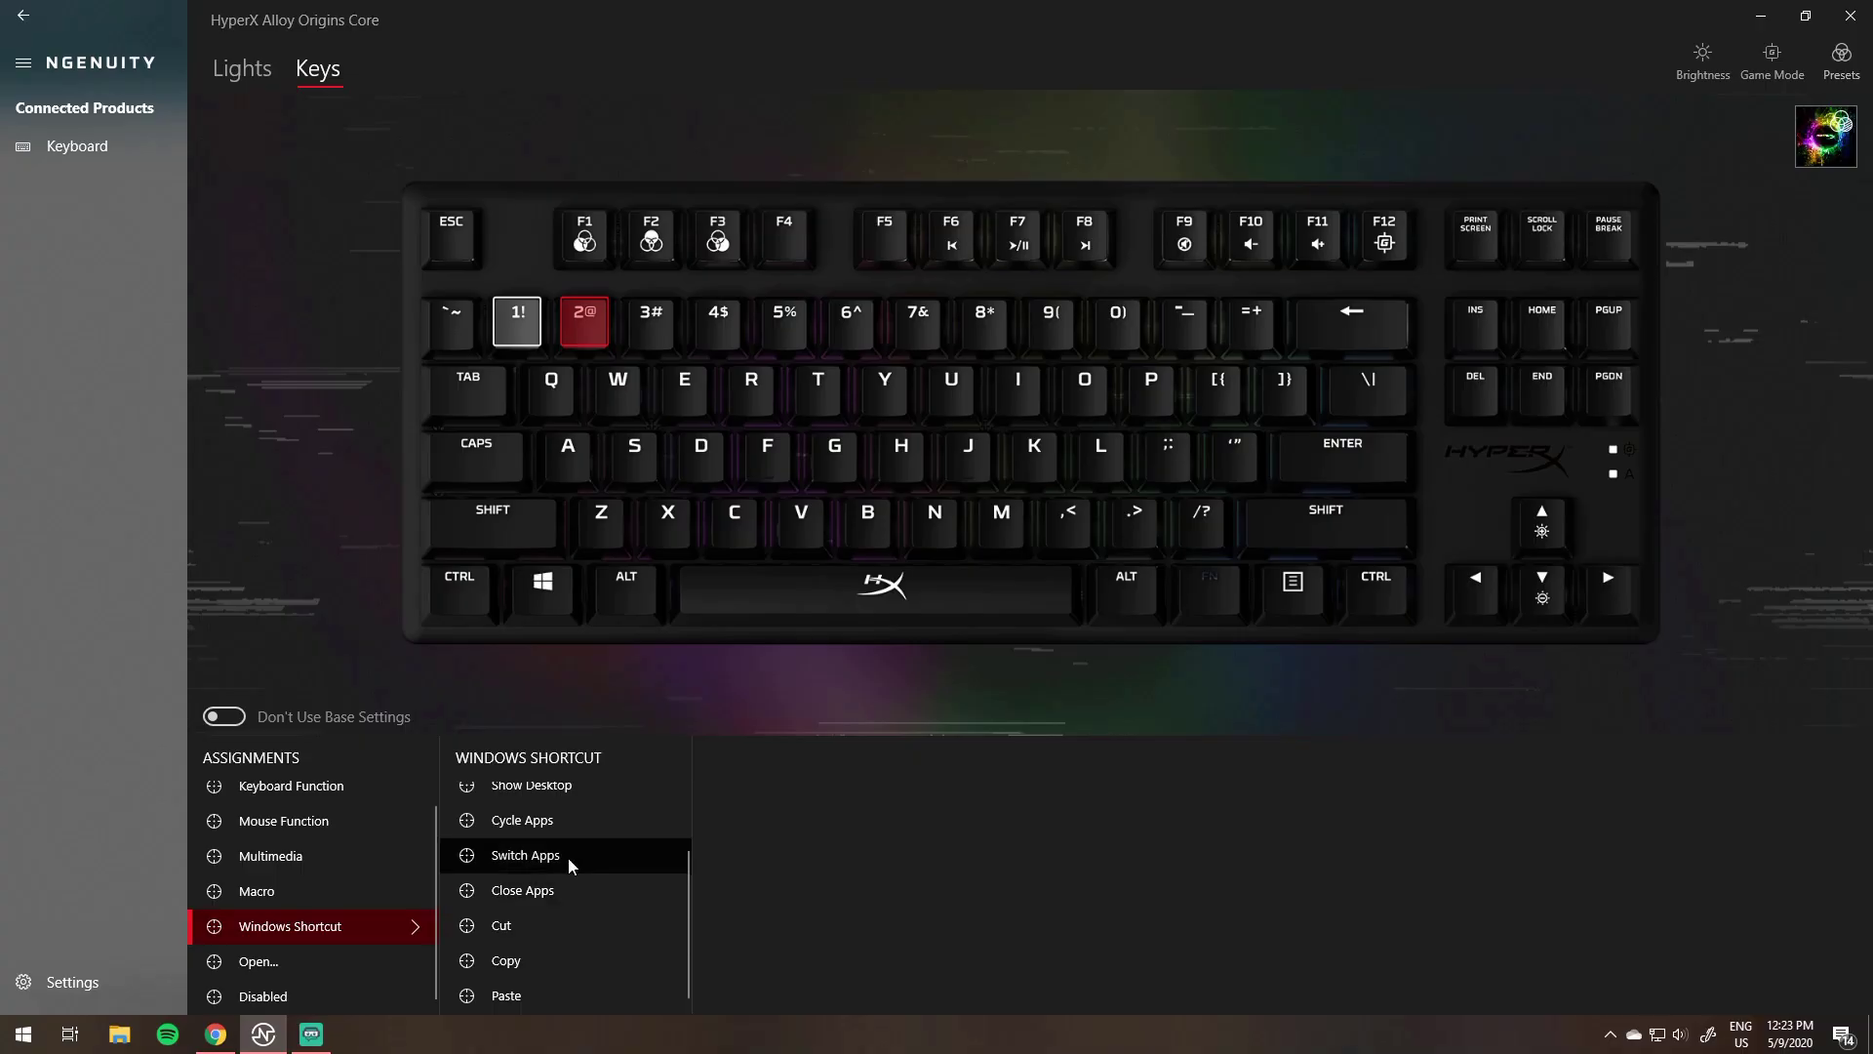
{"action": "scroll", "coordinate": [568, 848], "scroll_direction": "up", "scroll_amount": 3}
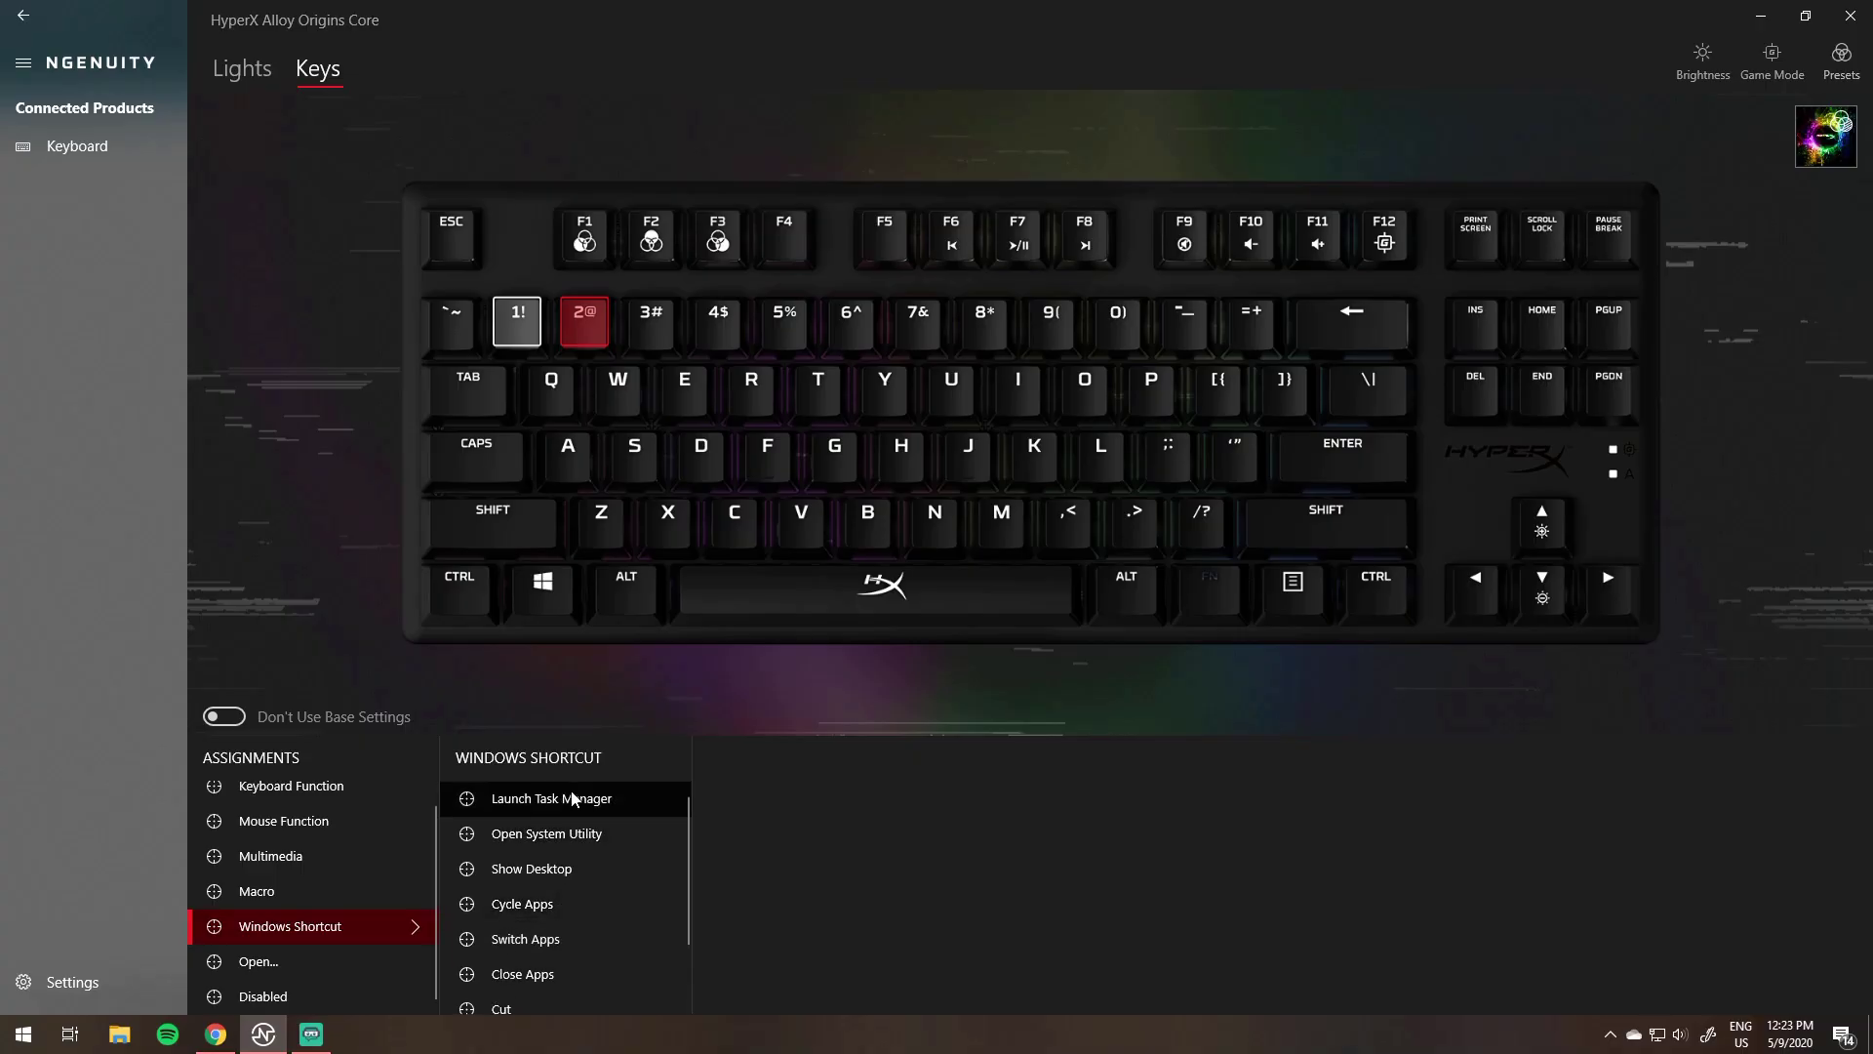
{"action": "left_click", "coordinate": [553, 799]}
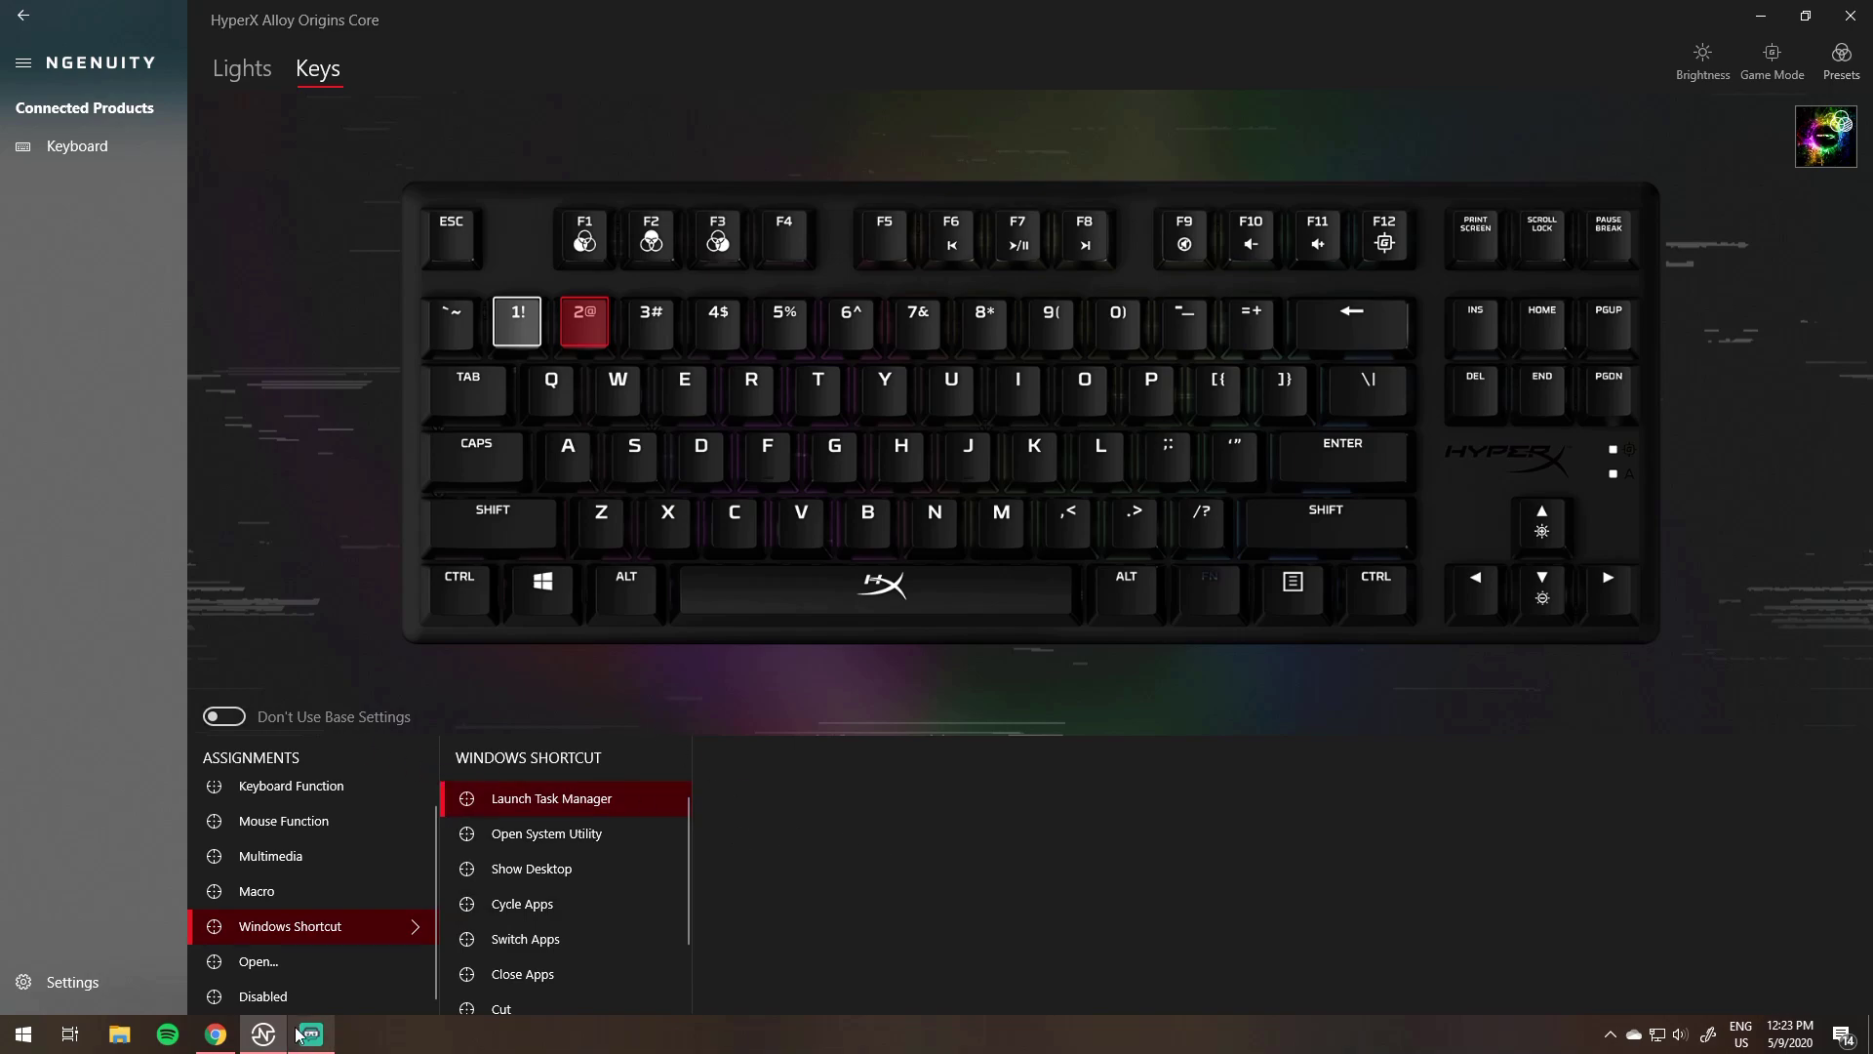
Finish typing 'I will cut this' in Notepad, then cut and paste the line back twice.
{"action": "type", "text": "l"}
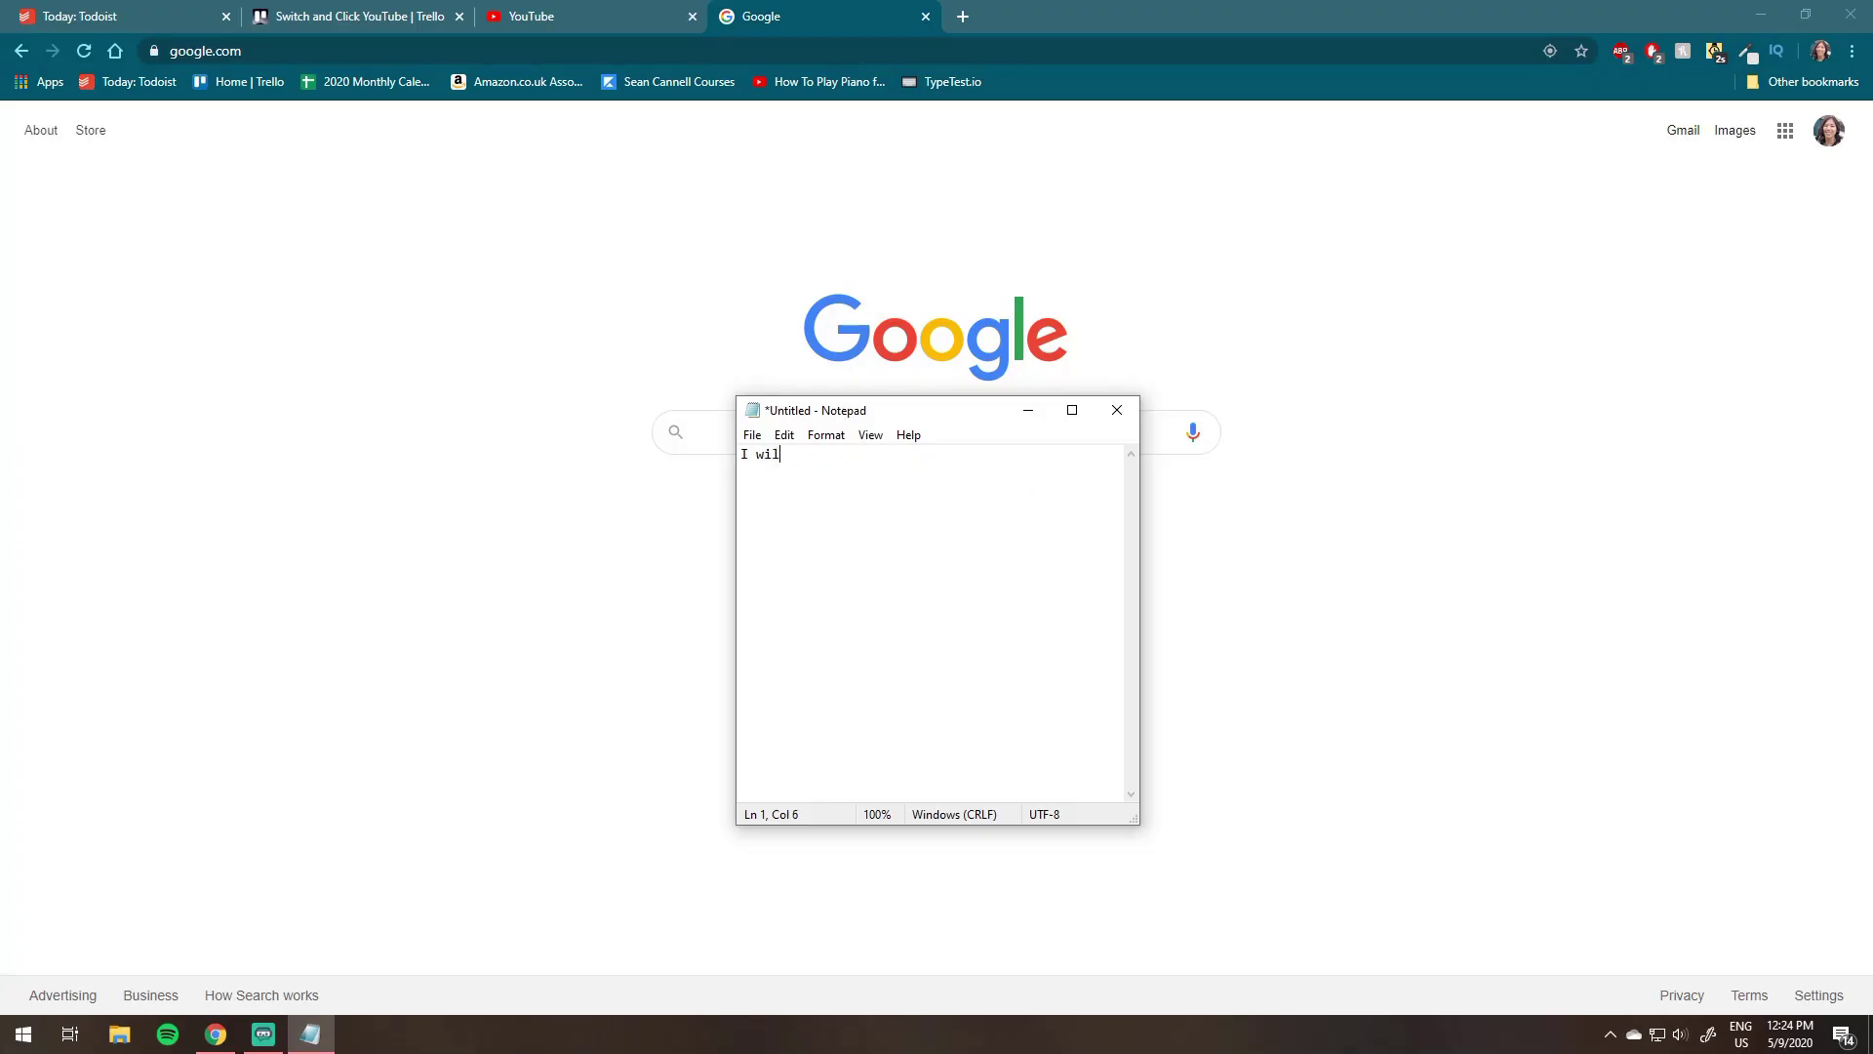
{"action": "type", "text": "l cut this"}
{"action": "left_click_drag", "start_coordinate": [867, 455], "coordinate": [653, 470]}
{"action": "key", "text": "ctrl+x"}
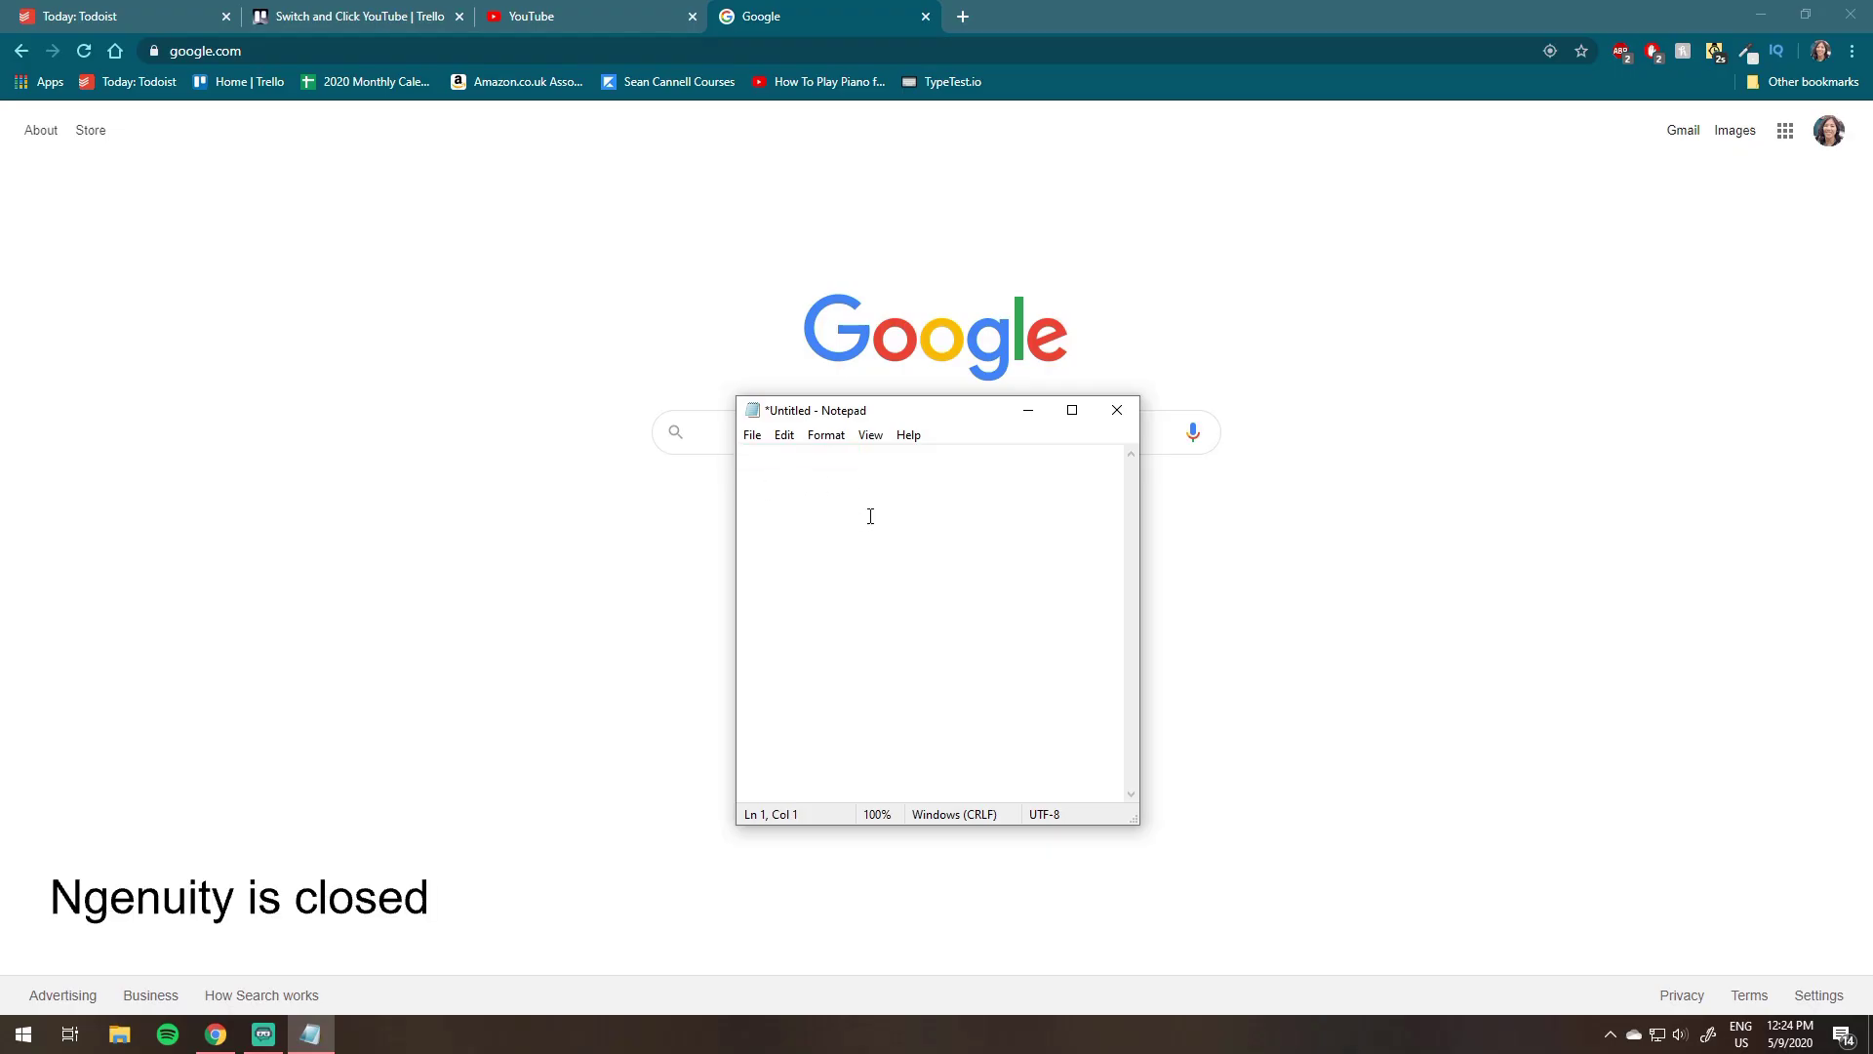
{"action": "key", "text": "ctrl+v"}
{"action": "left_click_drag", "start_coordinate": [872, 456], "coordinate": [708, 462]}
{"action": "key", "text": "ctrl+x"}
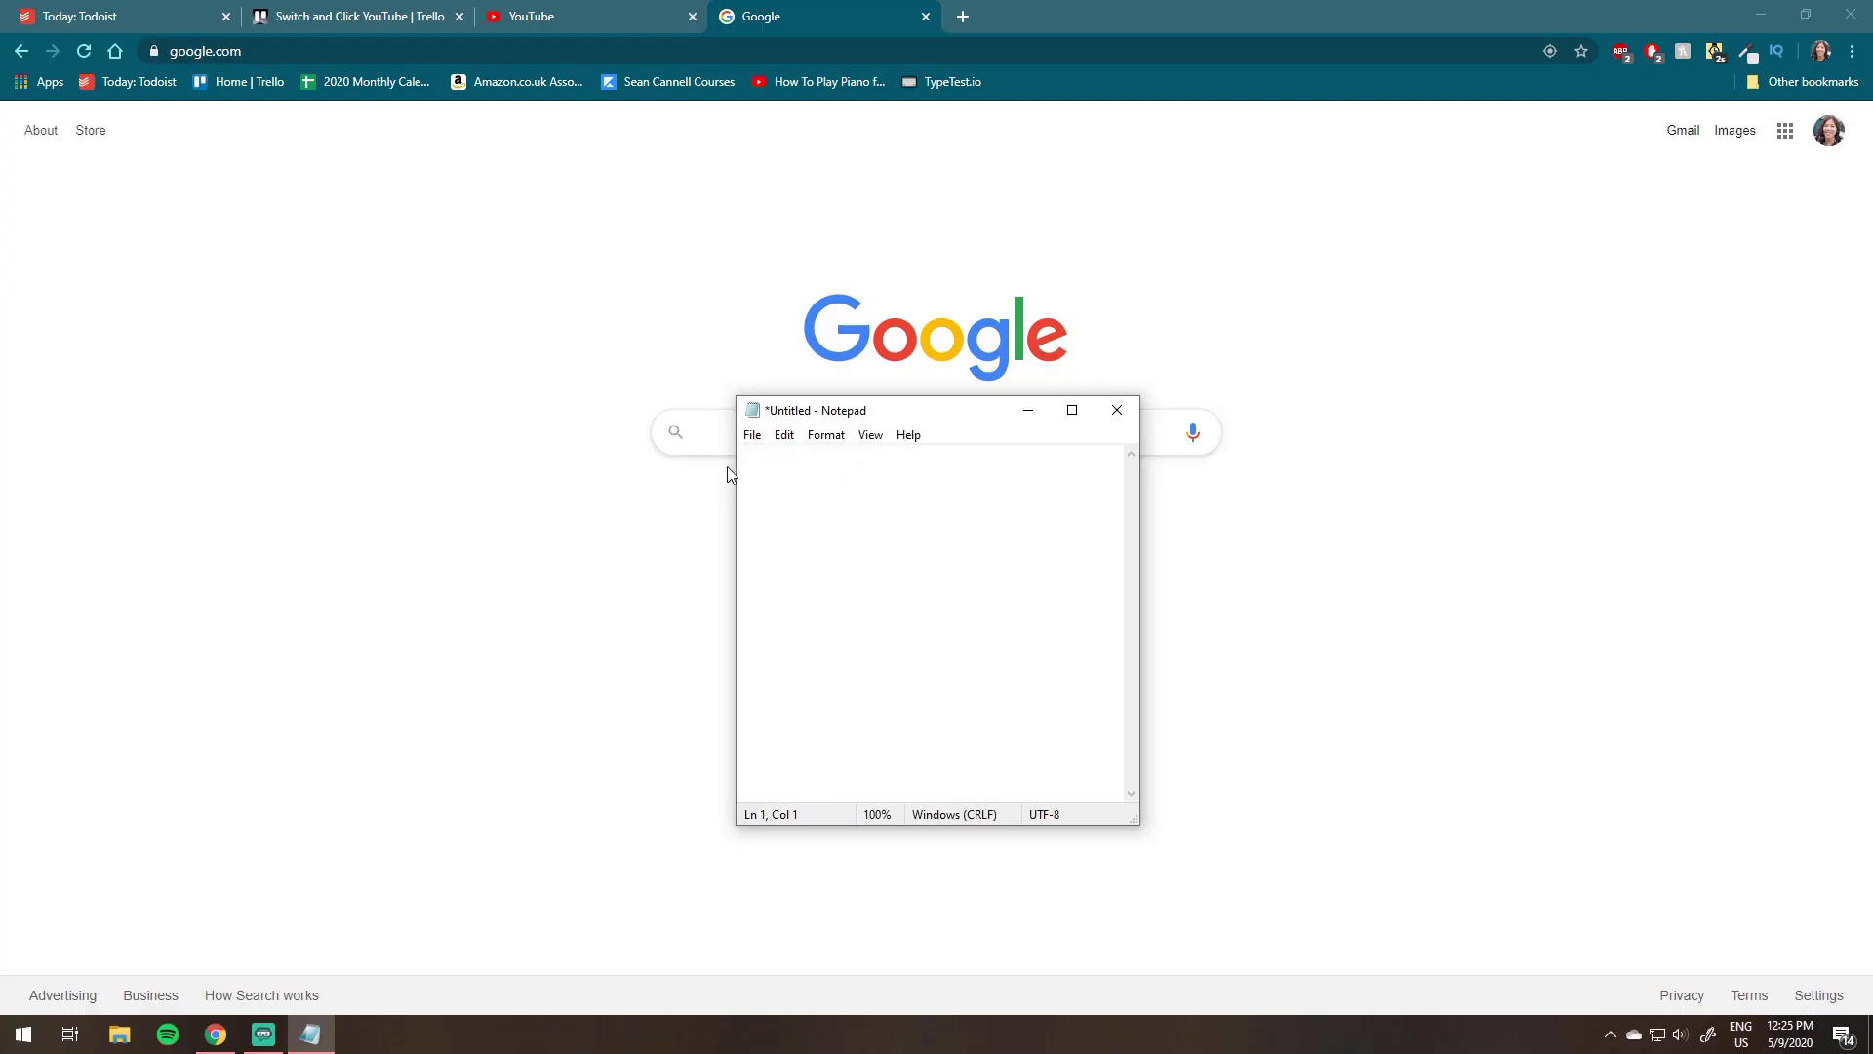
{"action": "key", "text": "ctrl+v"}
{"action": "key", "text": "Right"}
Sync Preset 2's settings to Preset 3 in NGENUITY.
{"action": "left_click", "coordinate": [1349, 651]}
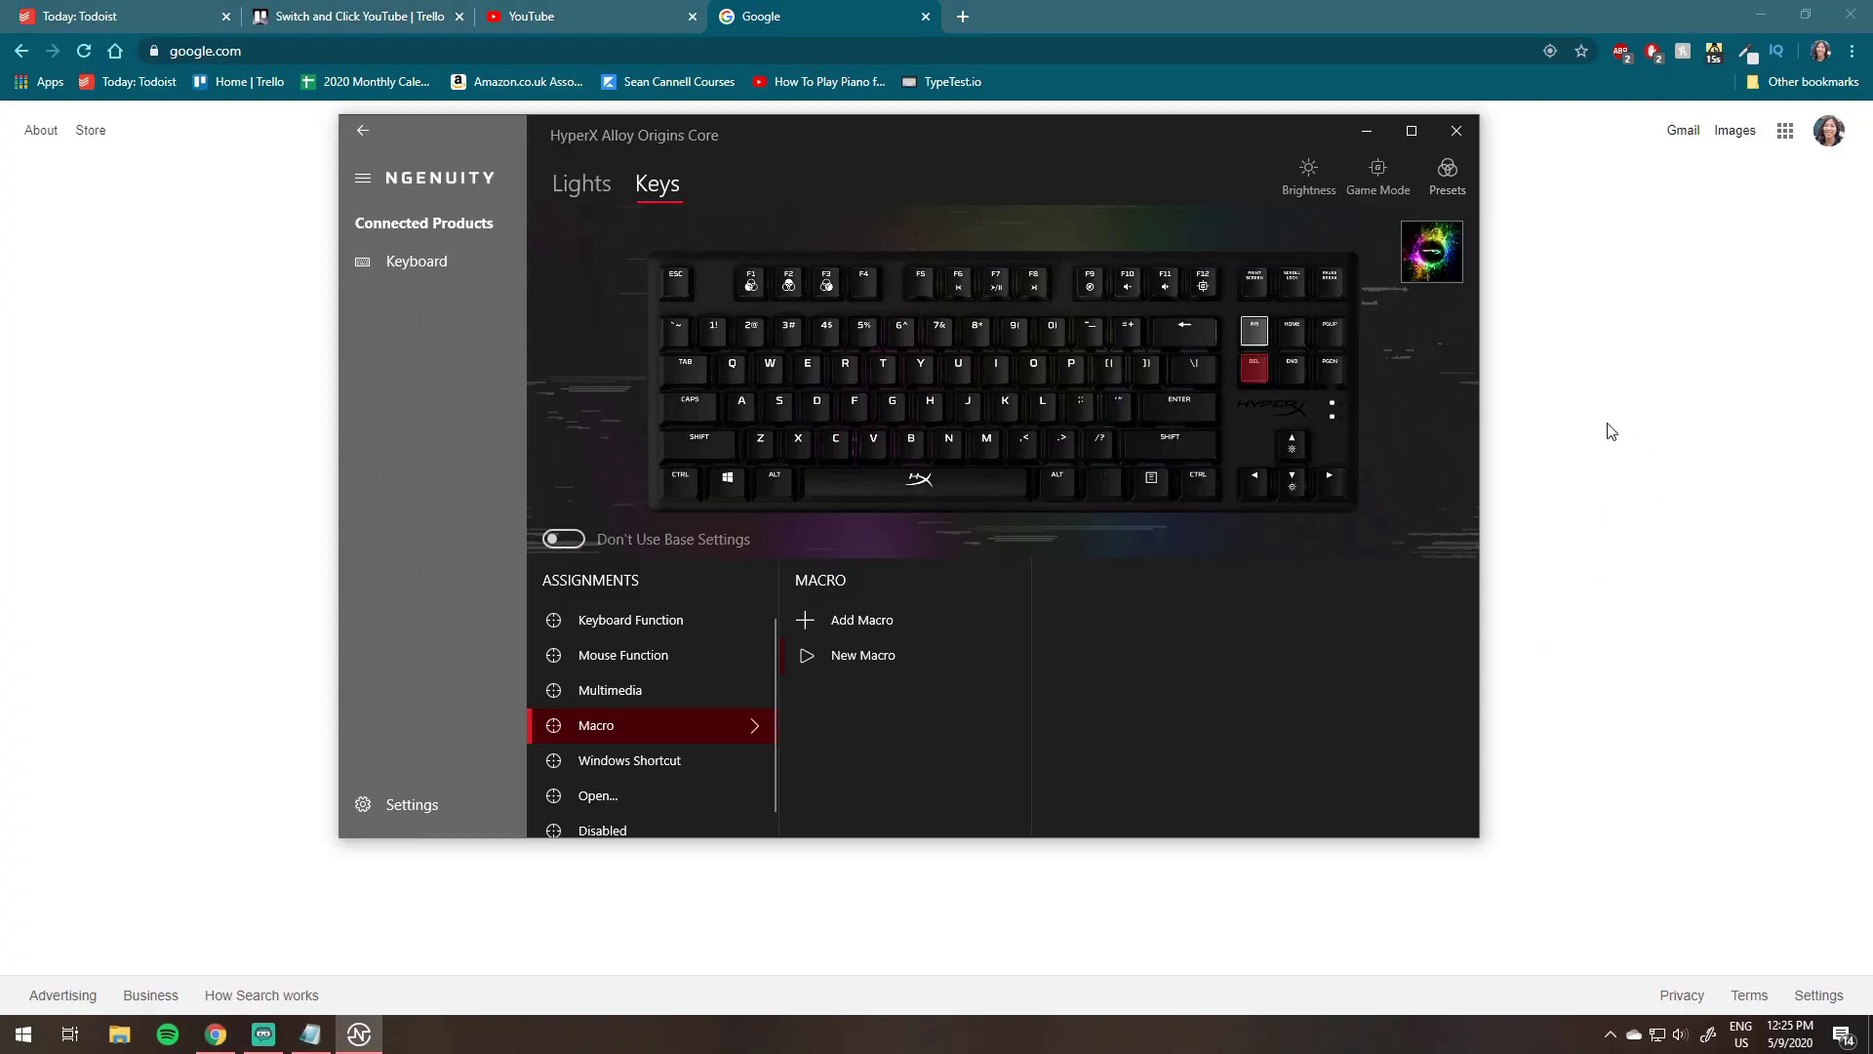
{"action": "left_click", "coordinate": [1447, 174]}
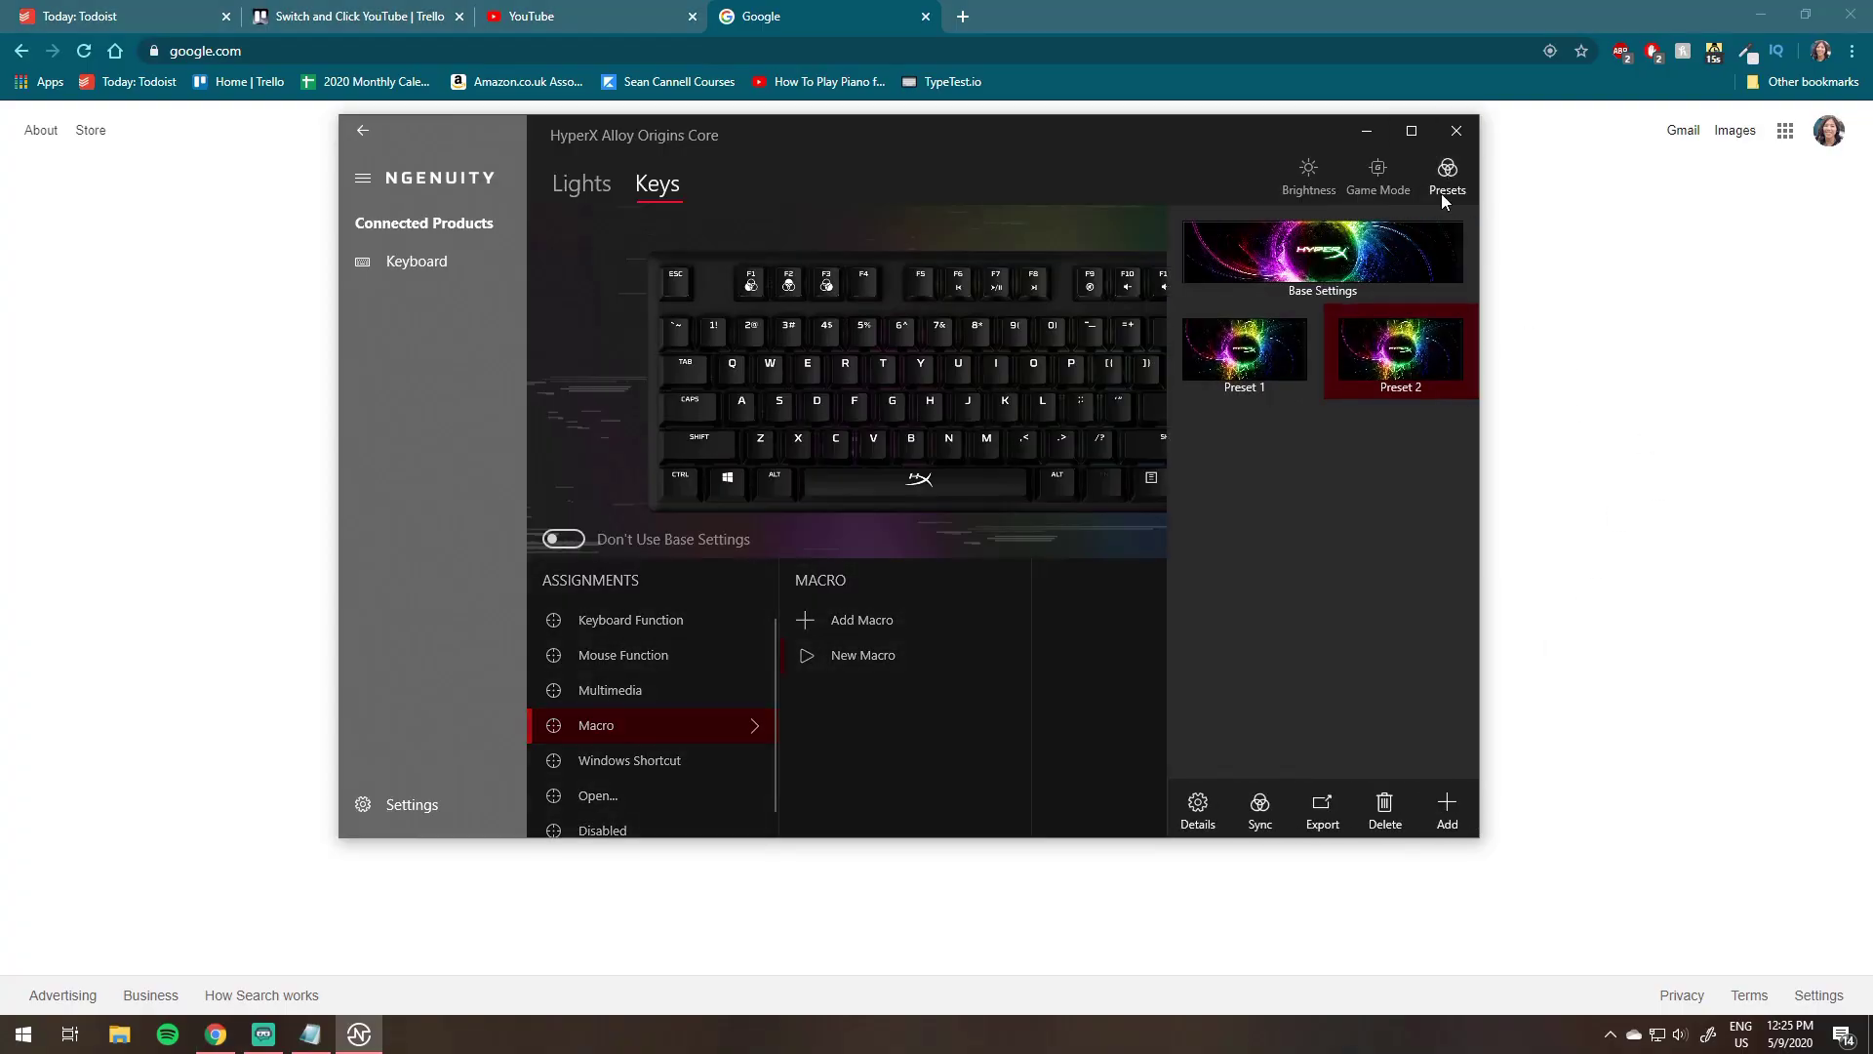
{"action": "left_click", "coordinate": [1264, 813]}
{"action": "left_click", "coordinate": [1275, 762]}
Close NGENUITY and run the macro to open a new tab going to google.com.
{"action": "left_click", "coordinate": [1457, 131]}
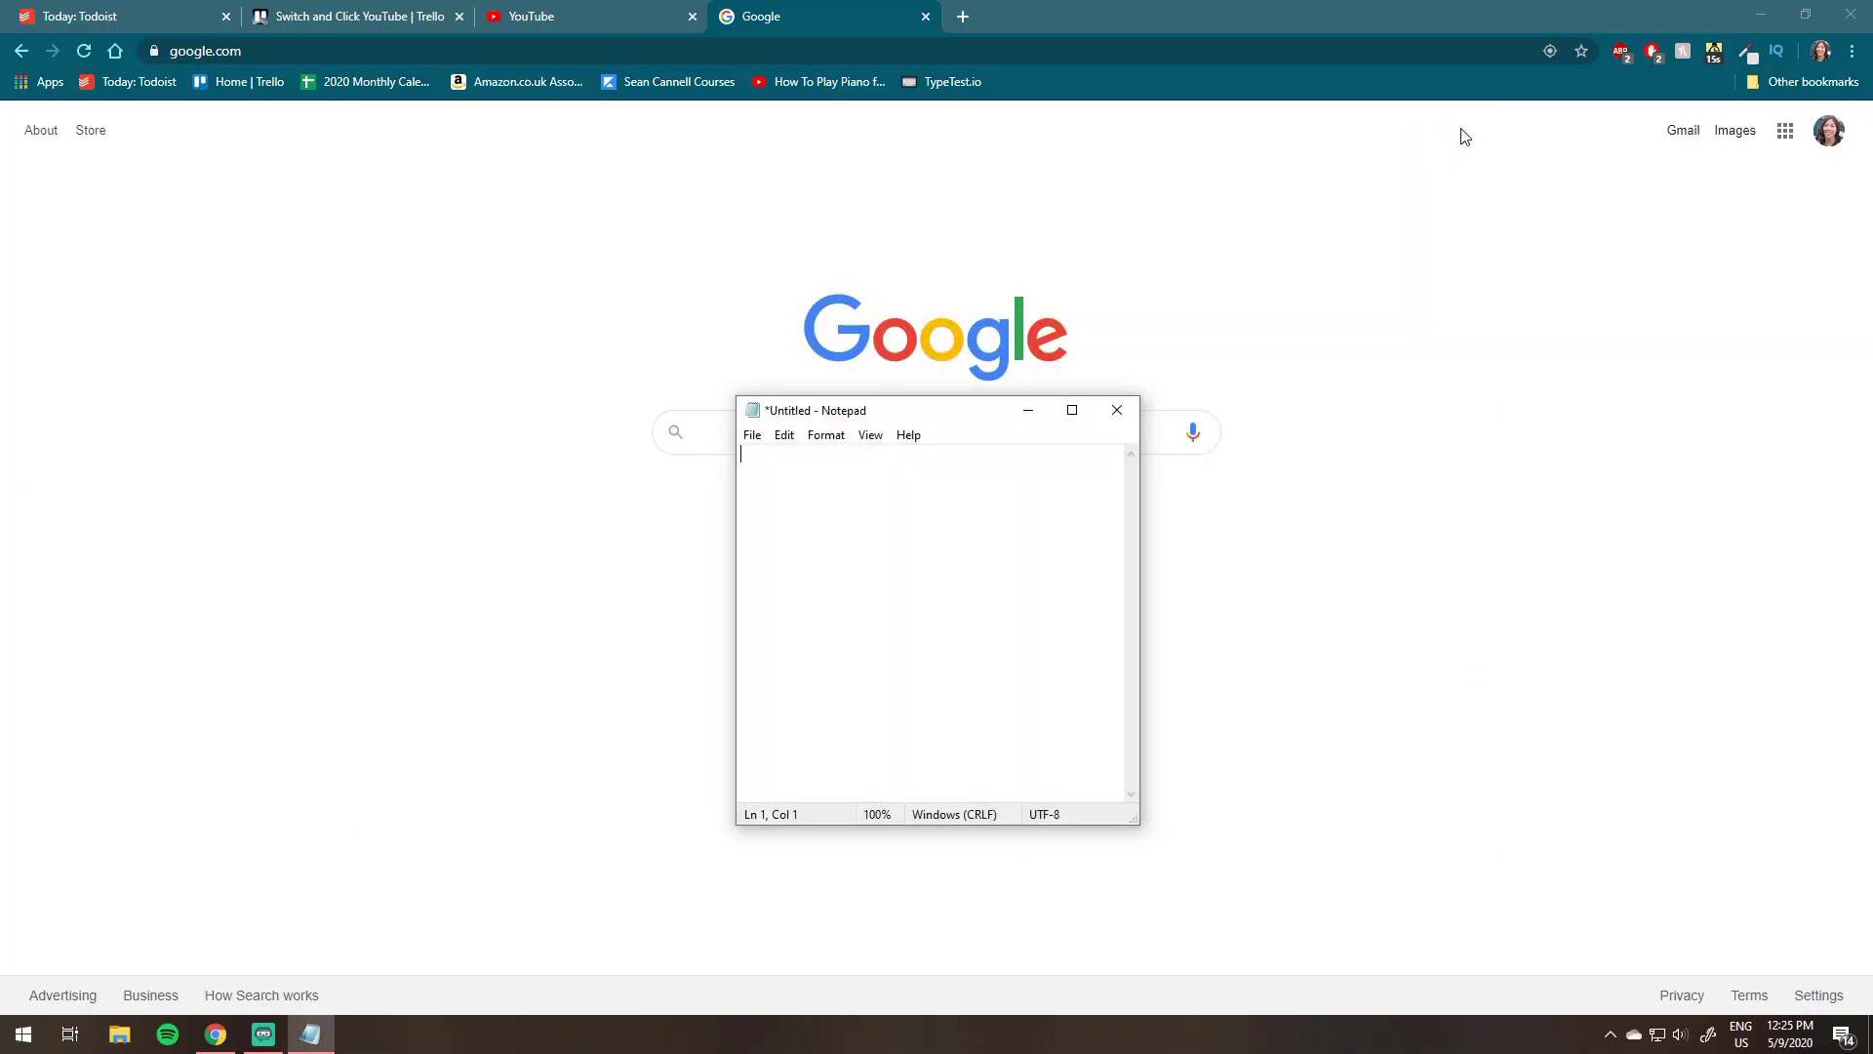
{"action": "key", "text": "ctrl+t"}
{"action": "type", "text": "google.com"}
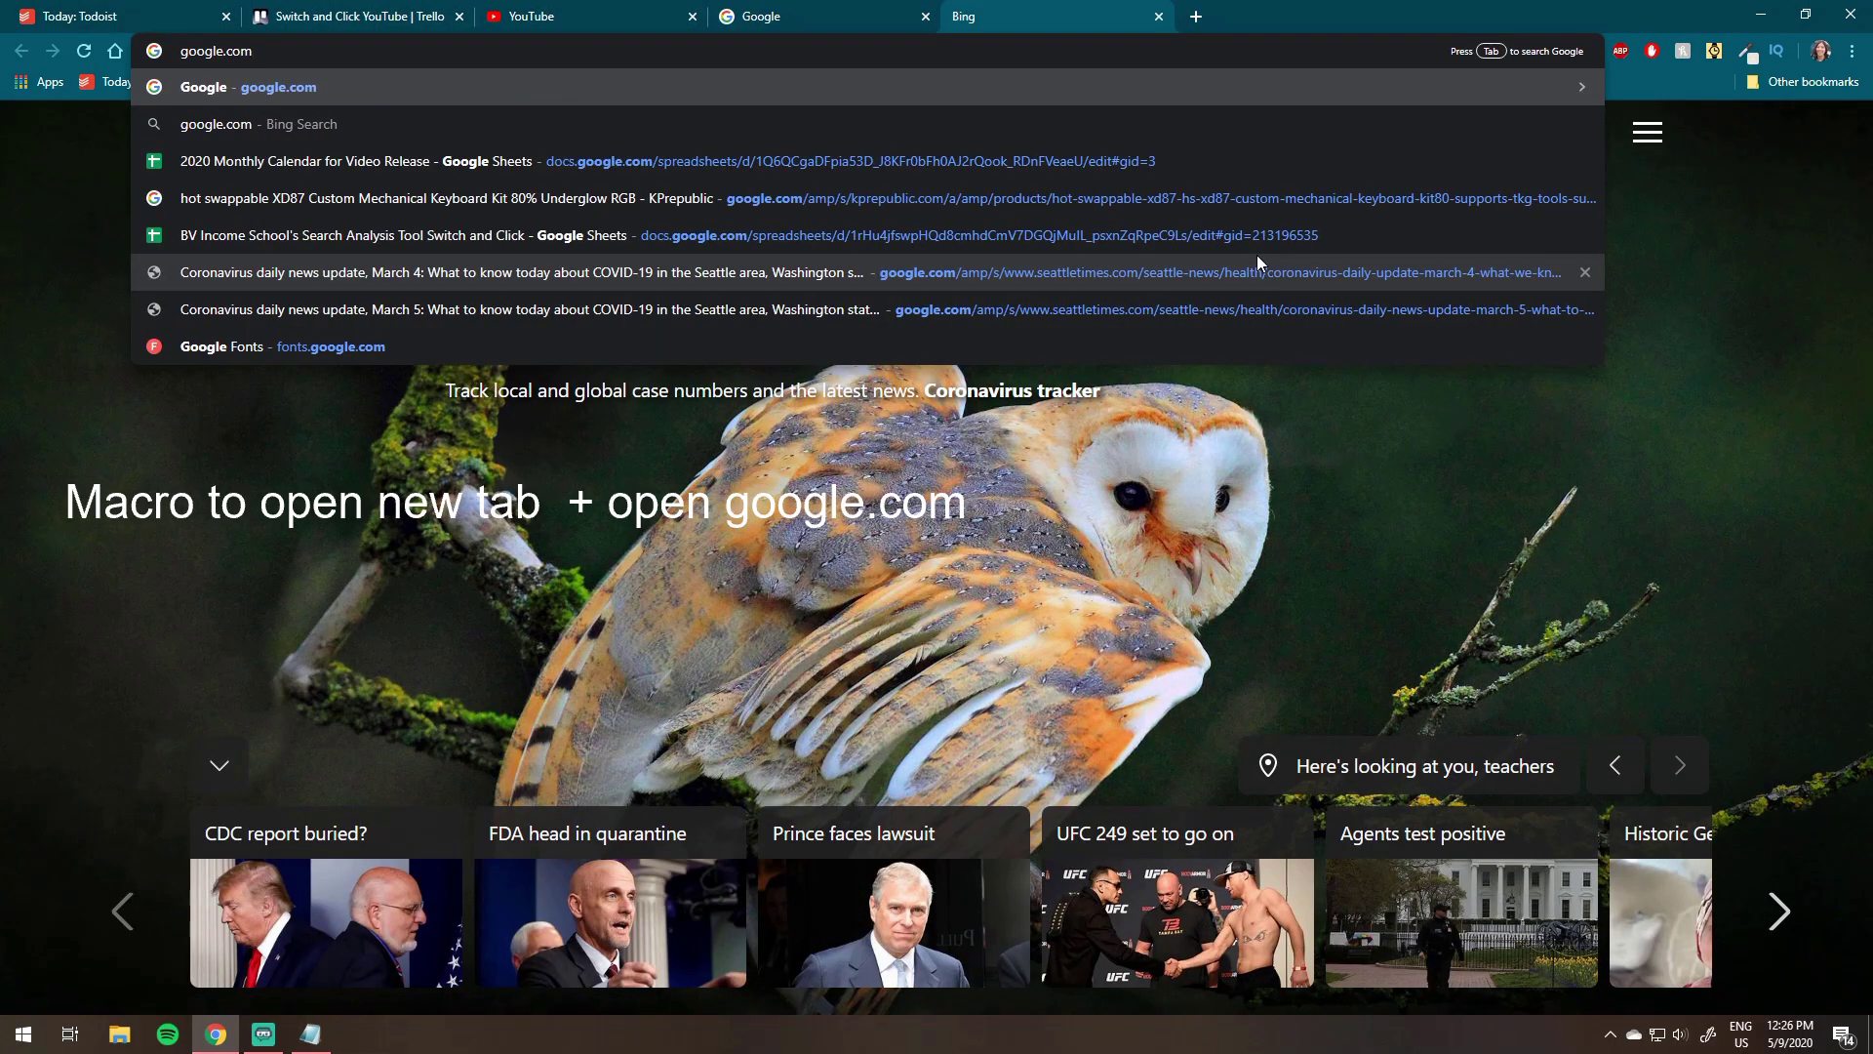